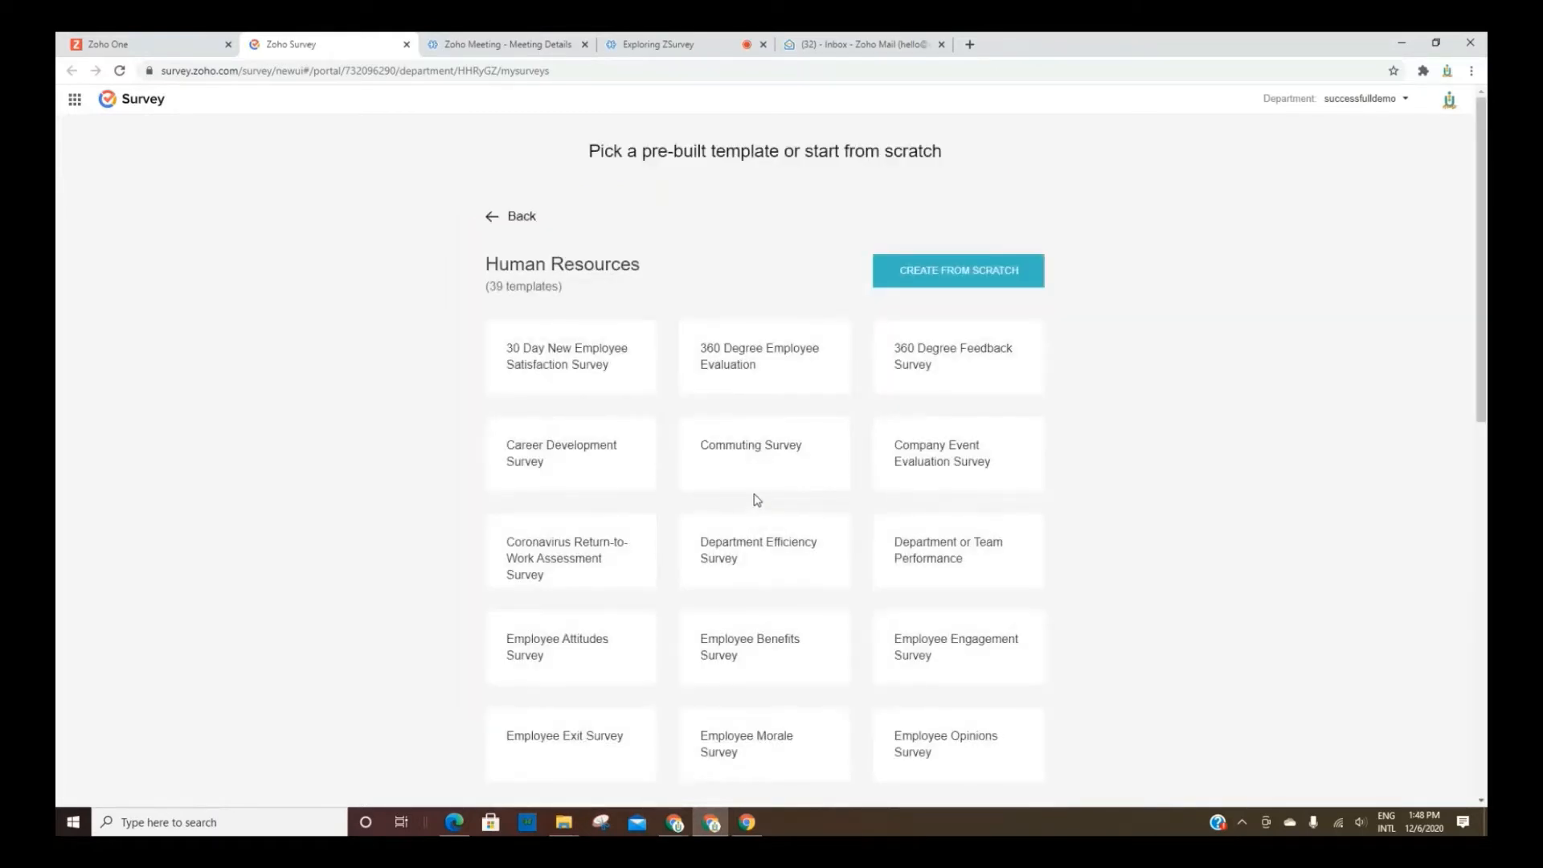
Create a survey from the Employee Satisfaction Survey template in the Human Resources templates.
scroll(840, 430, "down", 3)
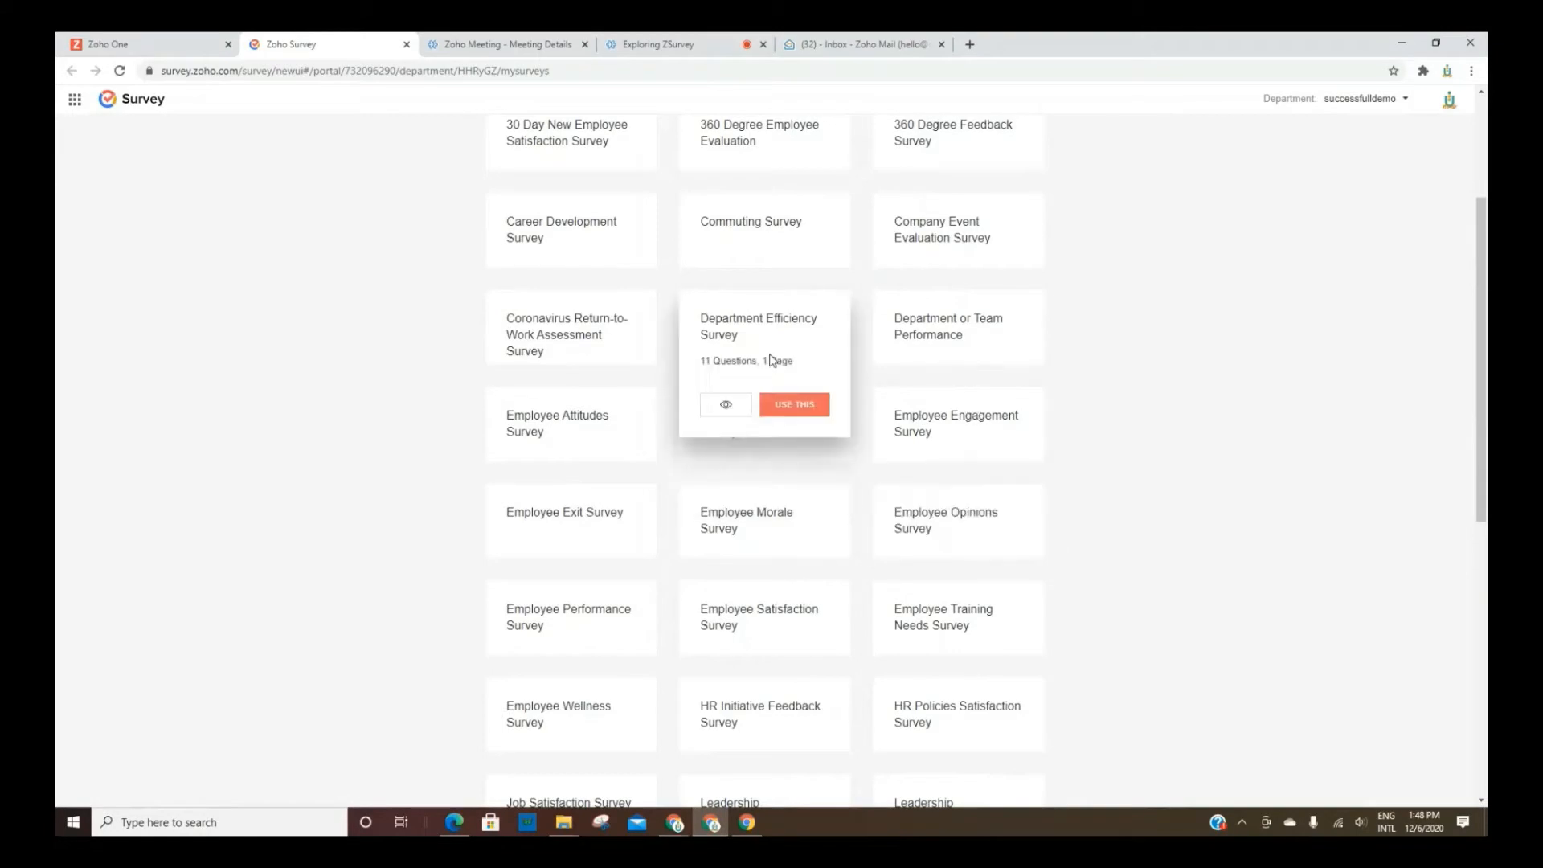
scroll(770, 360, "down", 2)
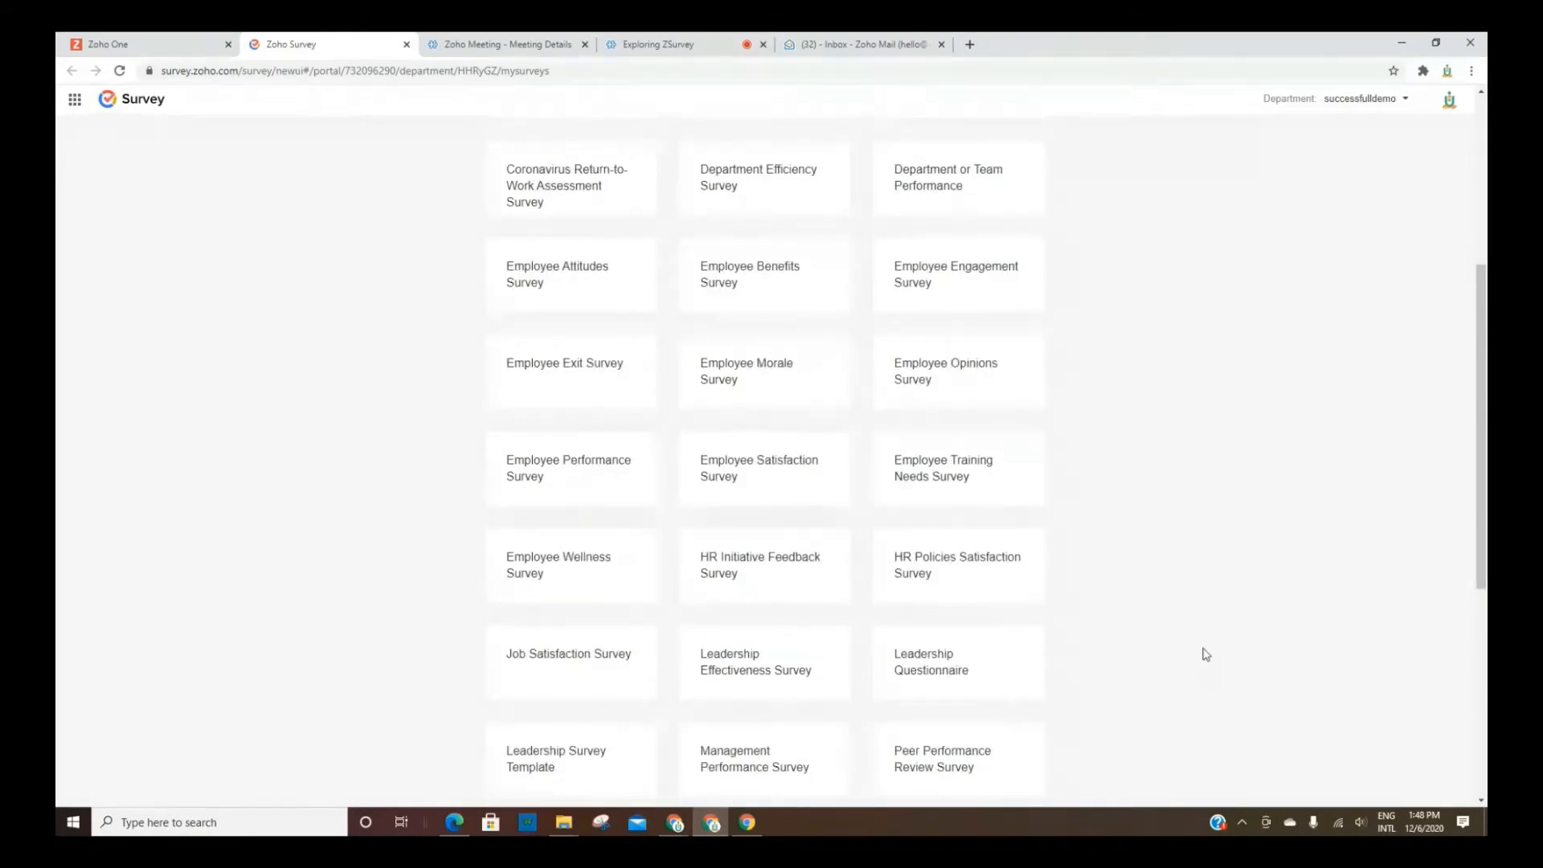
mouse_move(766, 478)
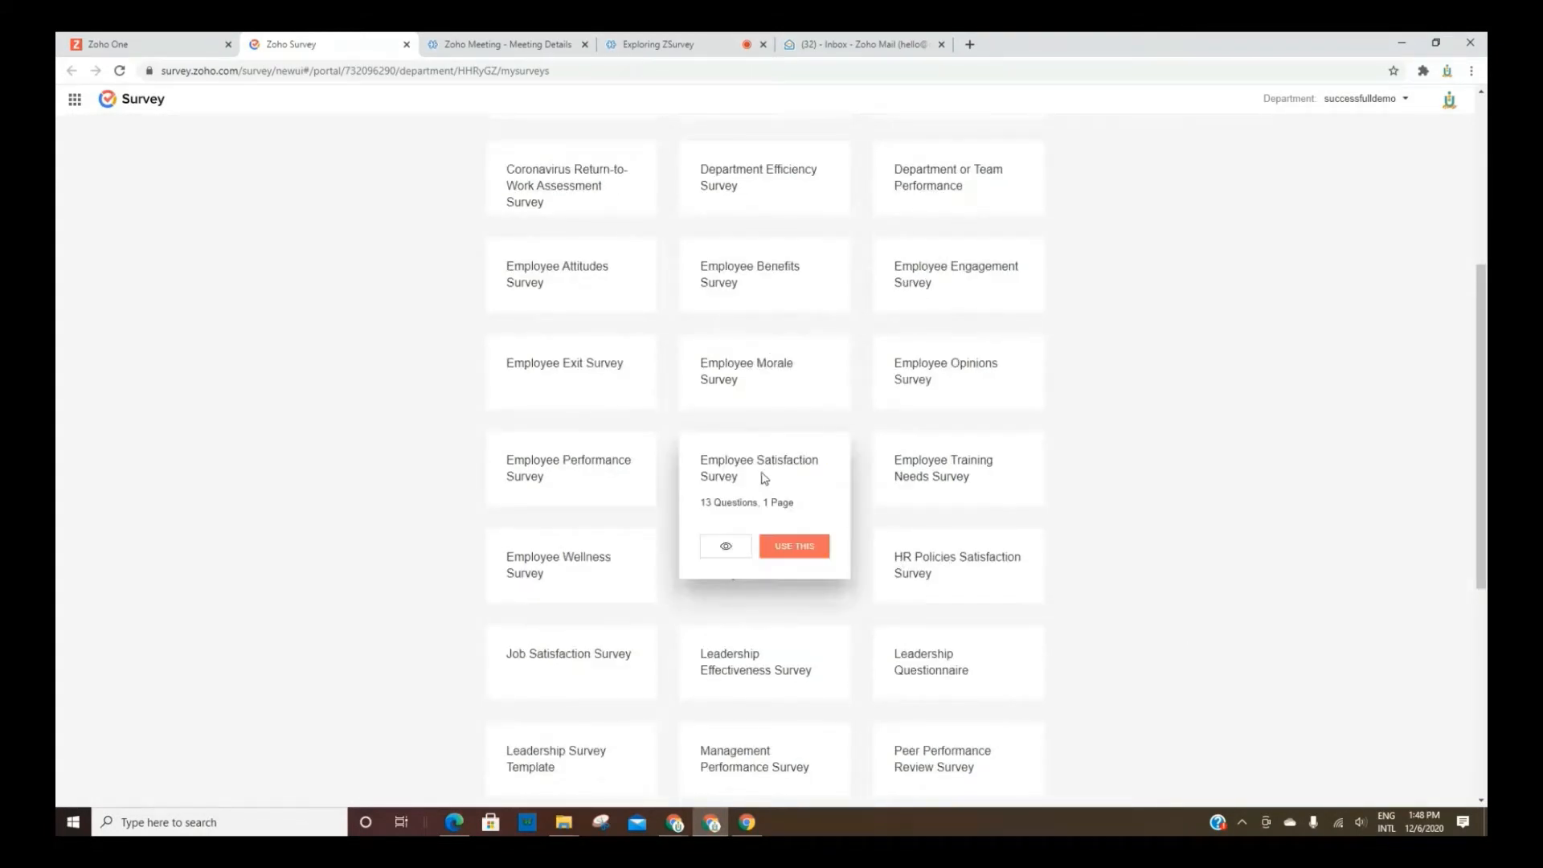
left_click(786, 548)
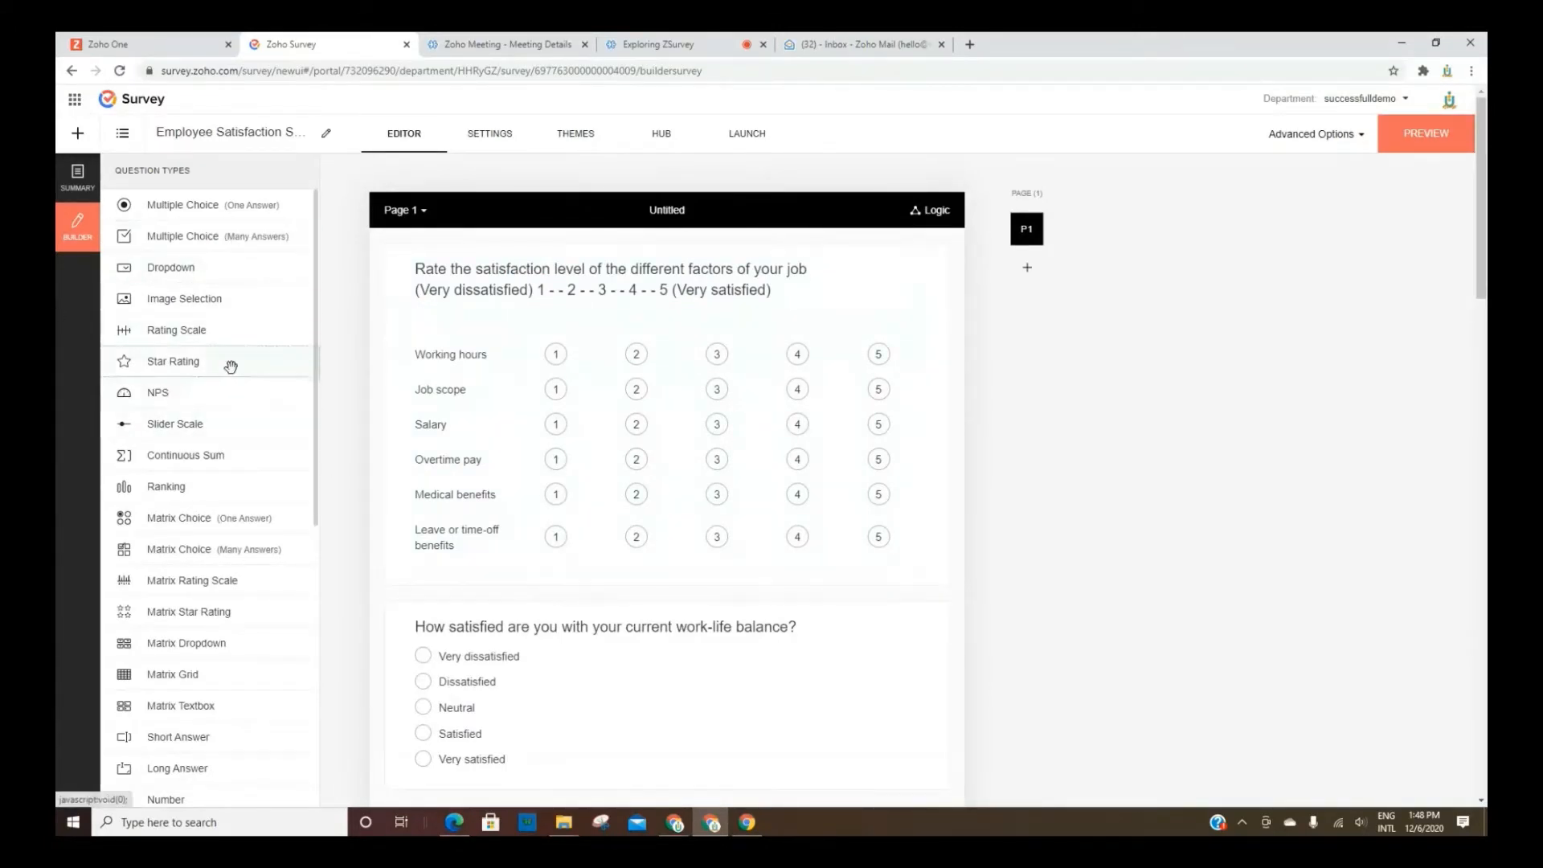
Look through the available question types and the template's pre-built questions.
scroll(230, 366, "down", 6)
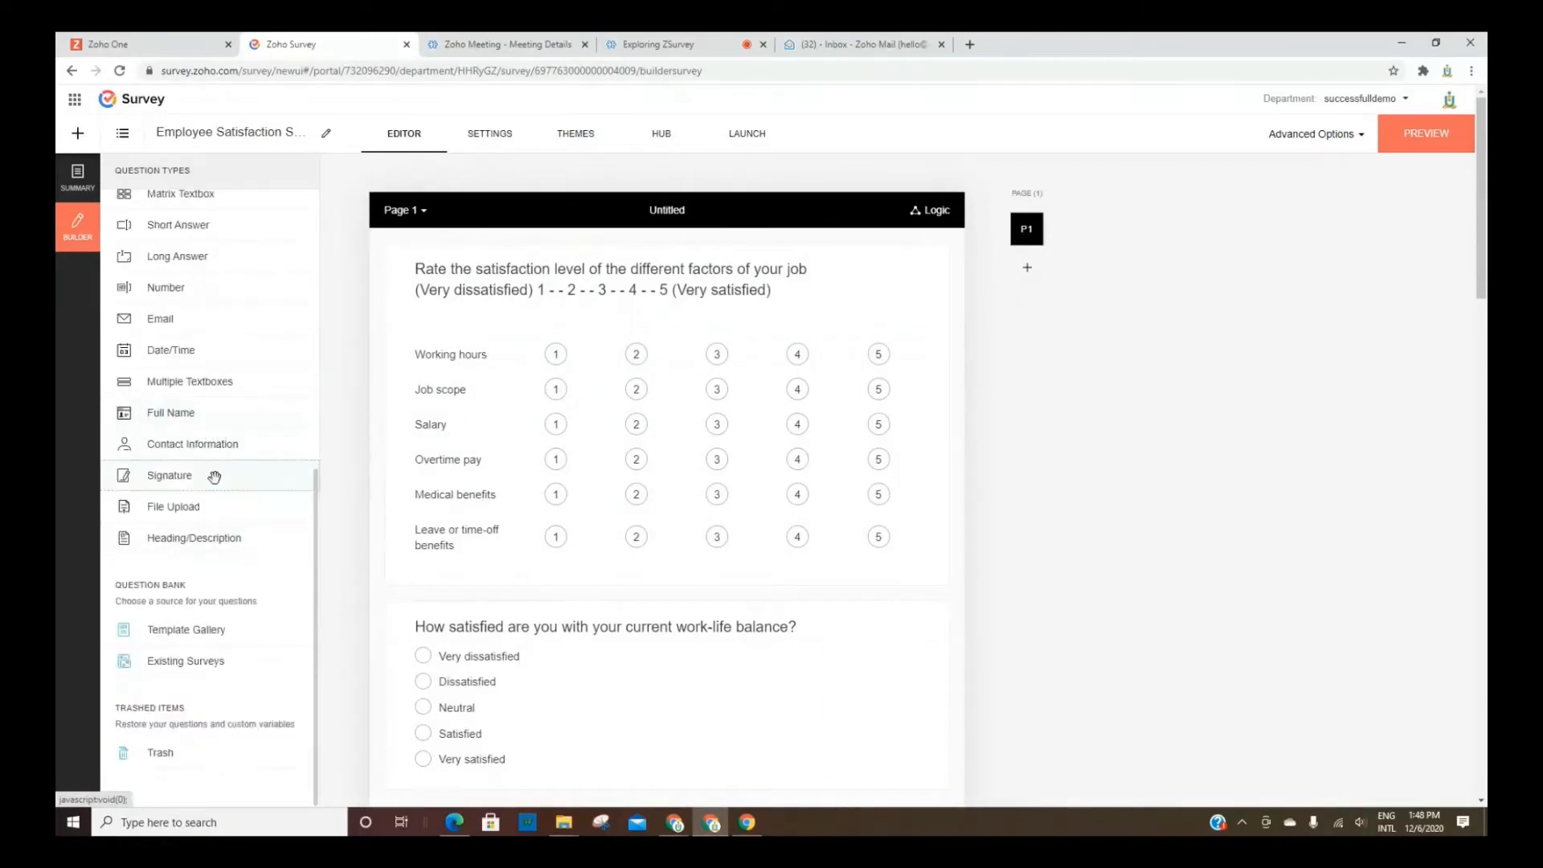
scroll(215, 475, "up", 6)
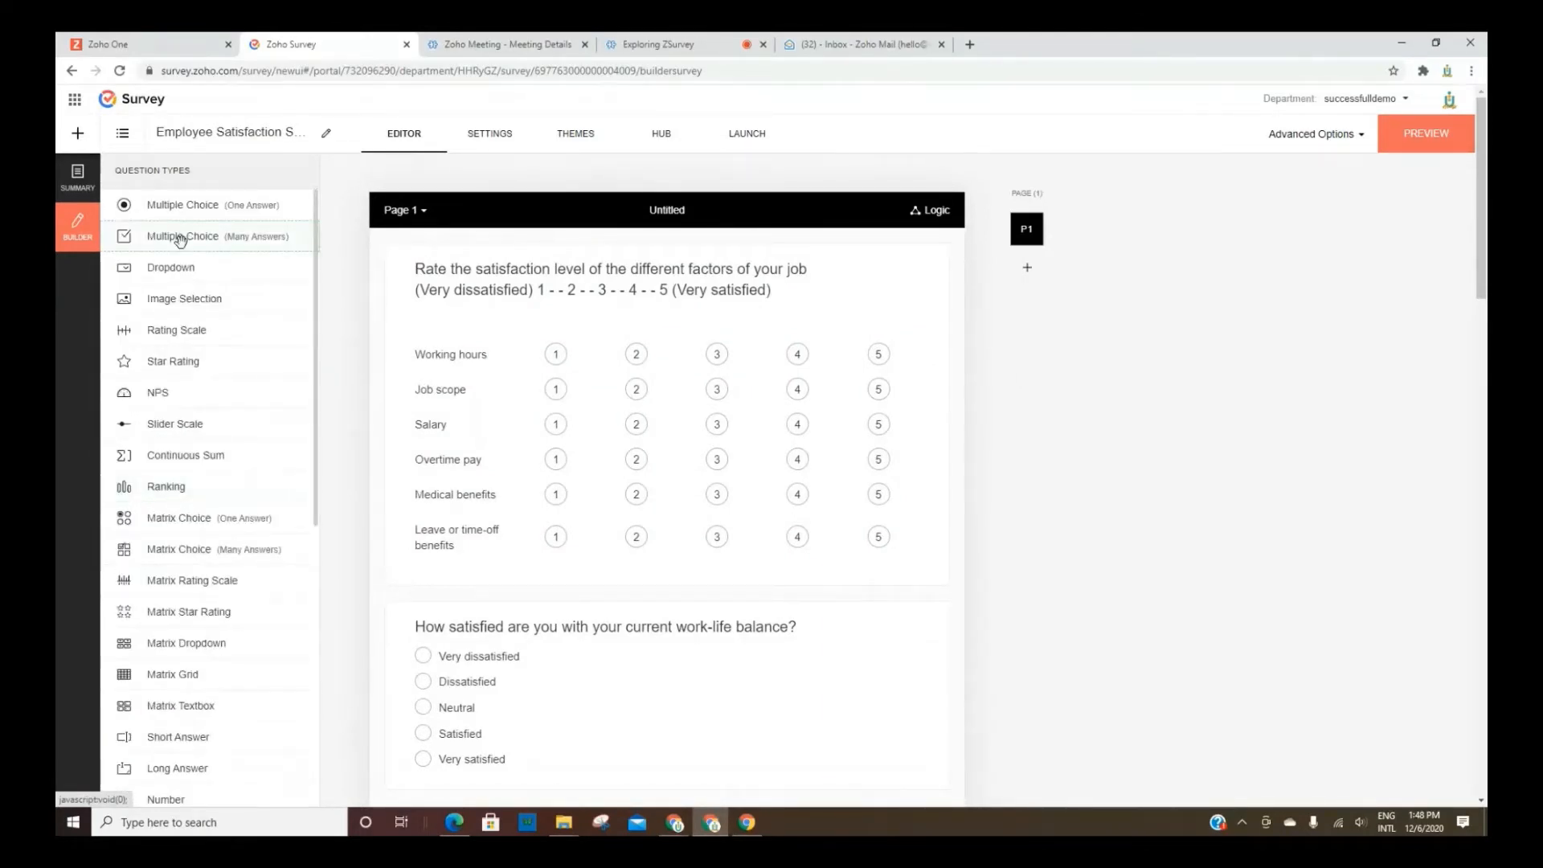
scroll(869, 418, "down", 2)
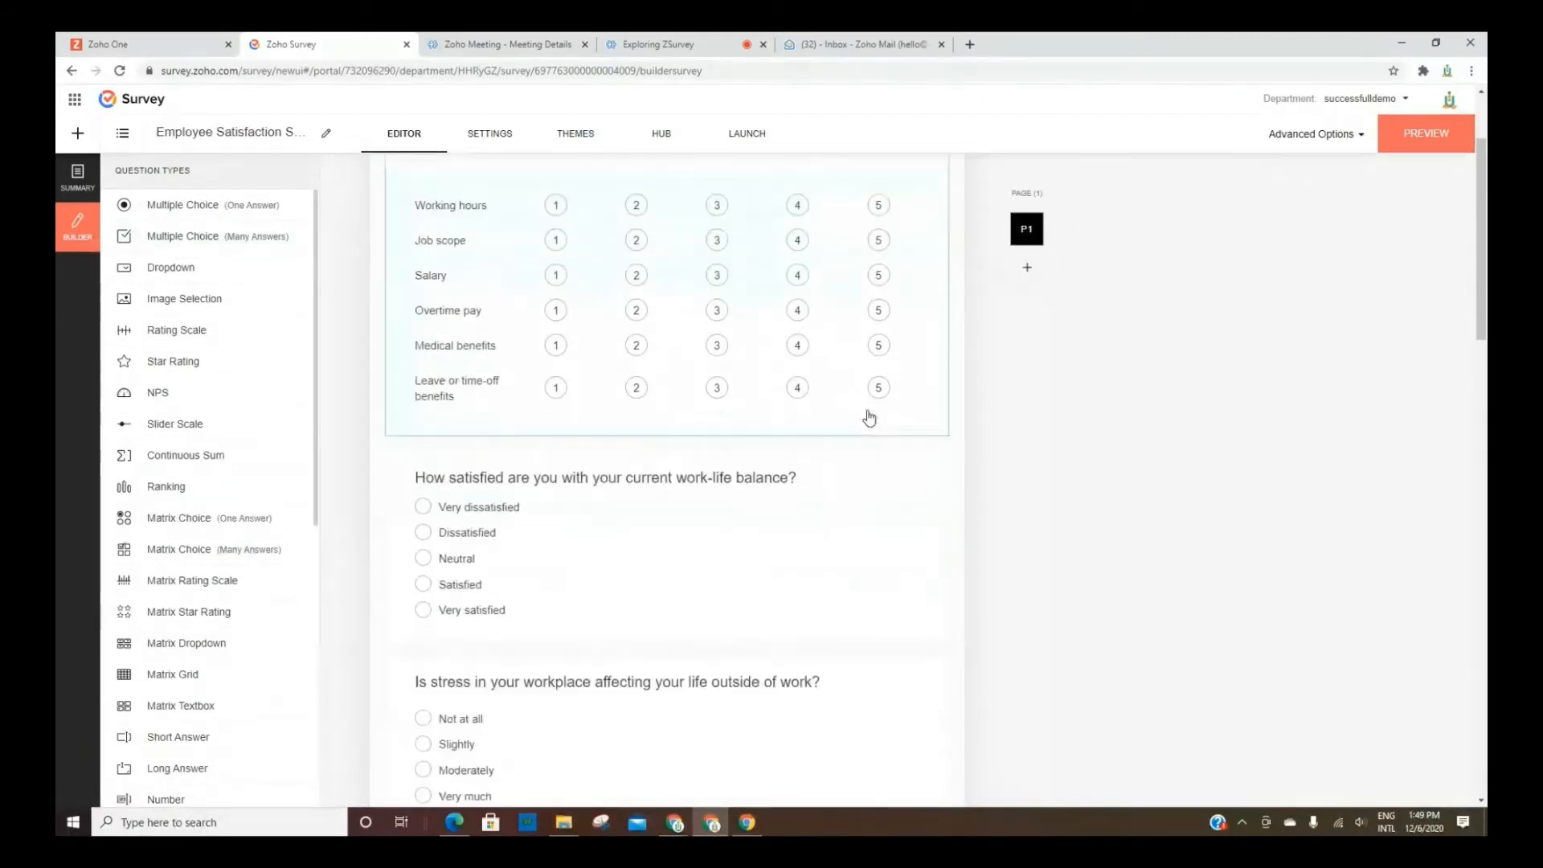
scroll(867, 417, "up", 2)
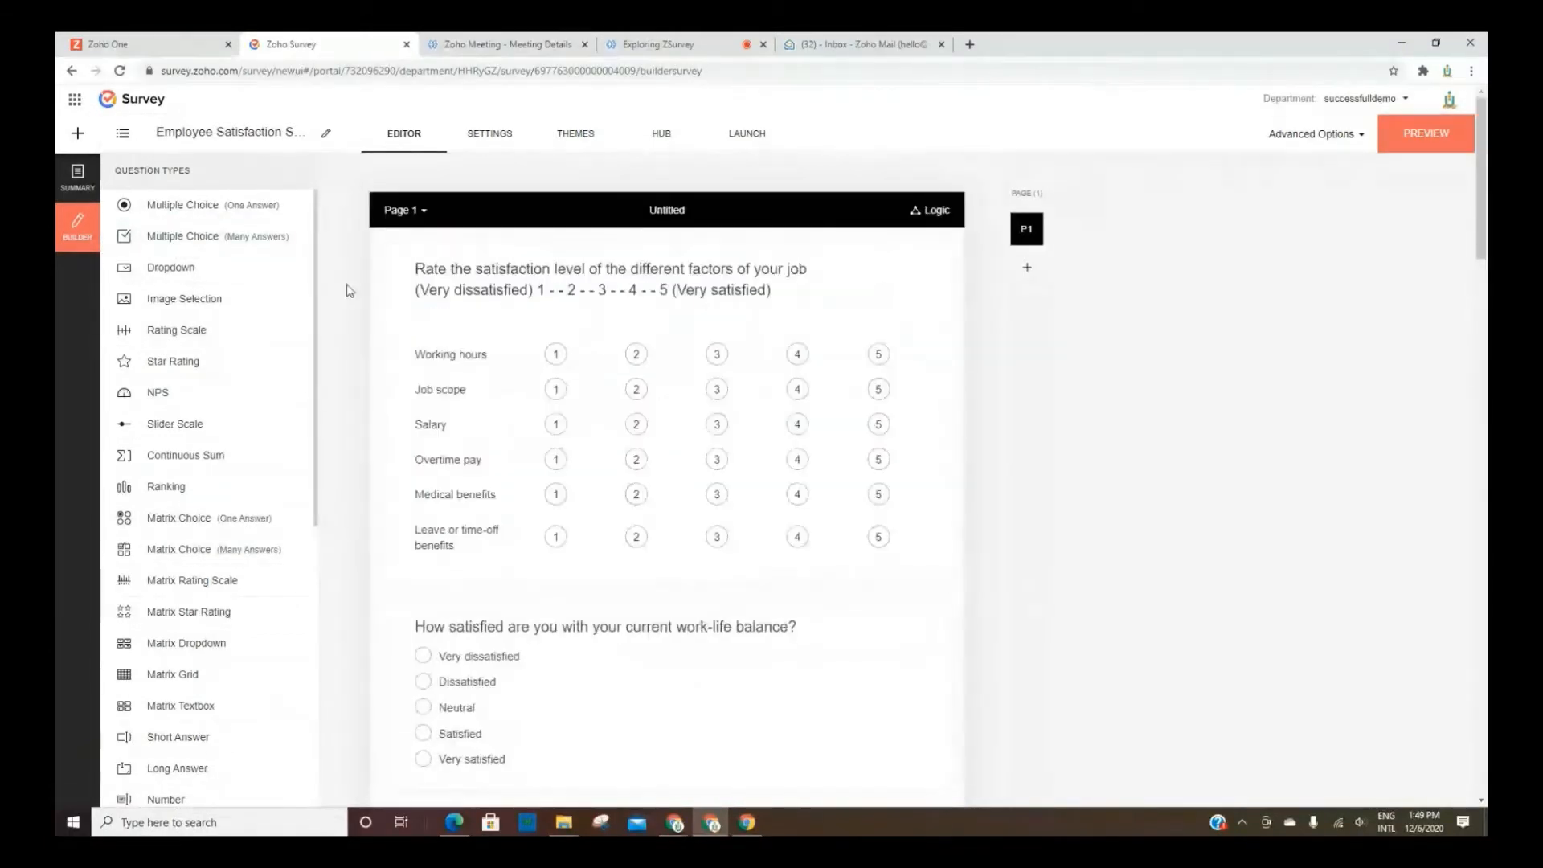
scroll(596, 397, "down", 3)
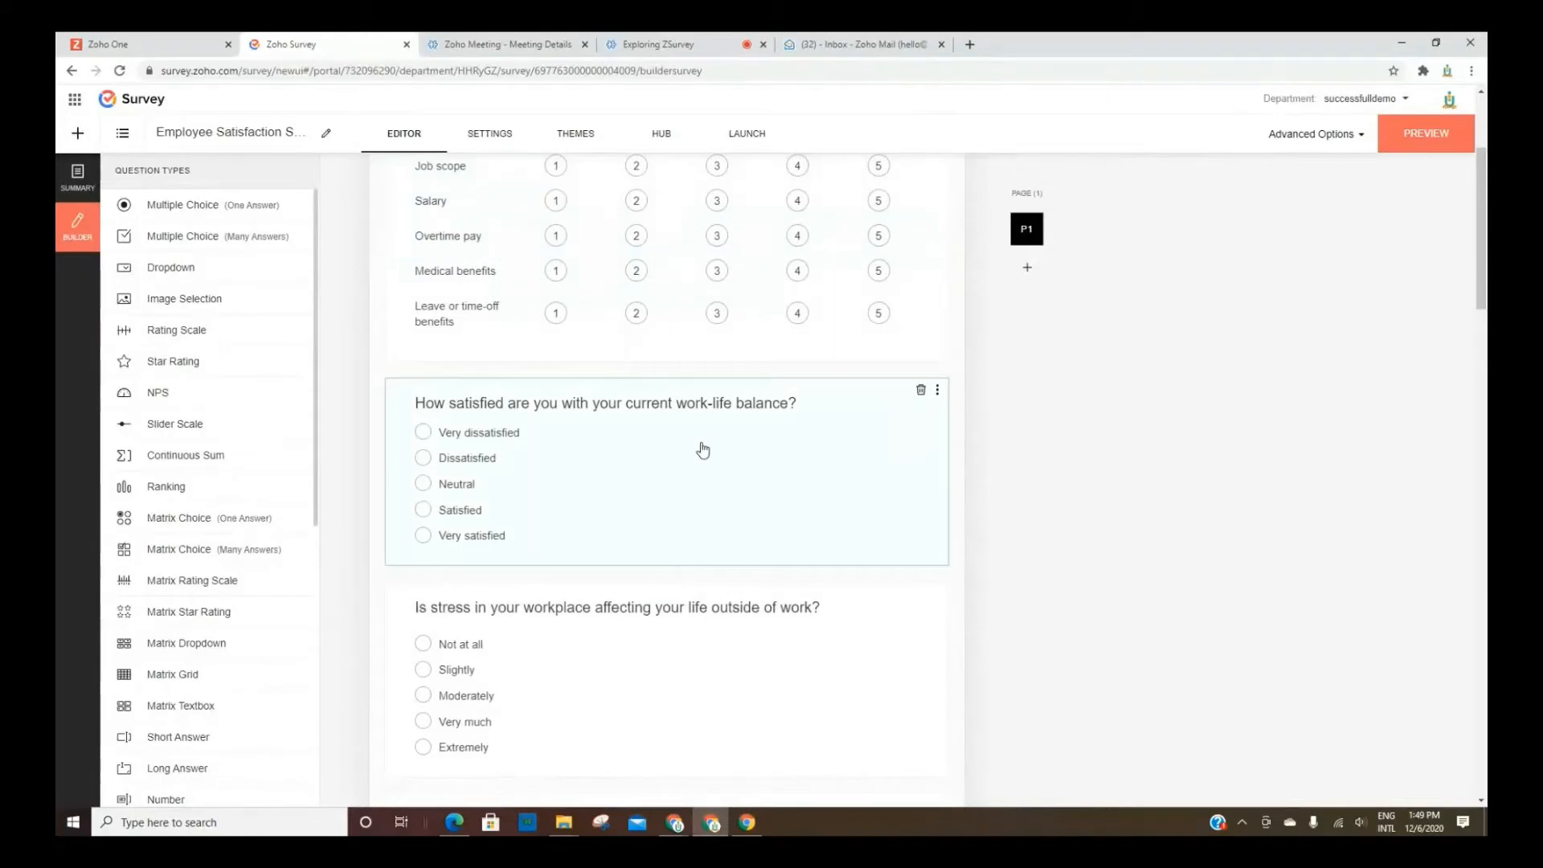
scroll(703, 450, "down", 2)
scroll(699, 472, "up", 4)
scroll(696, 472, "down", 6)
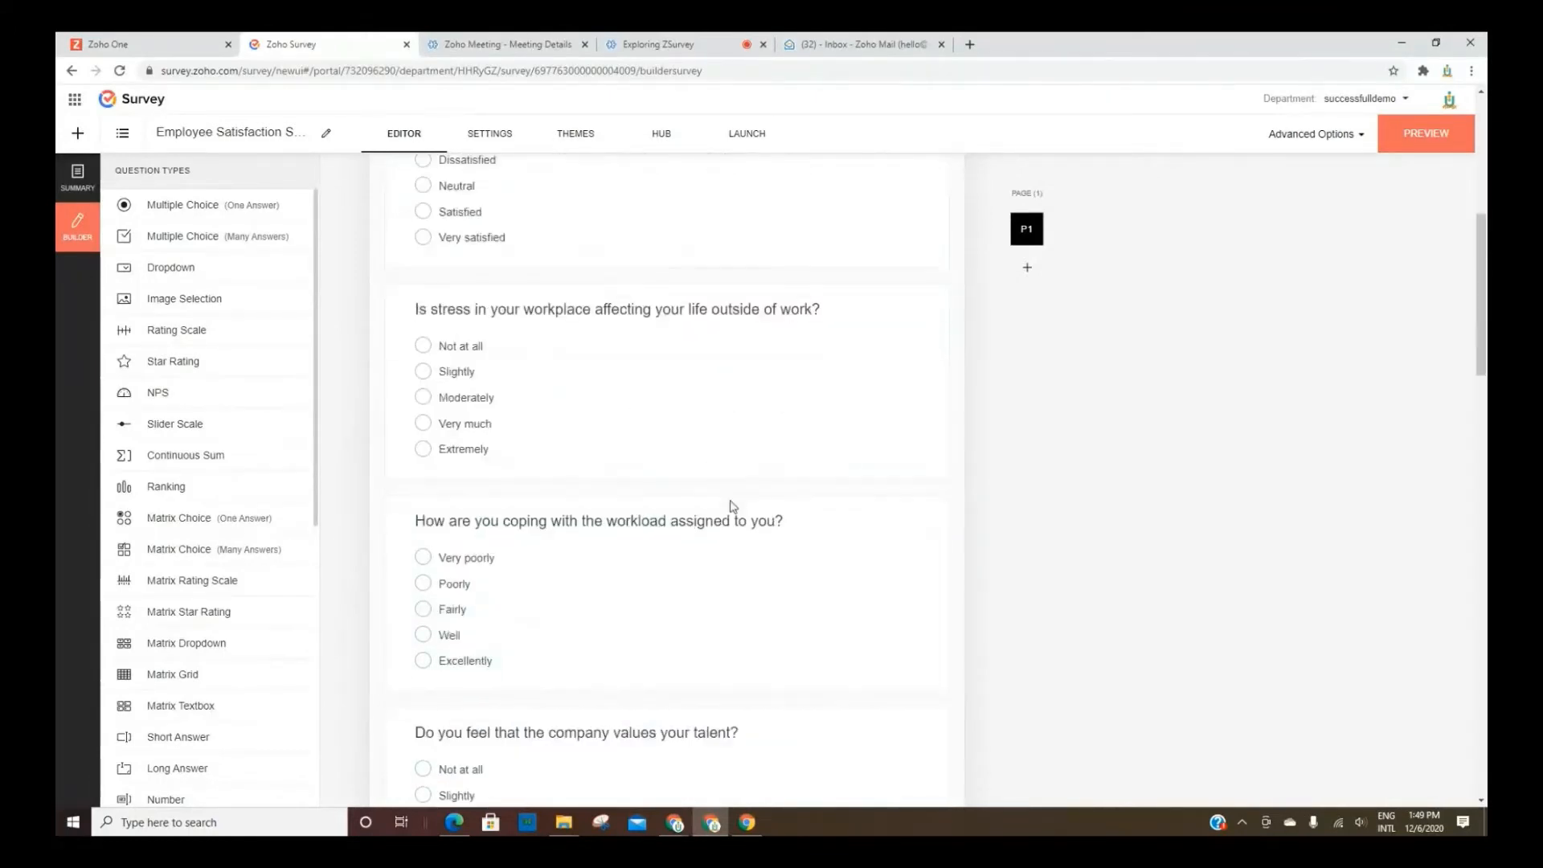
Delete the questions about workplace stress affecting life outside work and about having the necessary skills to complete the job.
left_click(922, 296)
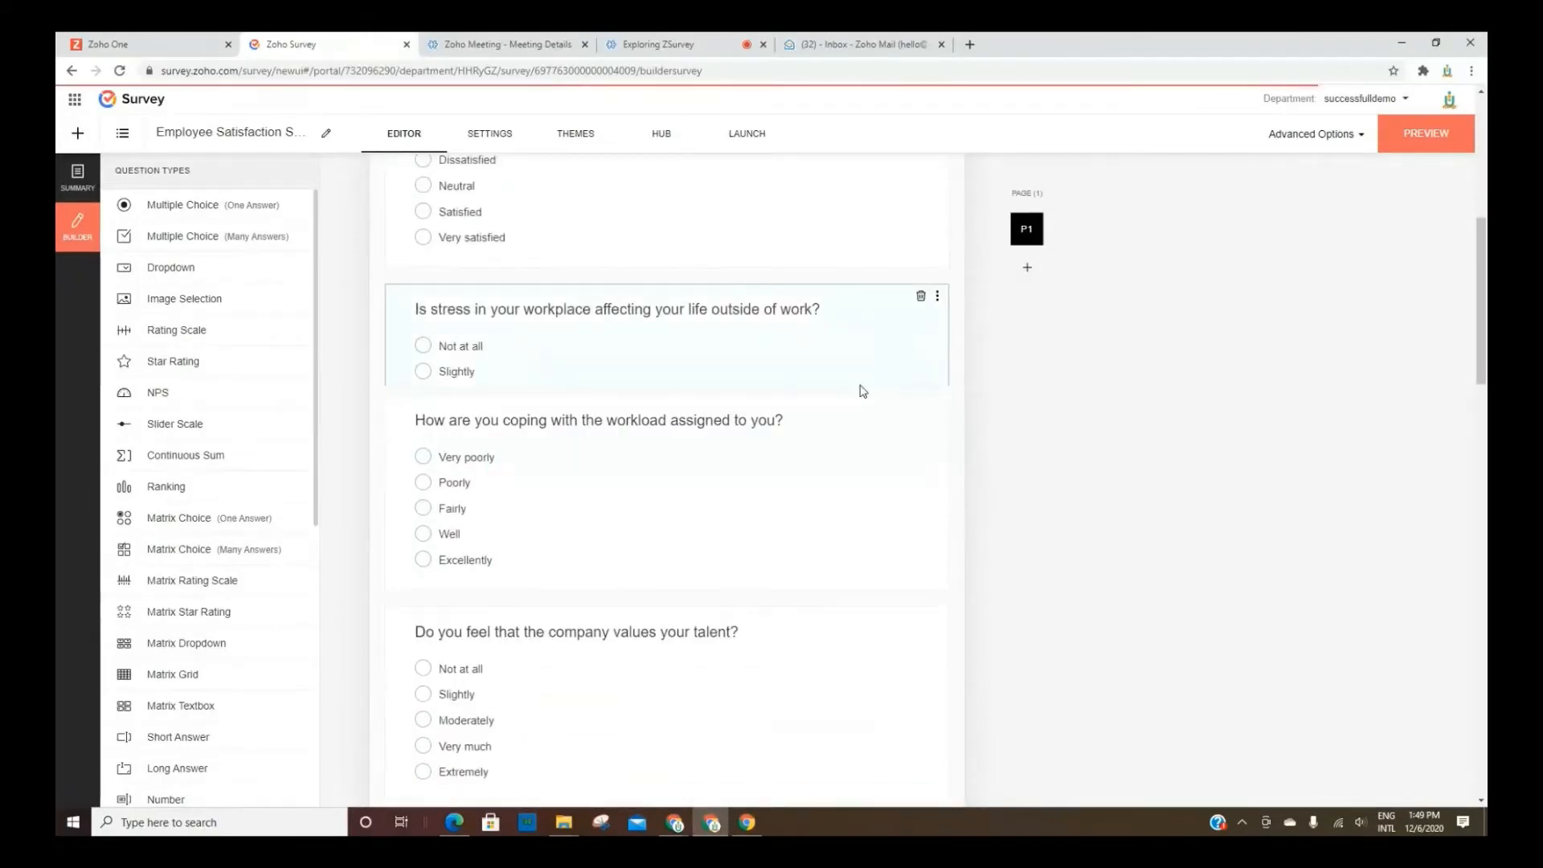
scroll(703, 479, "down", 2)
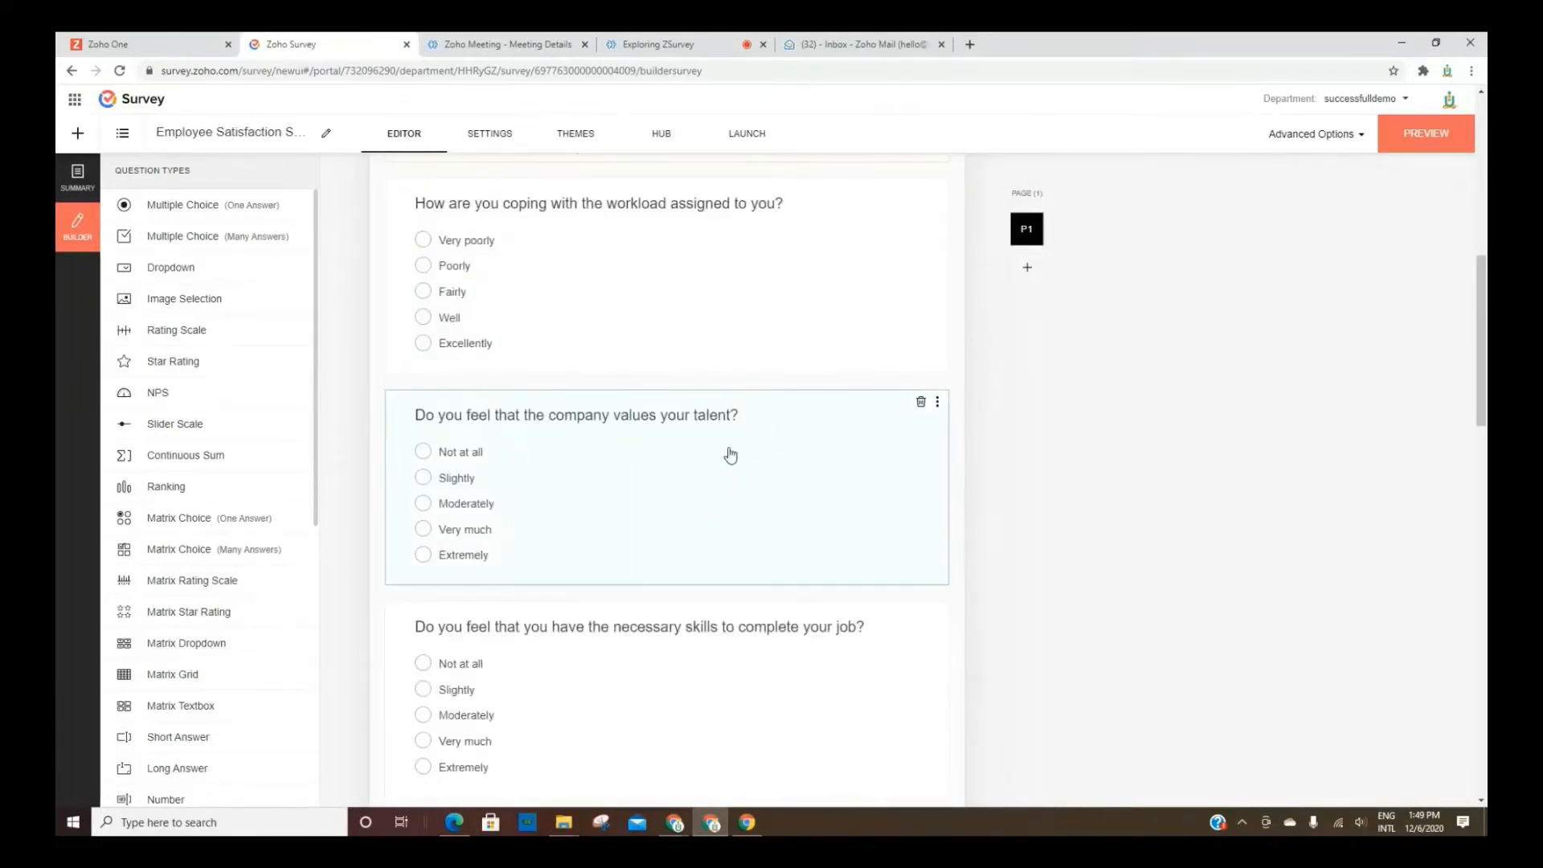
scroll(730, 456, "up", 3)
scroll(725, 456, "down", 3)
scroll(634, 526, "down", 3)
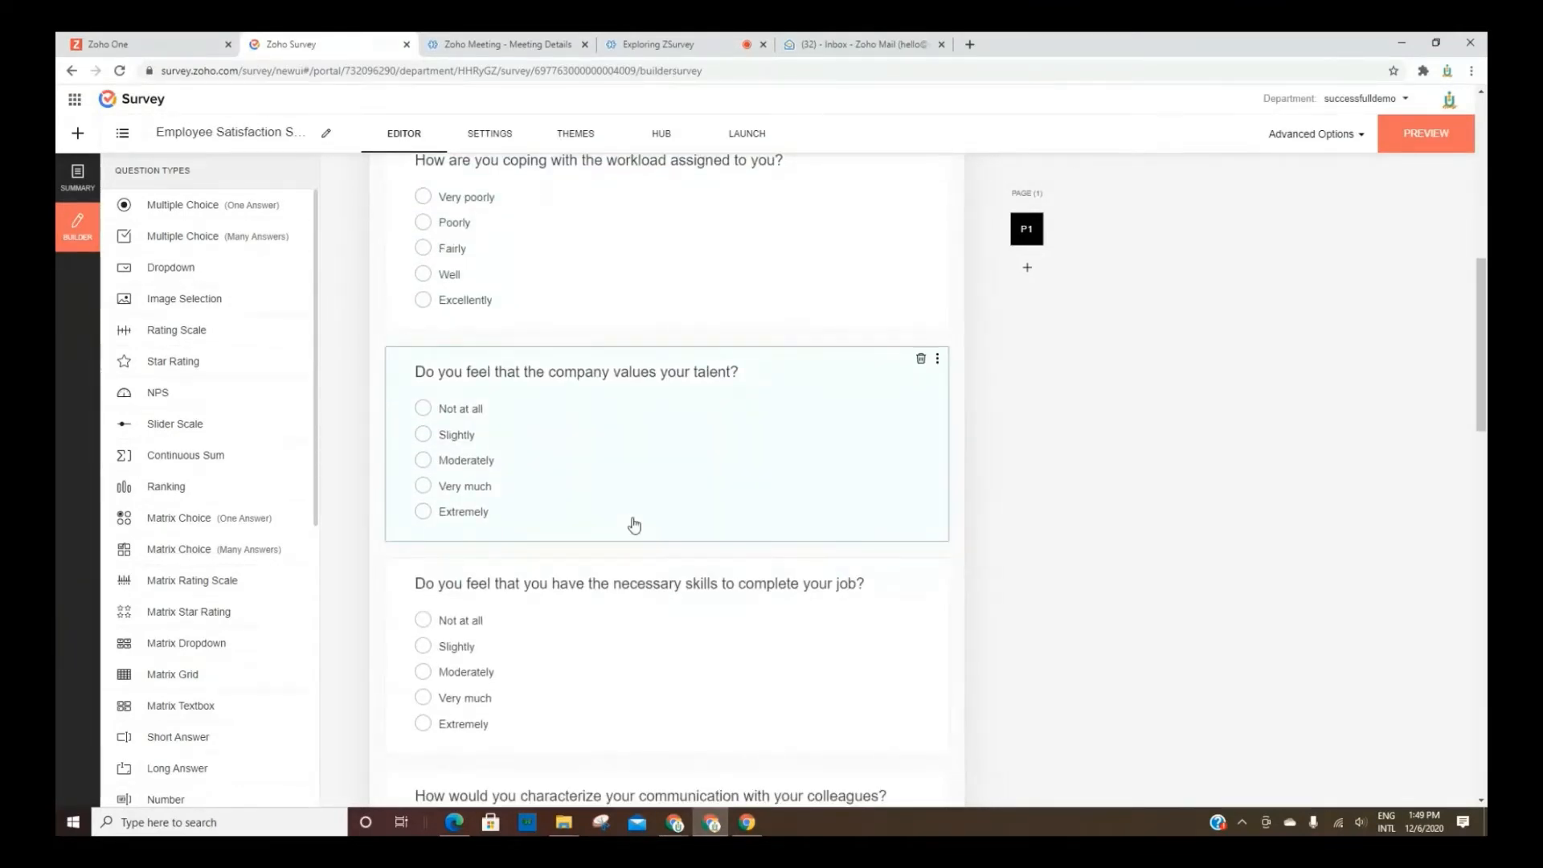
scroll(635, 526, "down", 3)
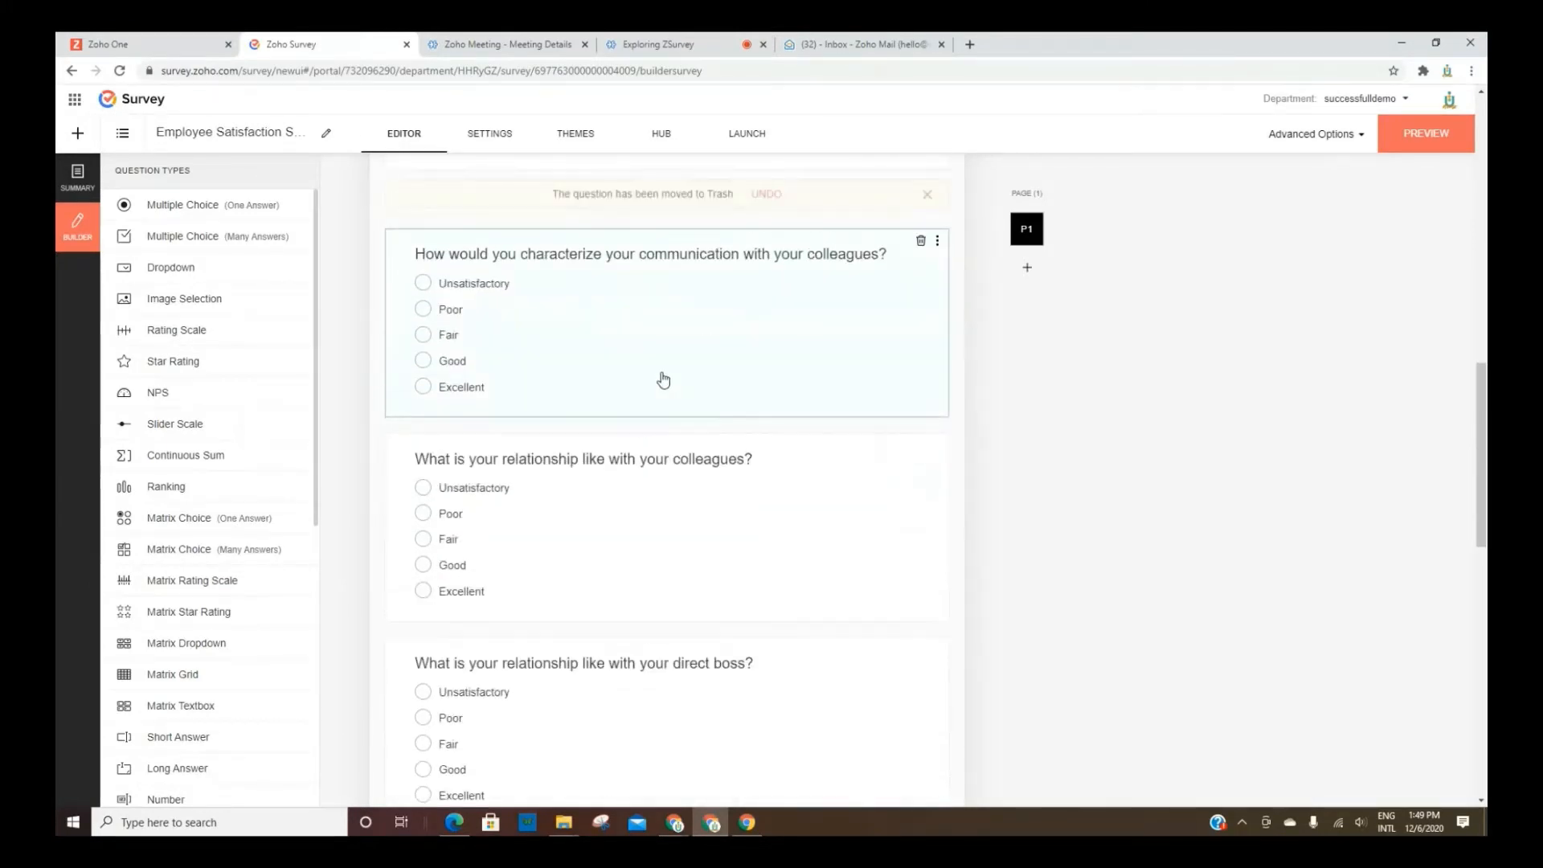
Delete the questions about the relationship with the direct boss and about feeling secure in the current job.
scroll(668, 413, "down", 2)
scroll(667, 413, "down", 3)
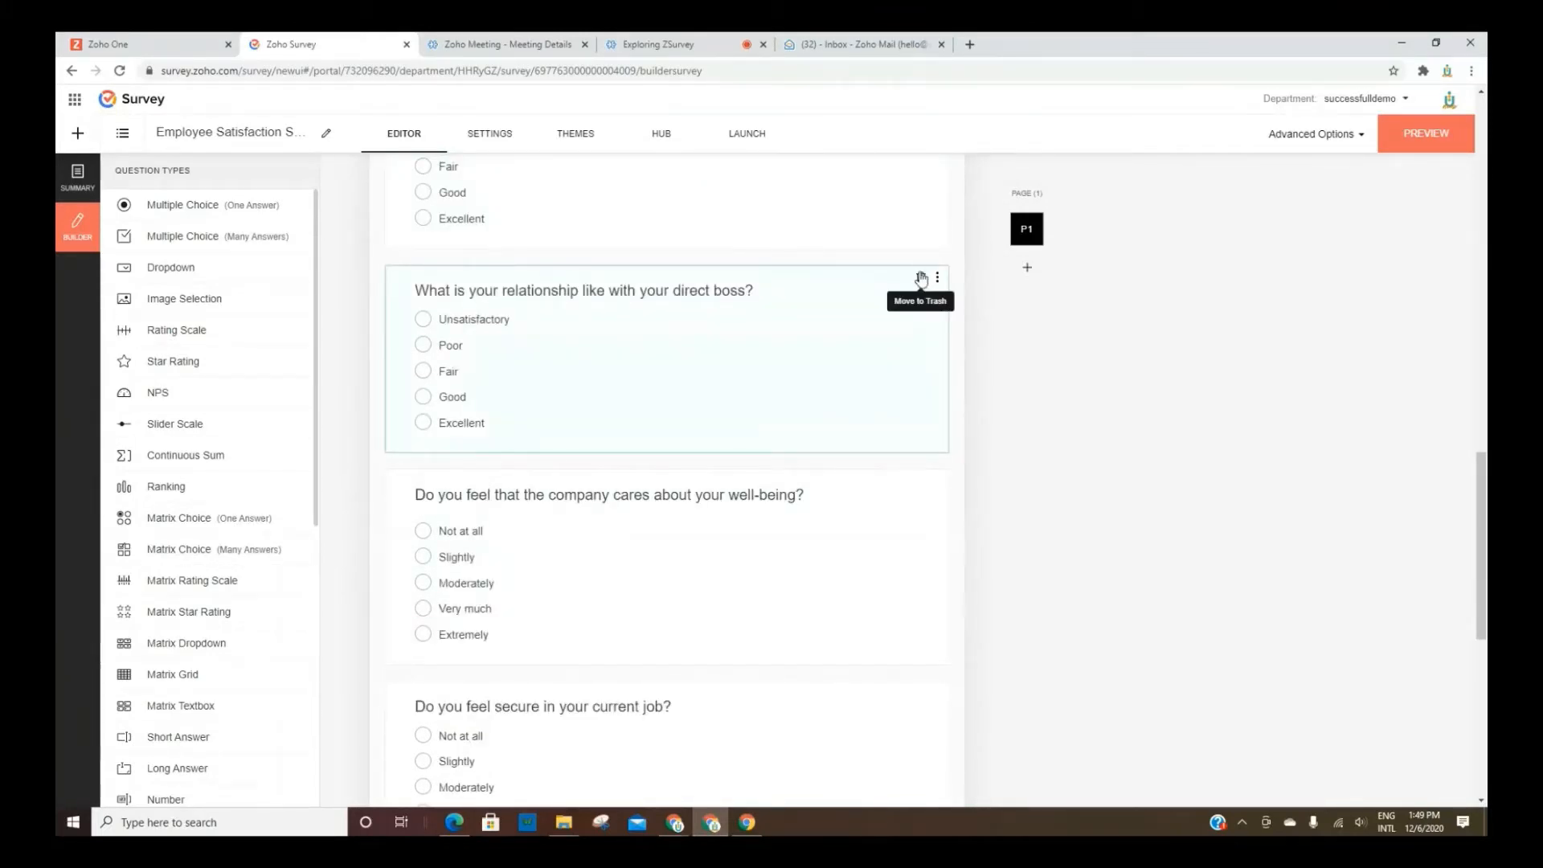
left_click(922, 279)
scroll(716, 413, "down", 3)
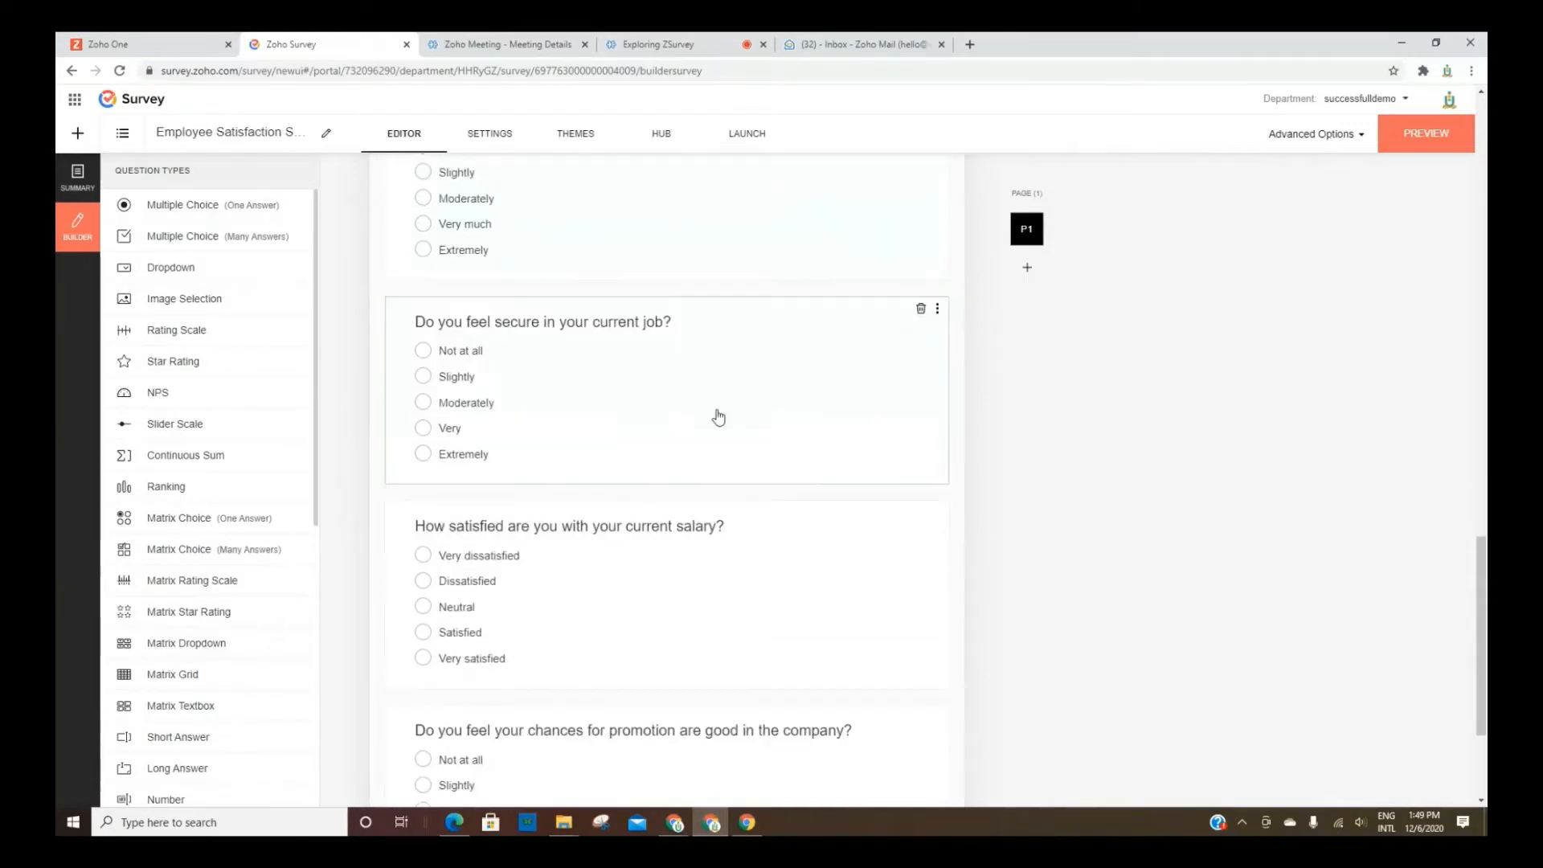
left_click(921, 310)
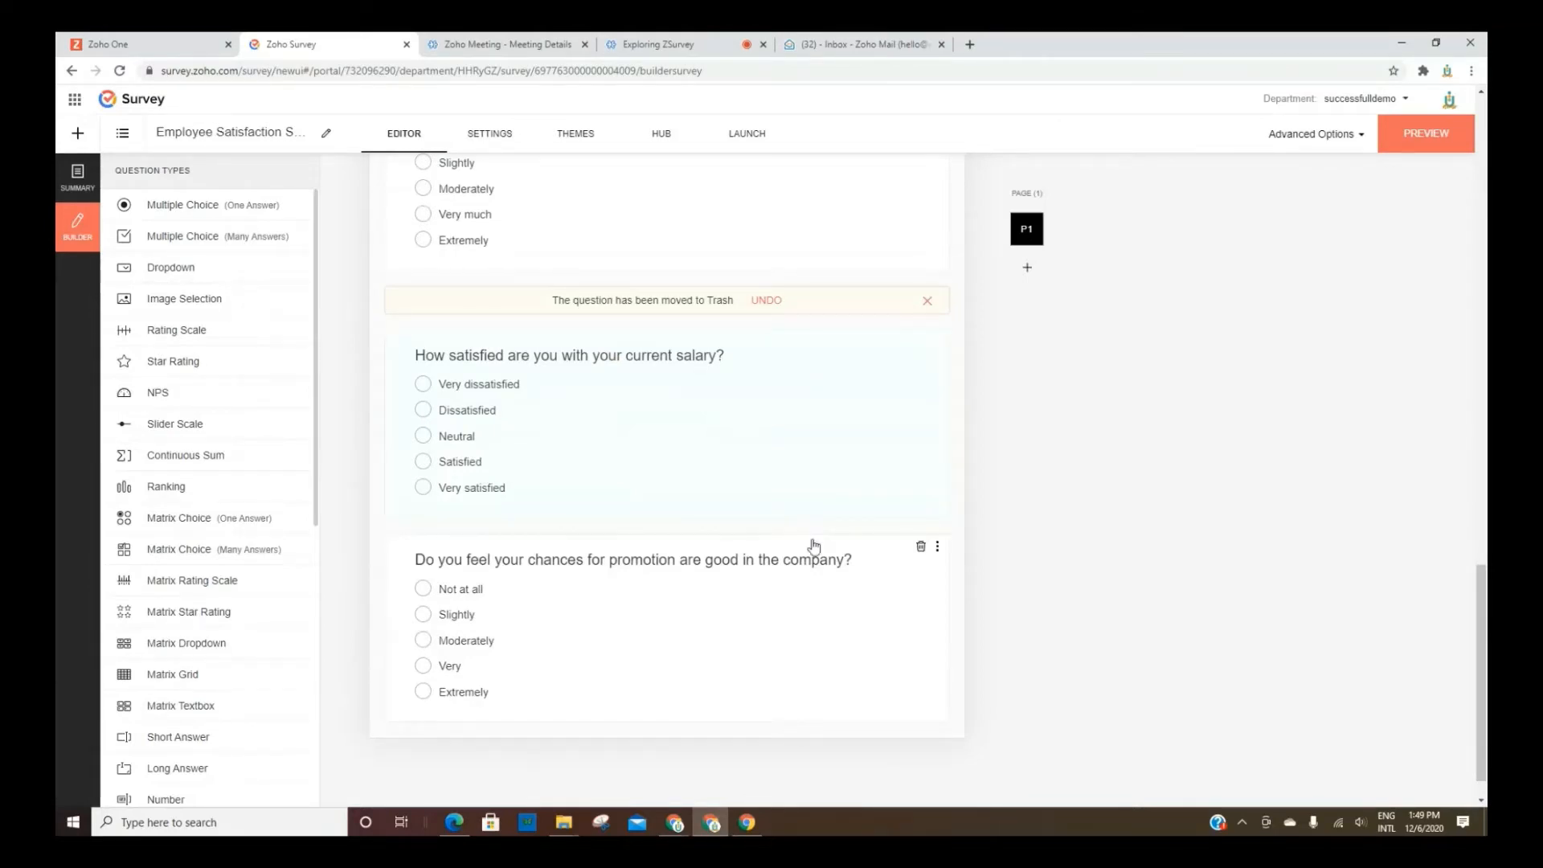
scroll(815, 546, "up", 20)
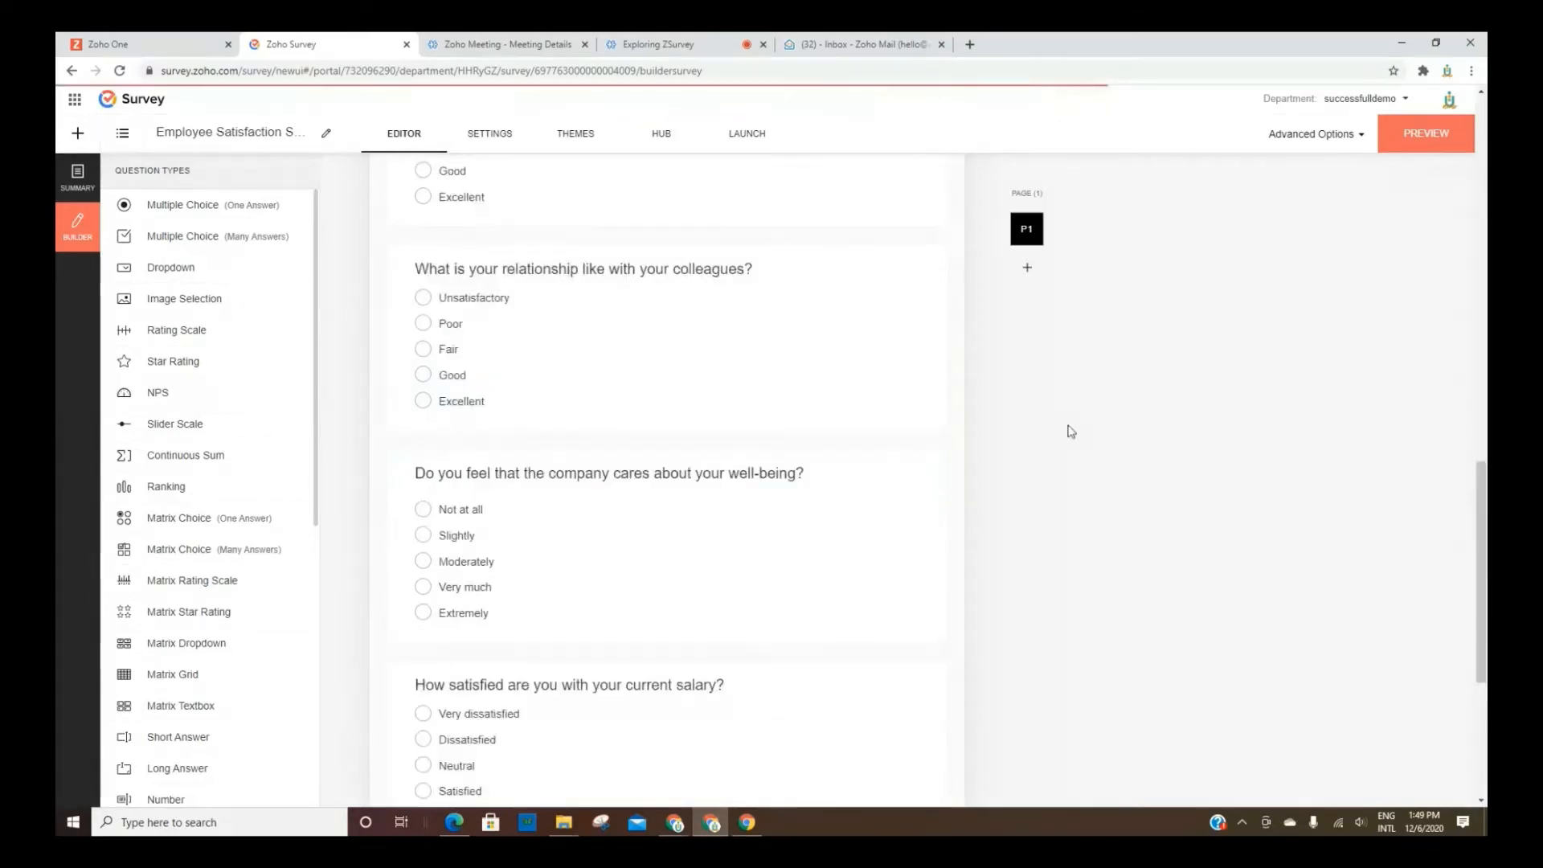
Look at the logo sources in the survey's header settings and choose specific text for the published survey's title.
left_click(488, 139)
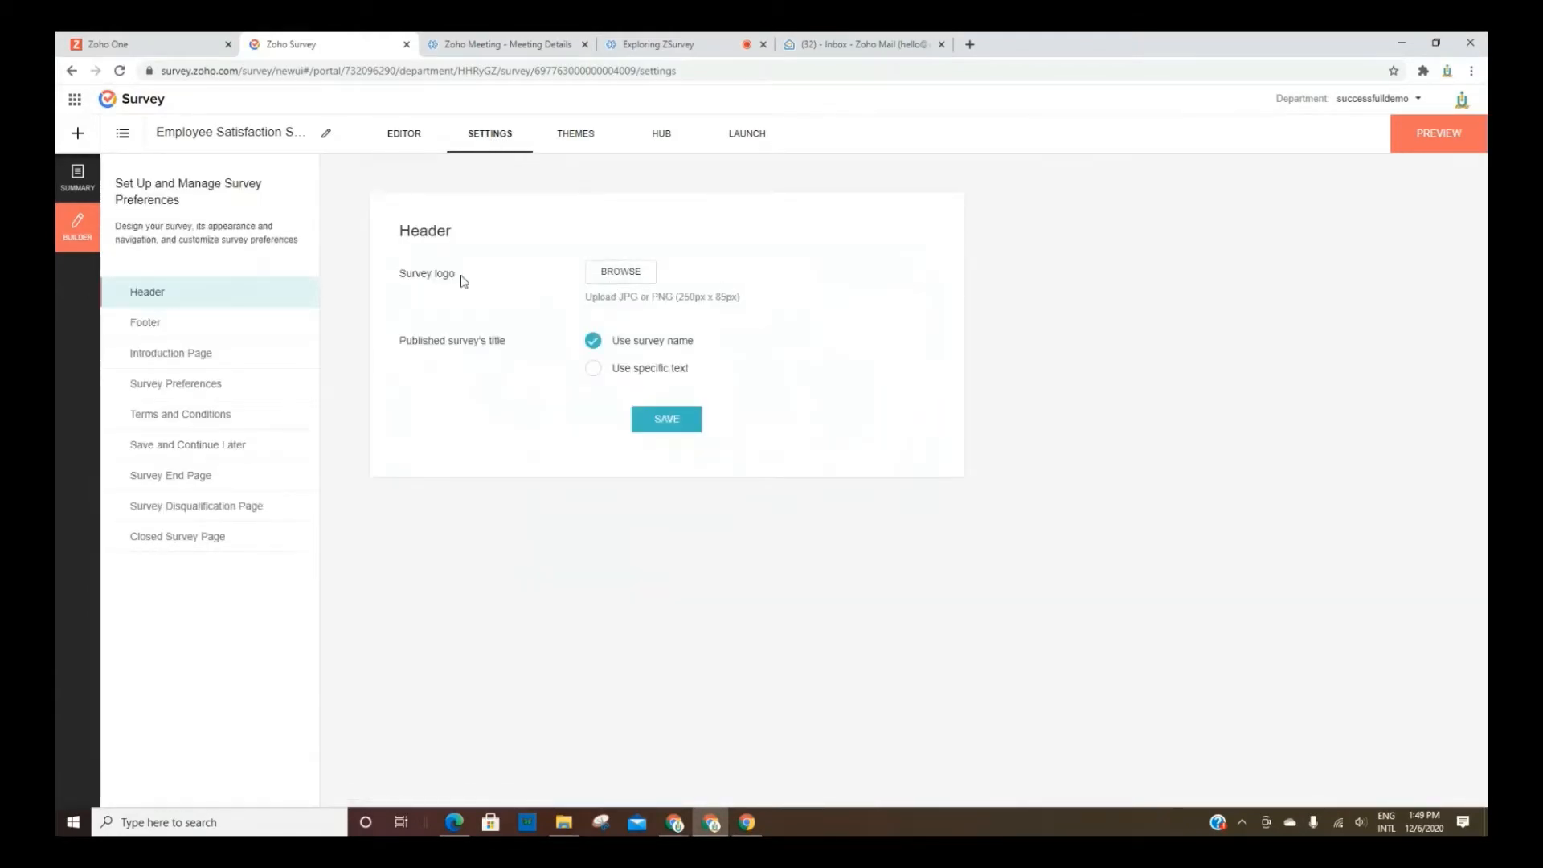
left_click(630, 272)
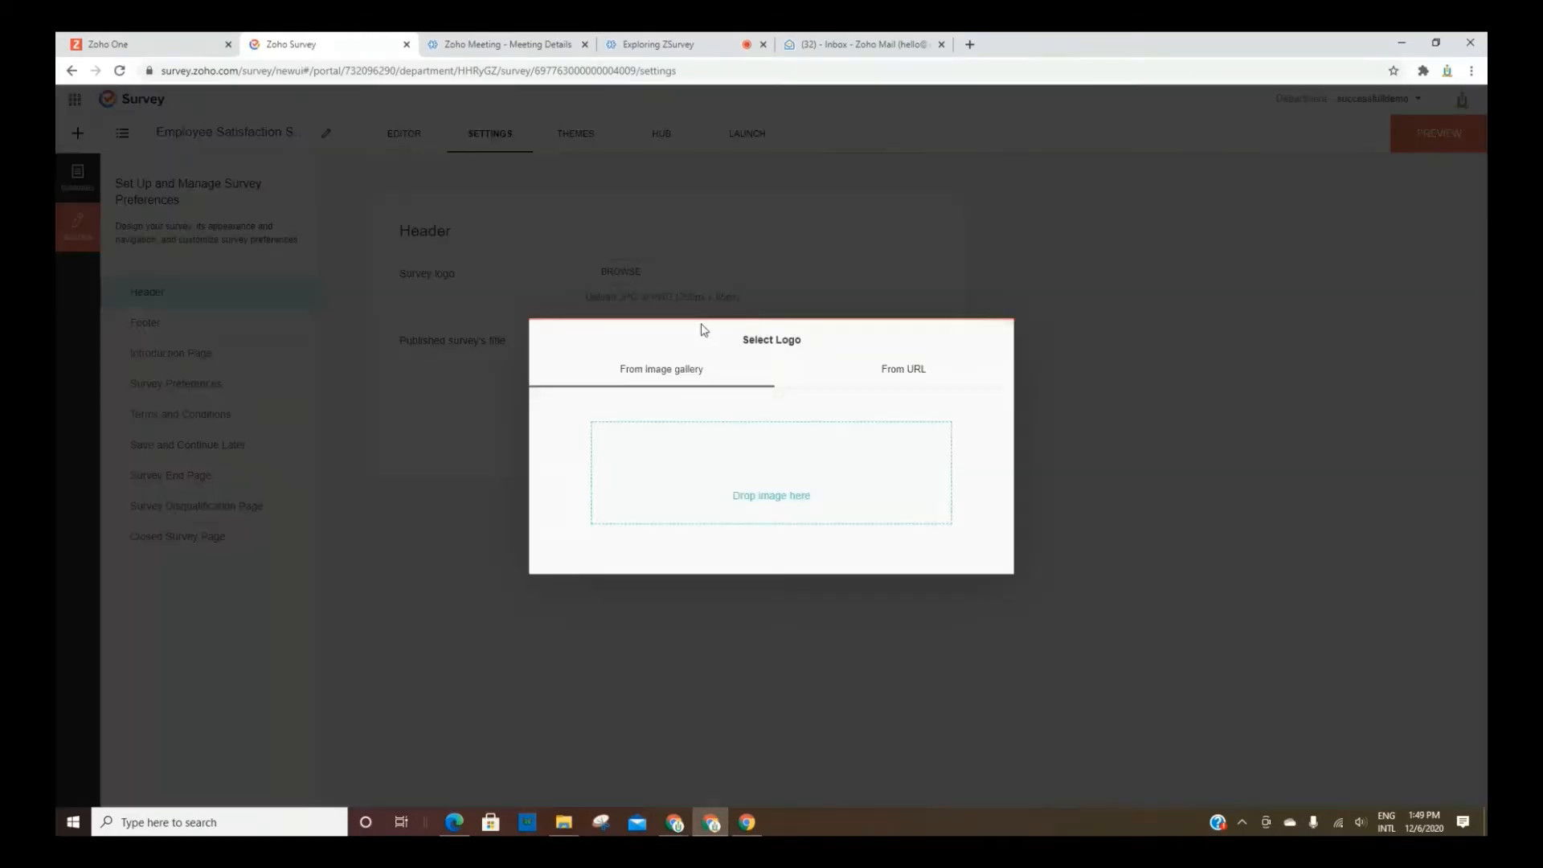
left_click(997, 337)
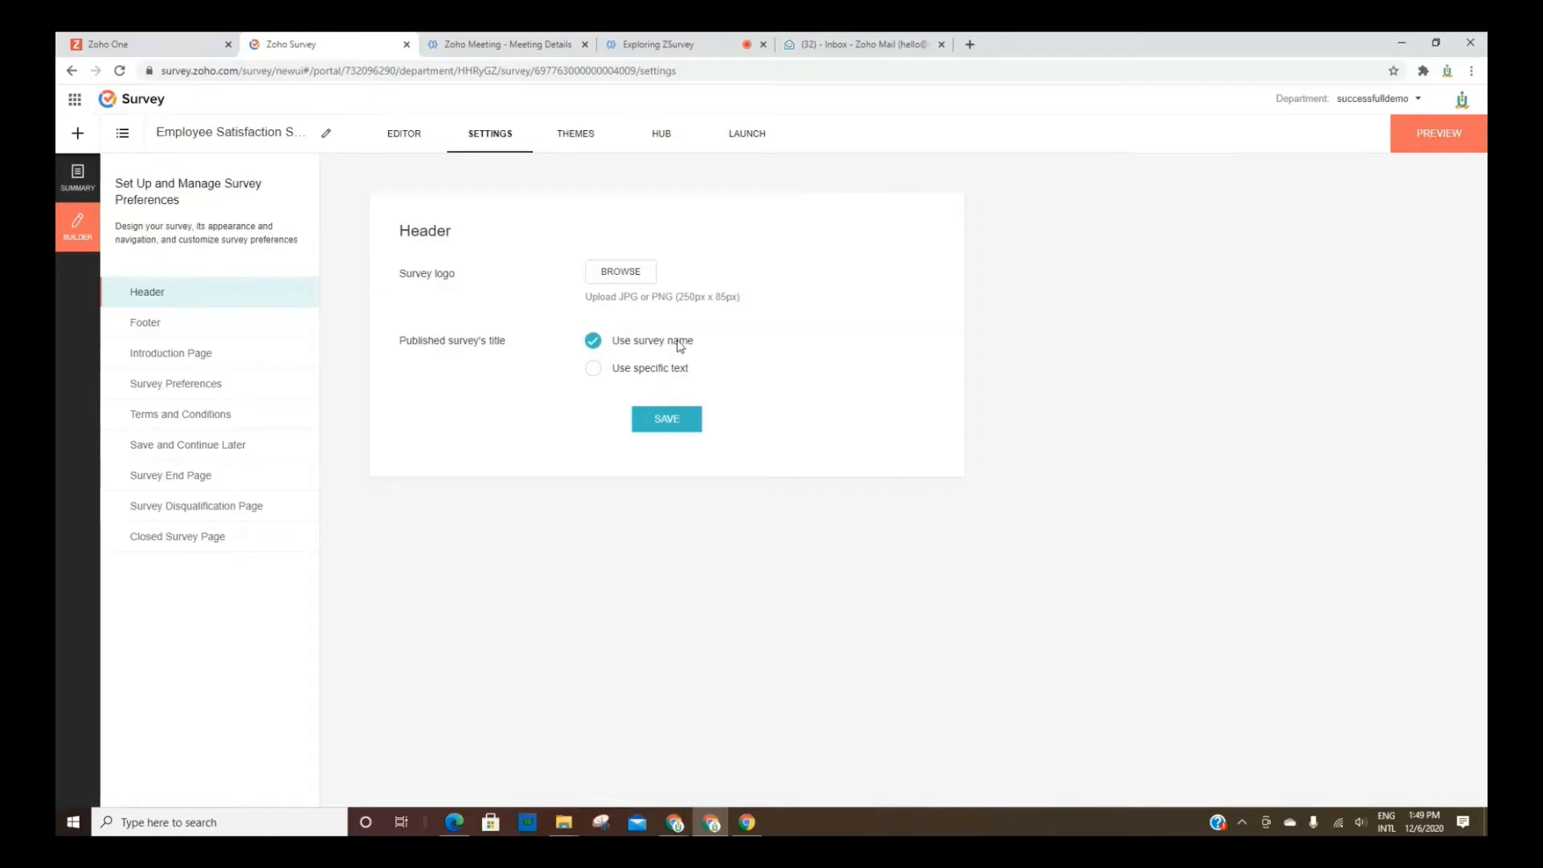
left_click(594, 369)
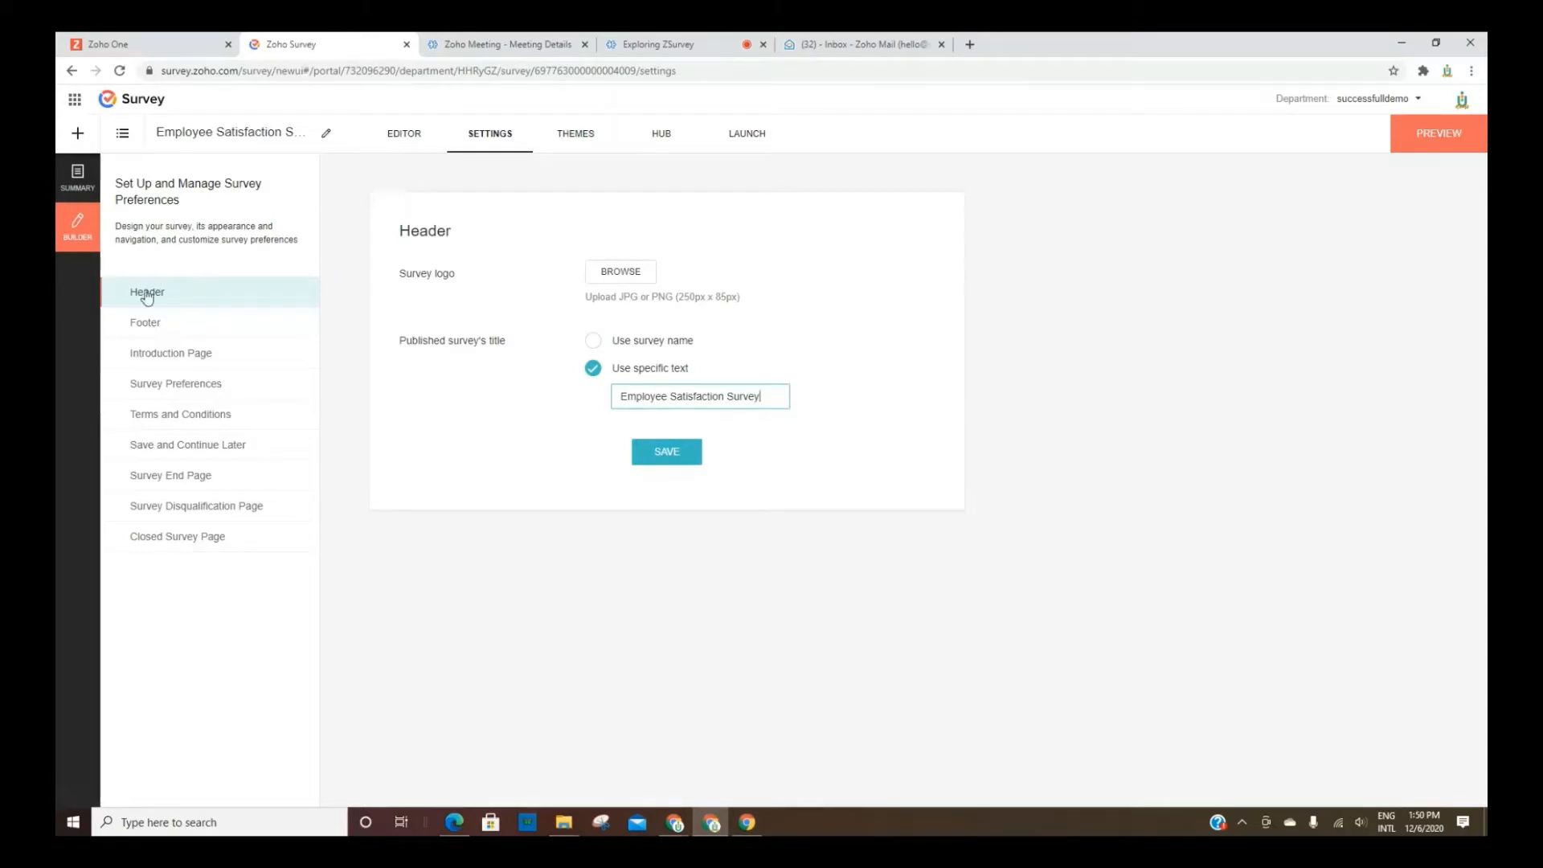
Review the survey's footer settings and highlight the default "Powered by Zoho Survey" branding text.
left_click(153, 322)
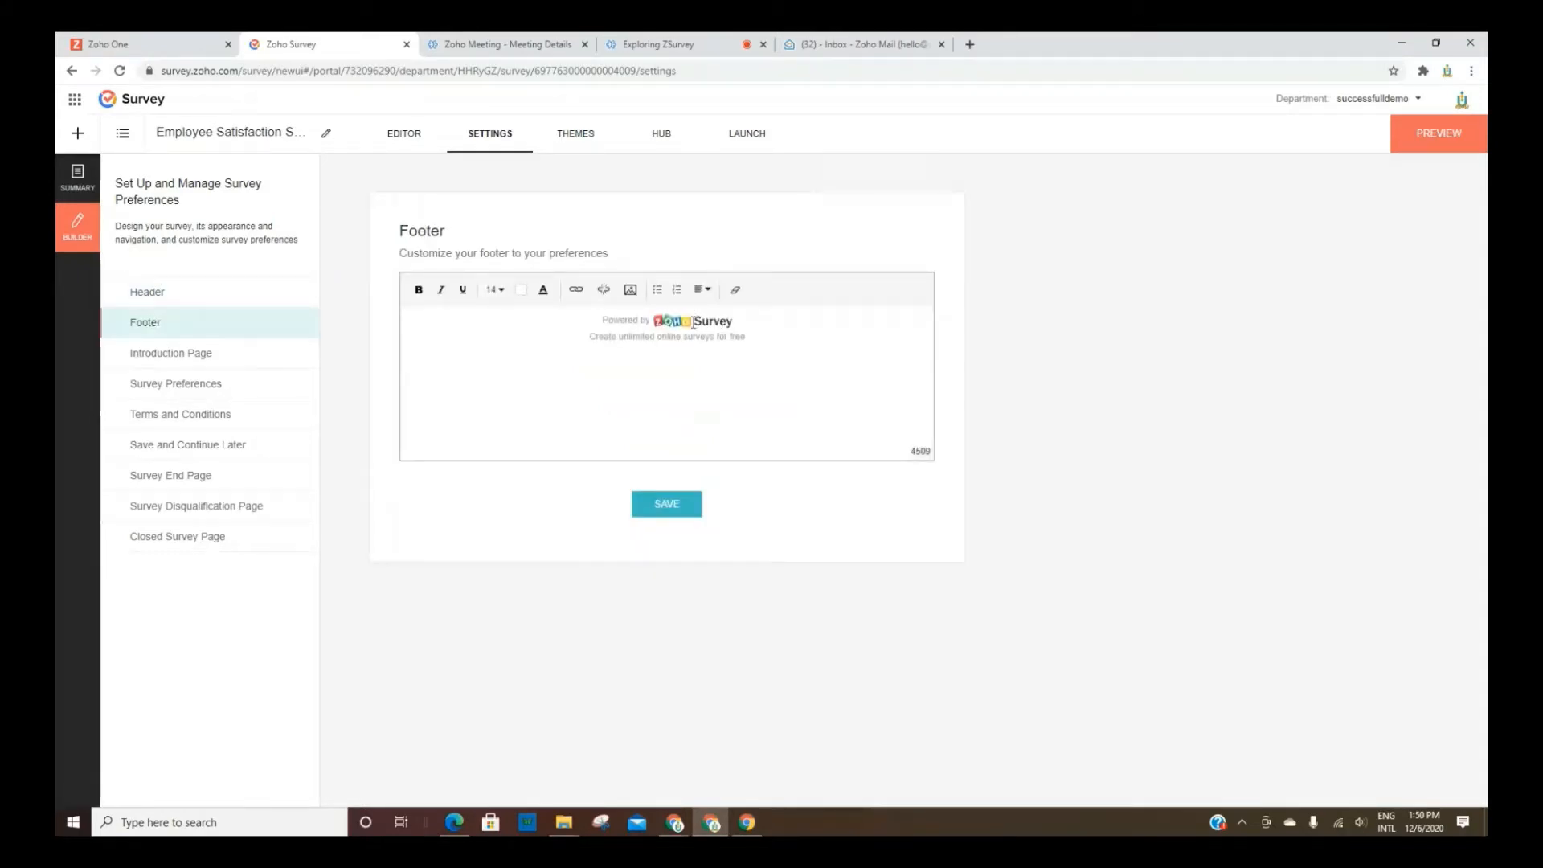
left_click_drag(760, 338, 516, 314)
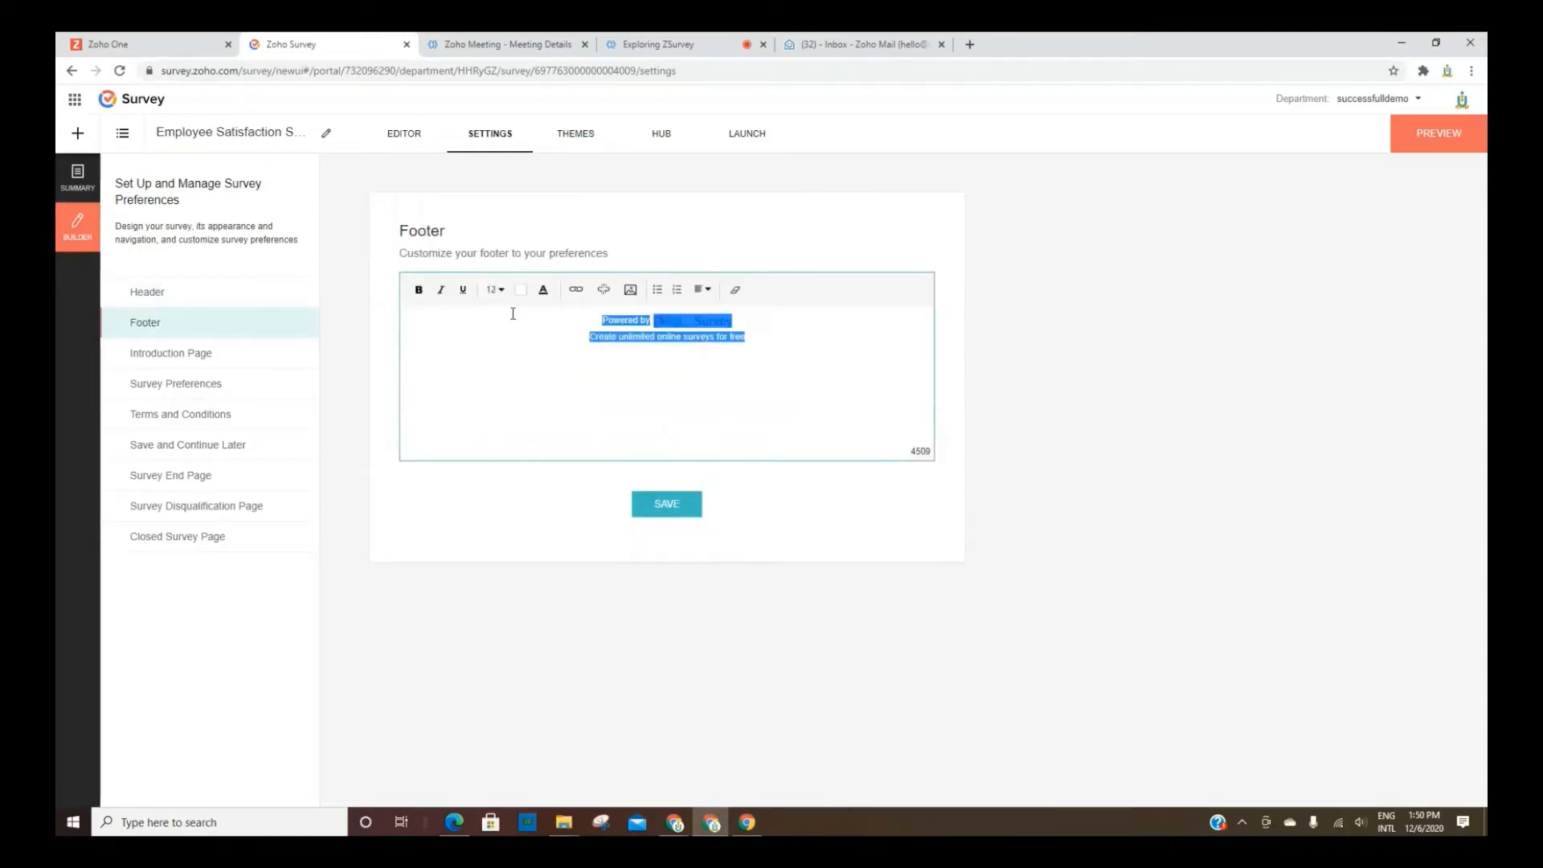
left_click(778, 326)
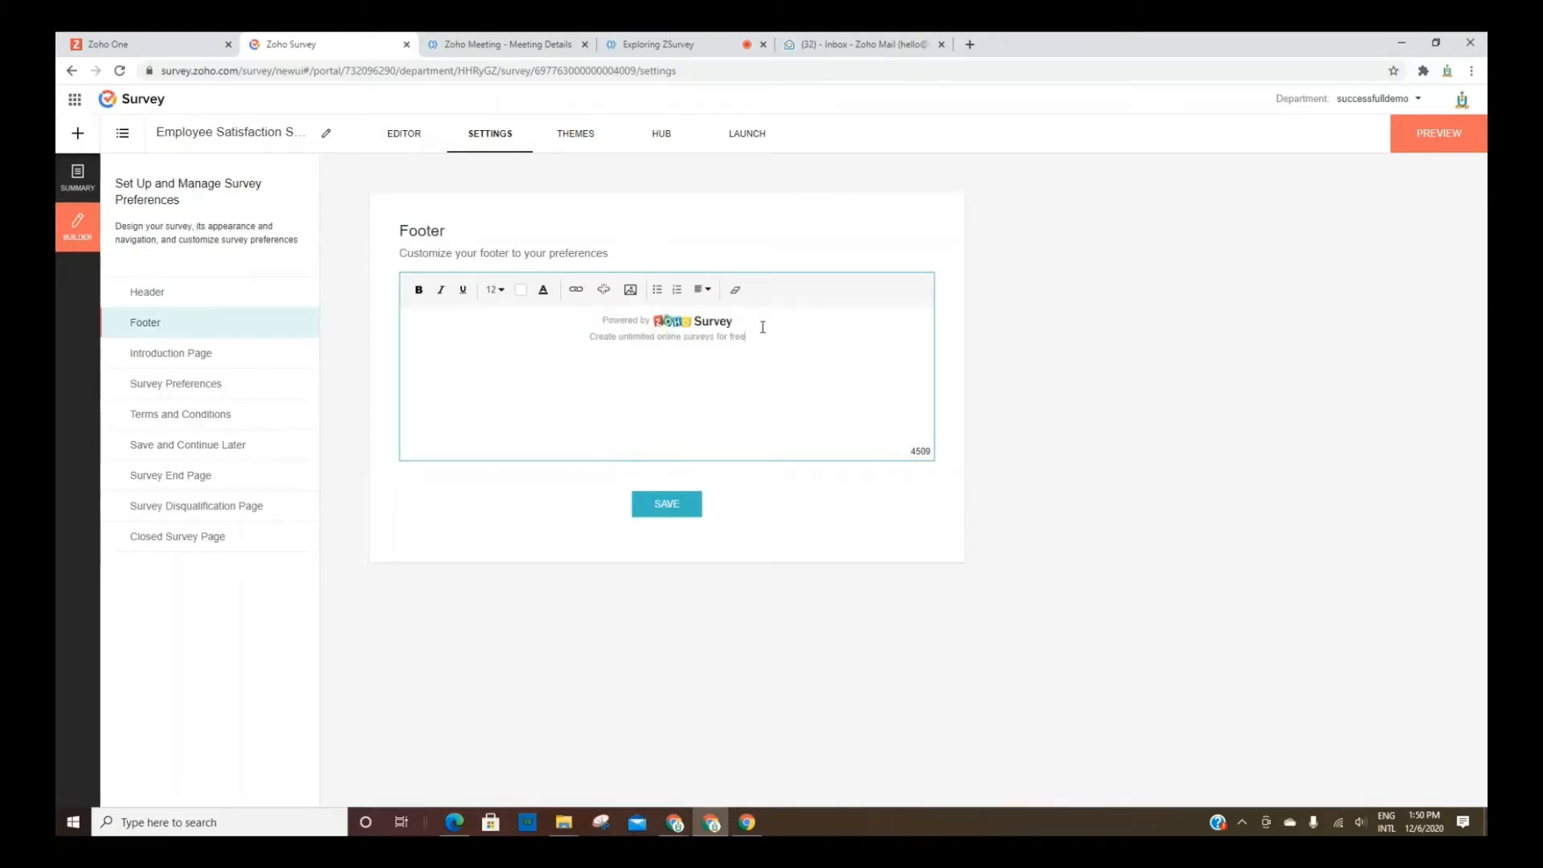
left_click_drag(602, 320, 779, 330)
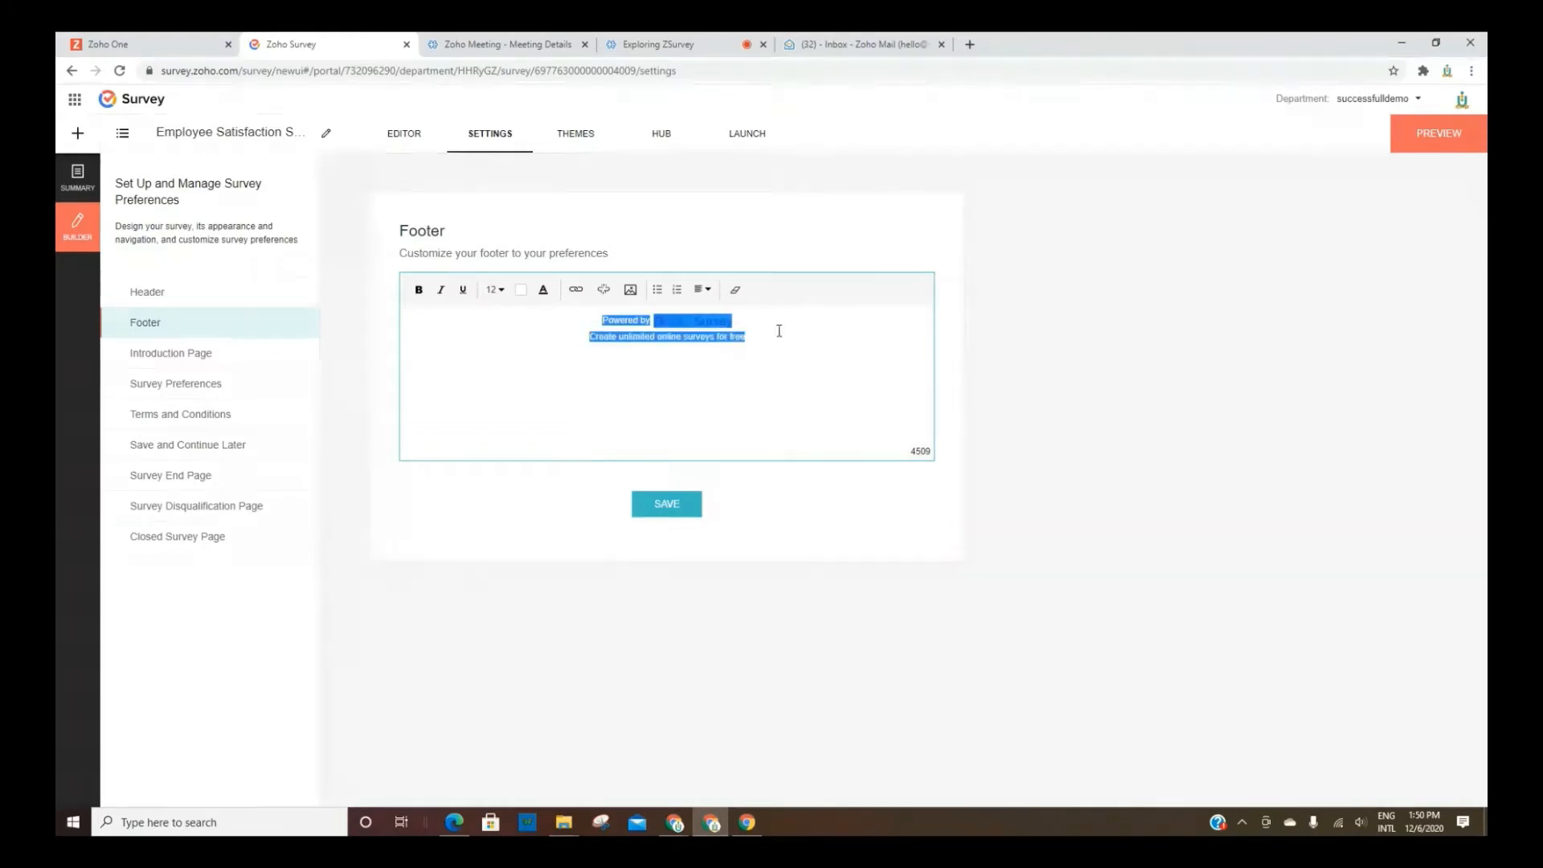
Enable the survey's introduction page and review its title, description and Begin Survey button label.
left_click(175, 356)
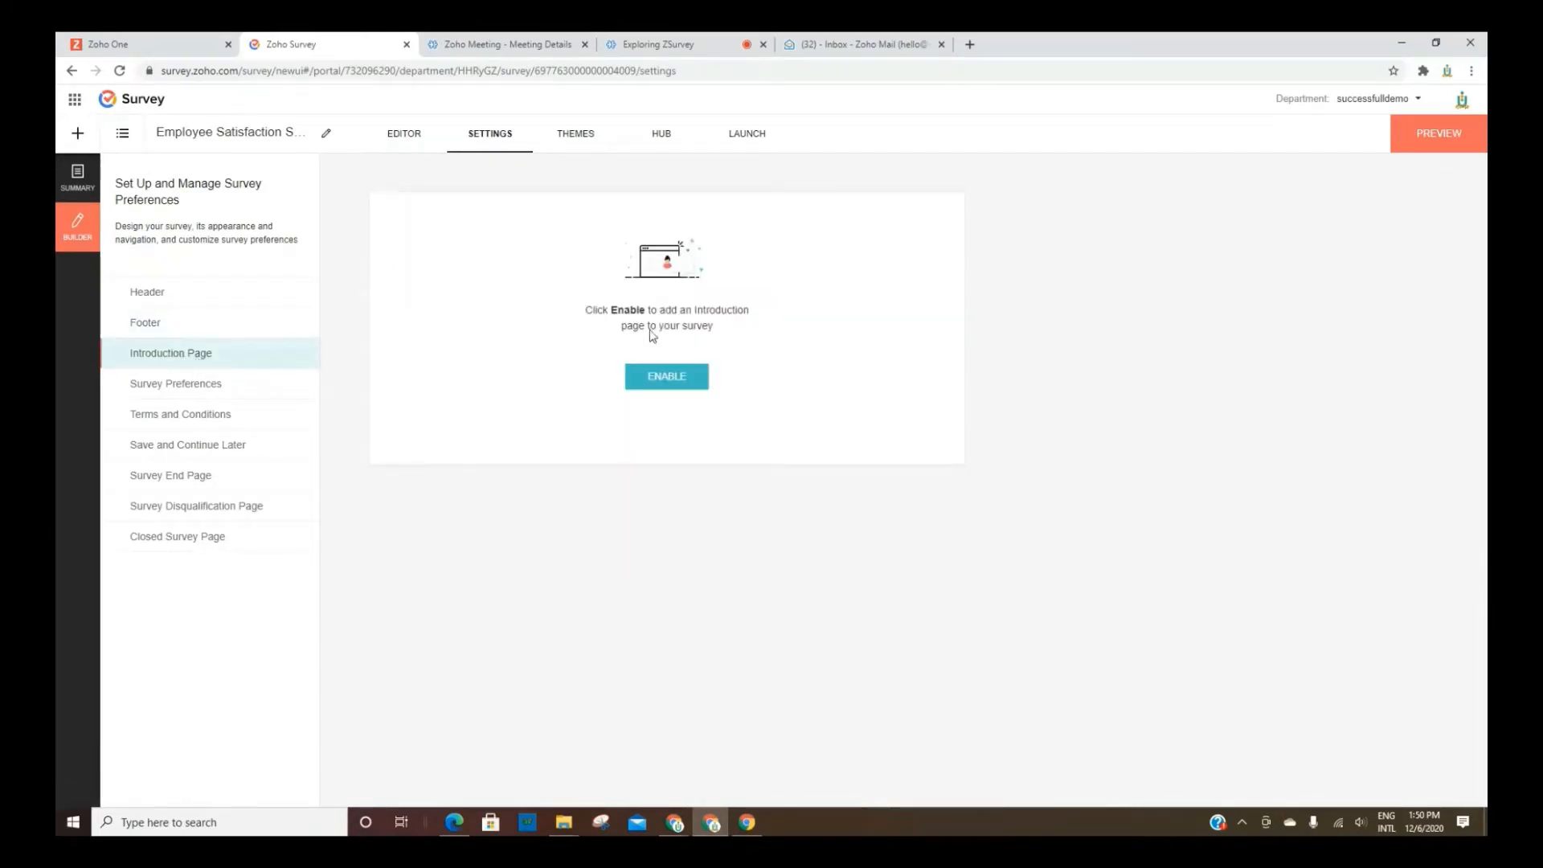
left_click(668, 377)
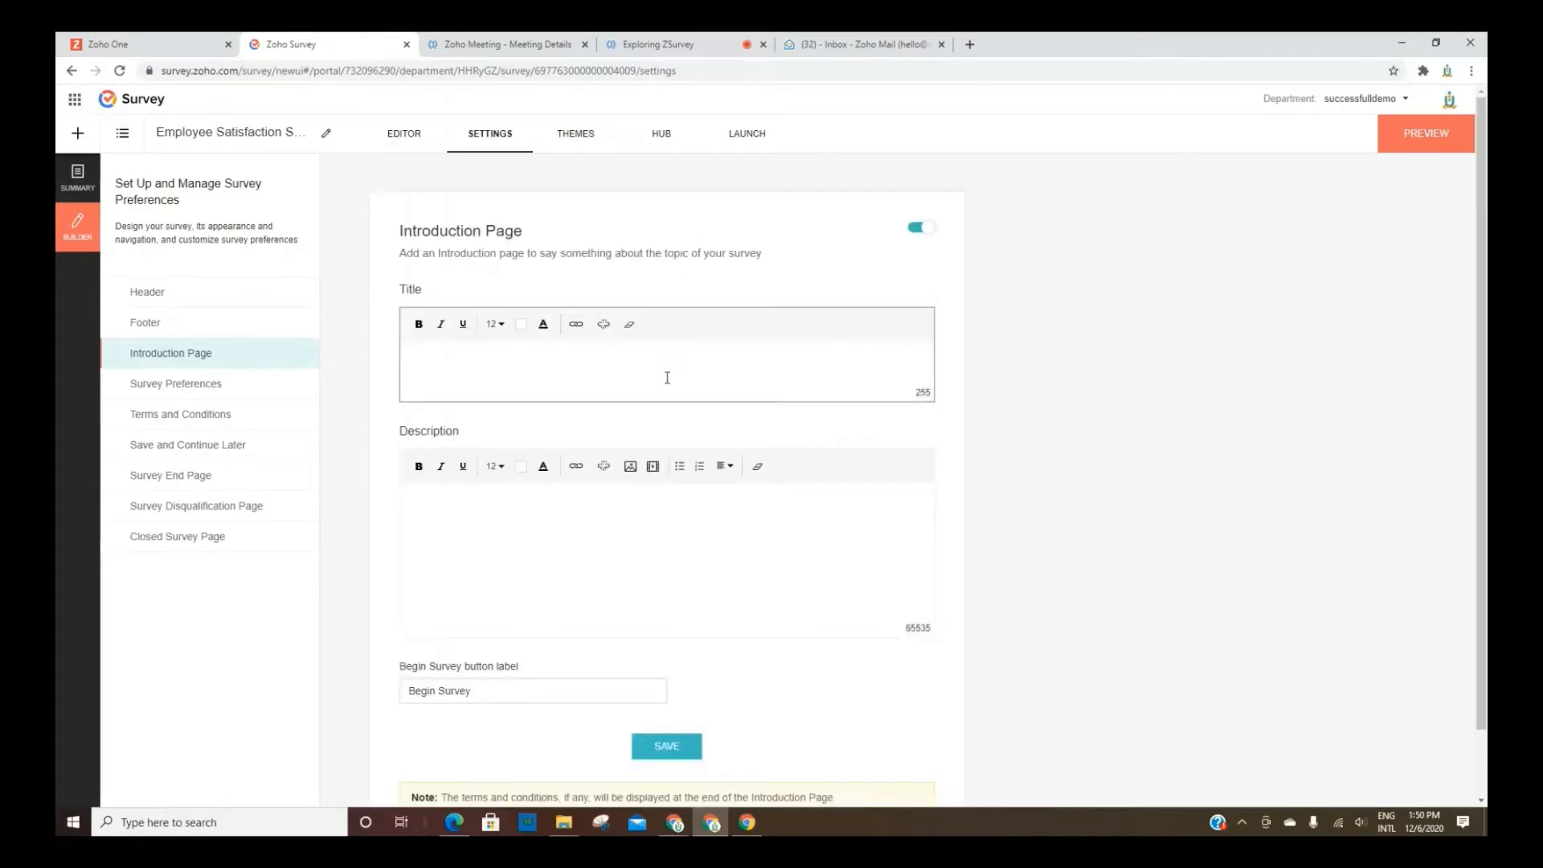
left_click(492, 563)
scroll(505, 545, "down", 1)
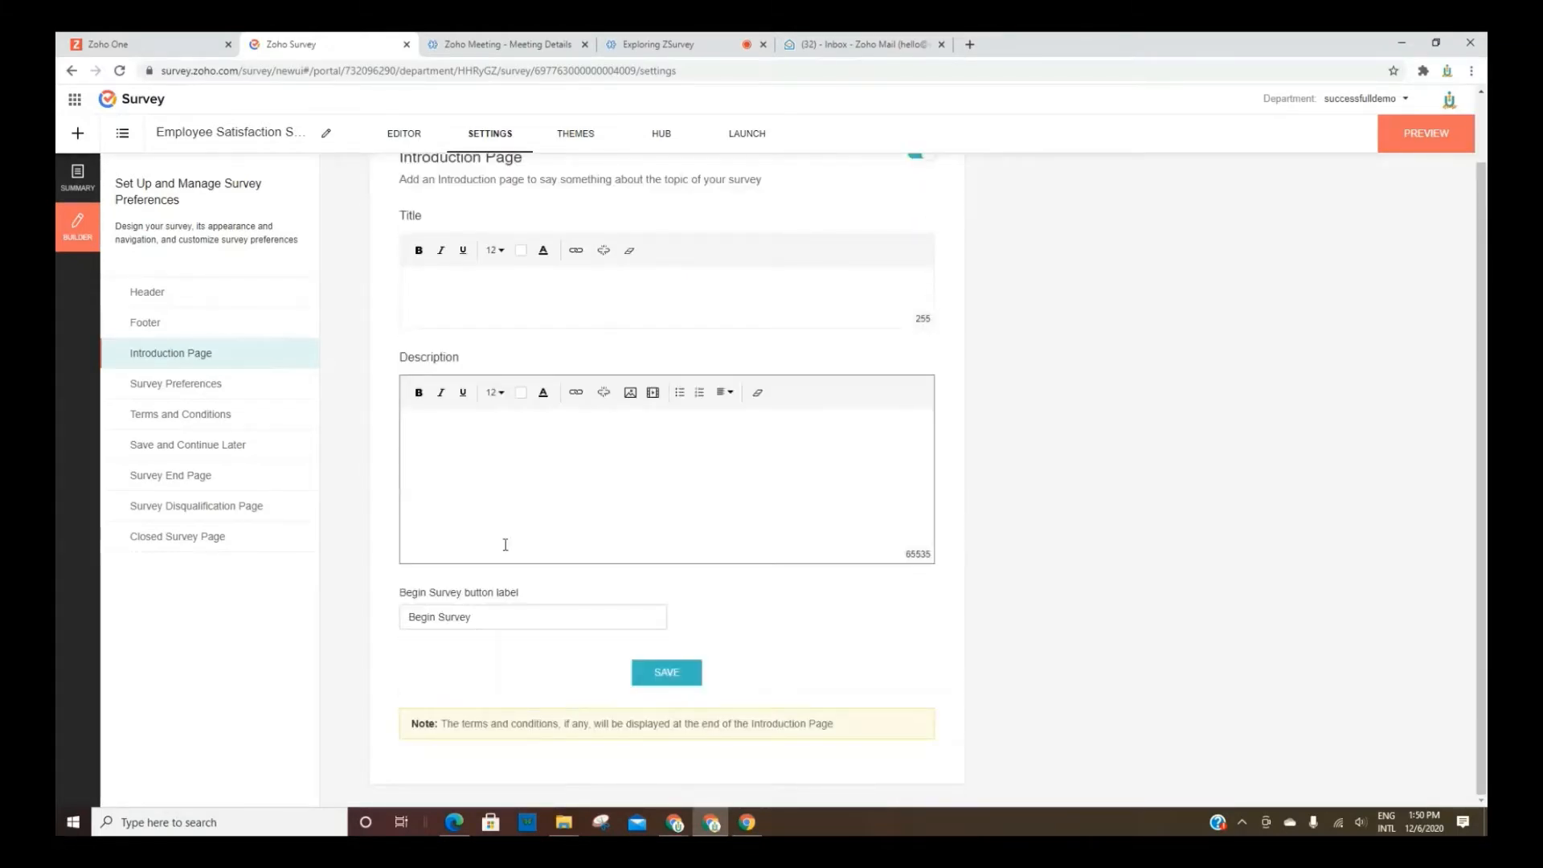
left_click(466, 614)
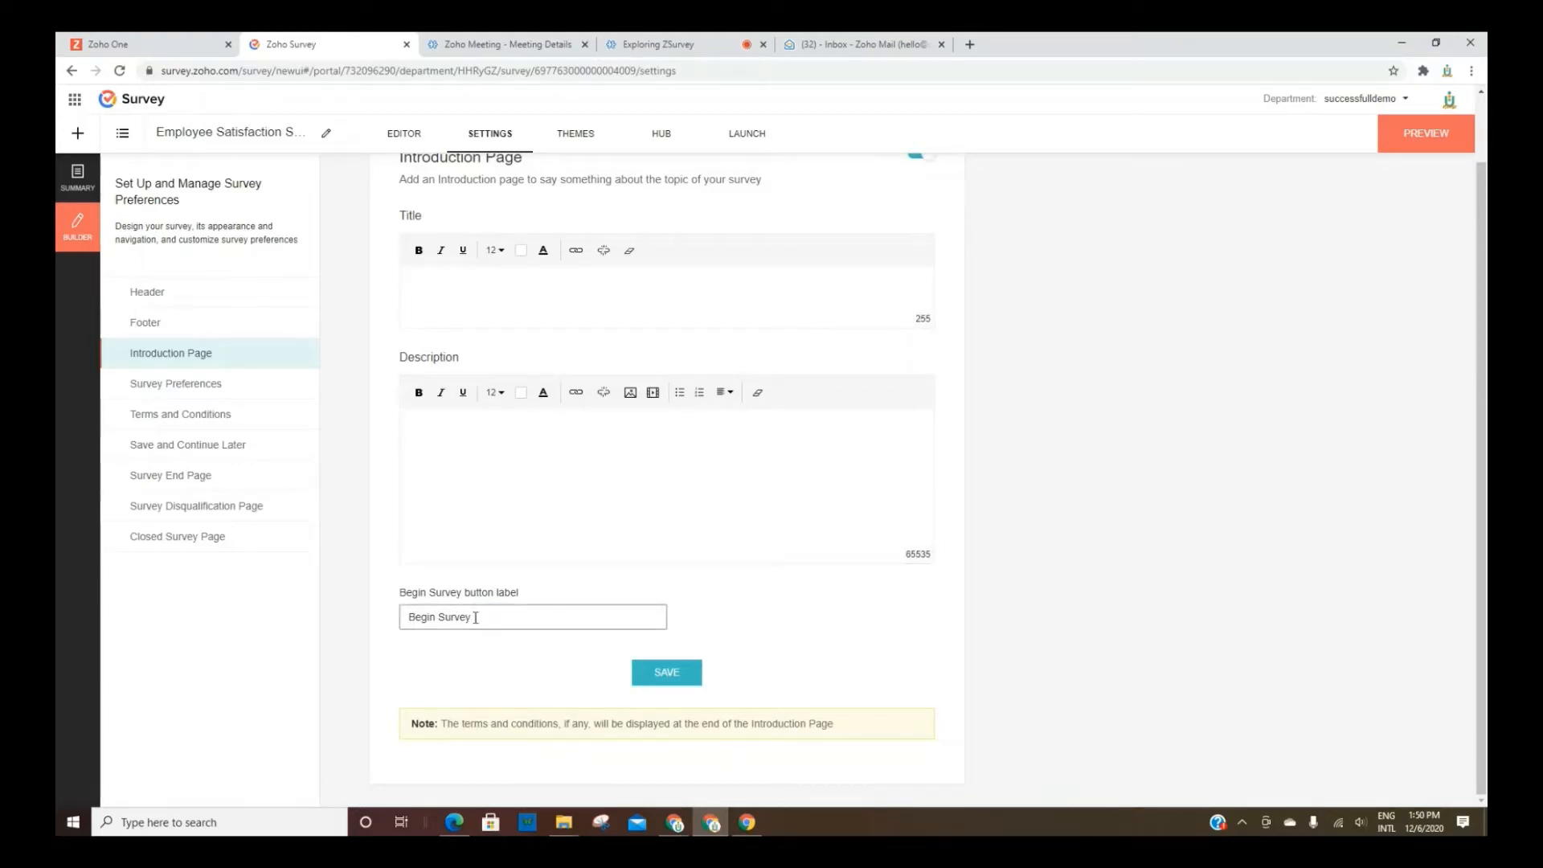
left_click_drag(492, 617, 384, 627)
scroll(594, 534, "up", 1)
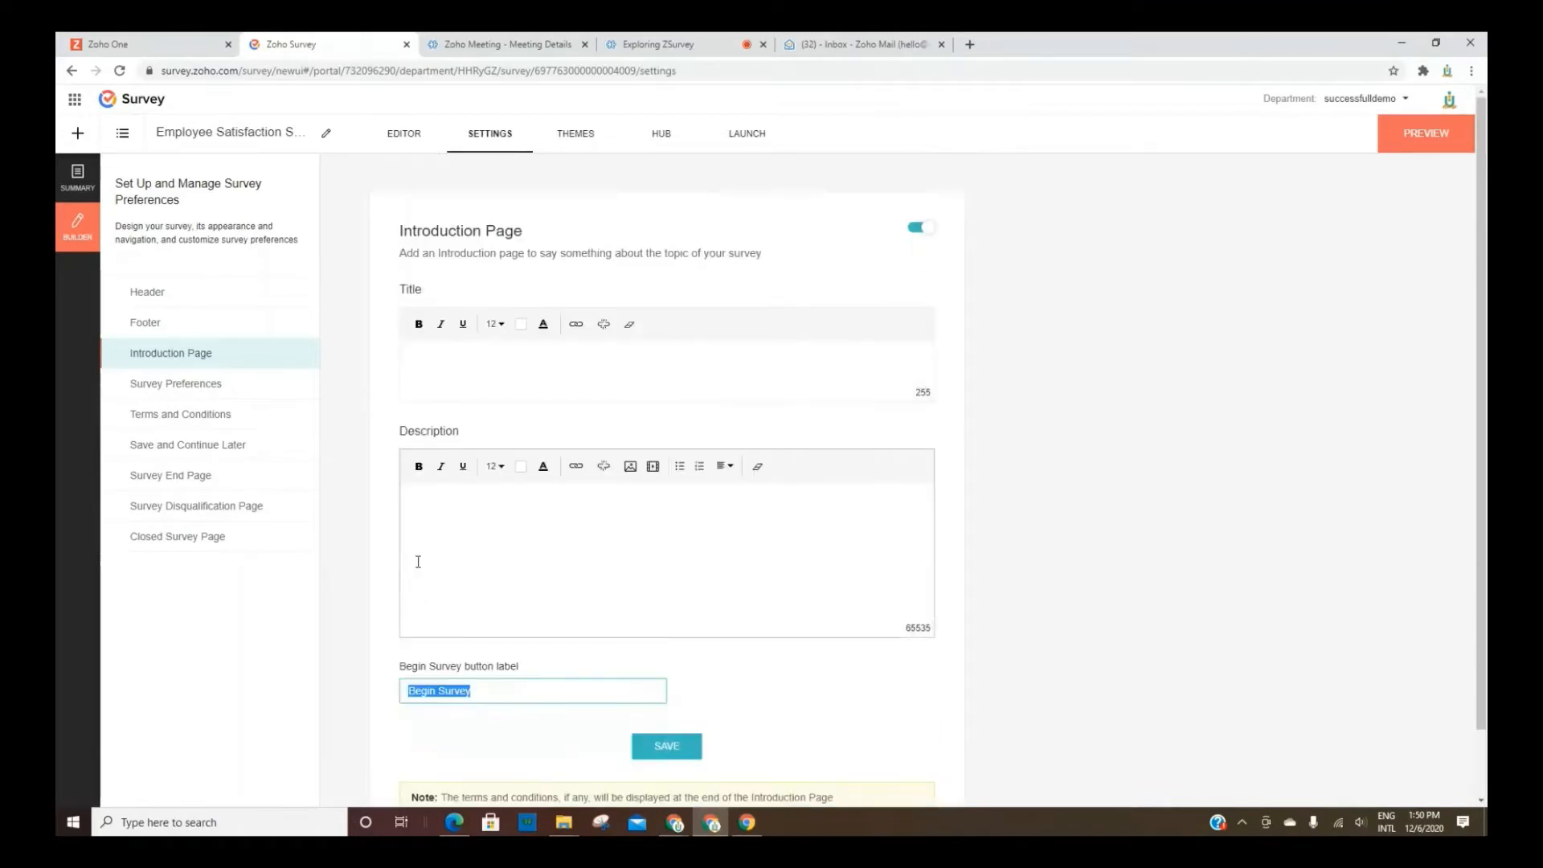
Select the page progress bar and question number display options in the survey preferences.
left_click(210, 387)
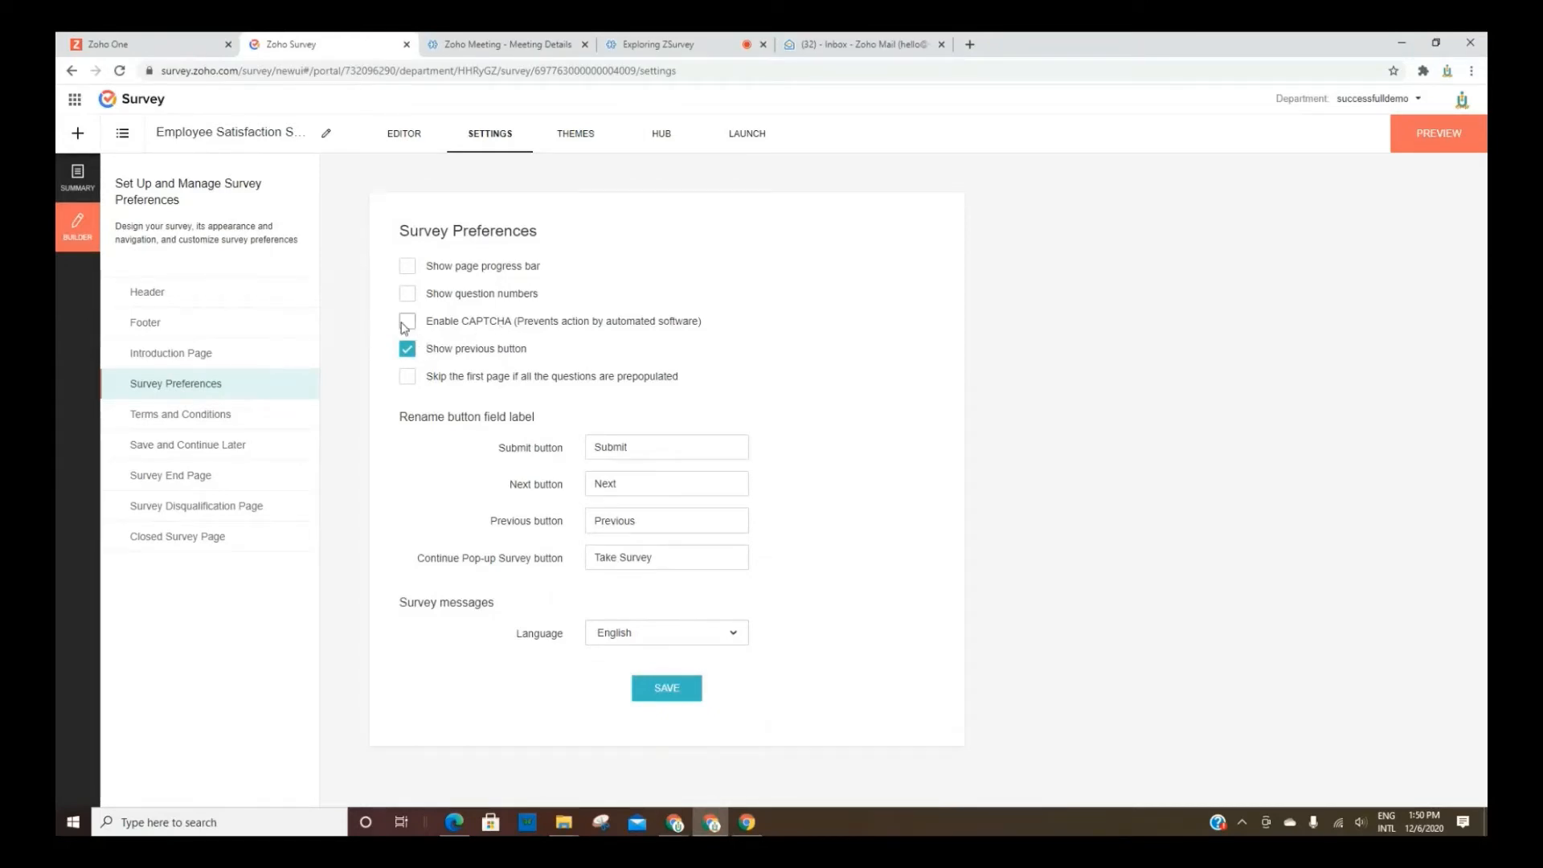
left_click(408, 267)
left_click(408, 293)
Review the settings for terms and conditions, saving and continuing later, and the survey end page.
left_click(203, 416)
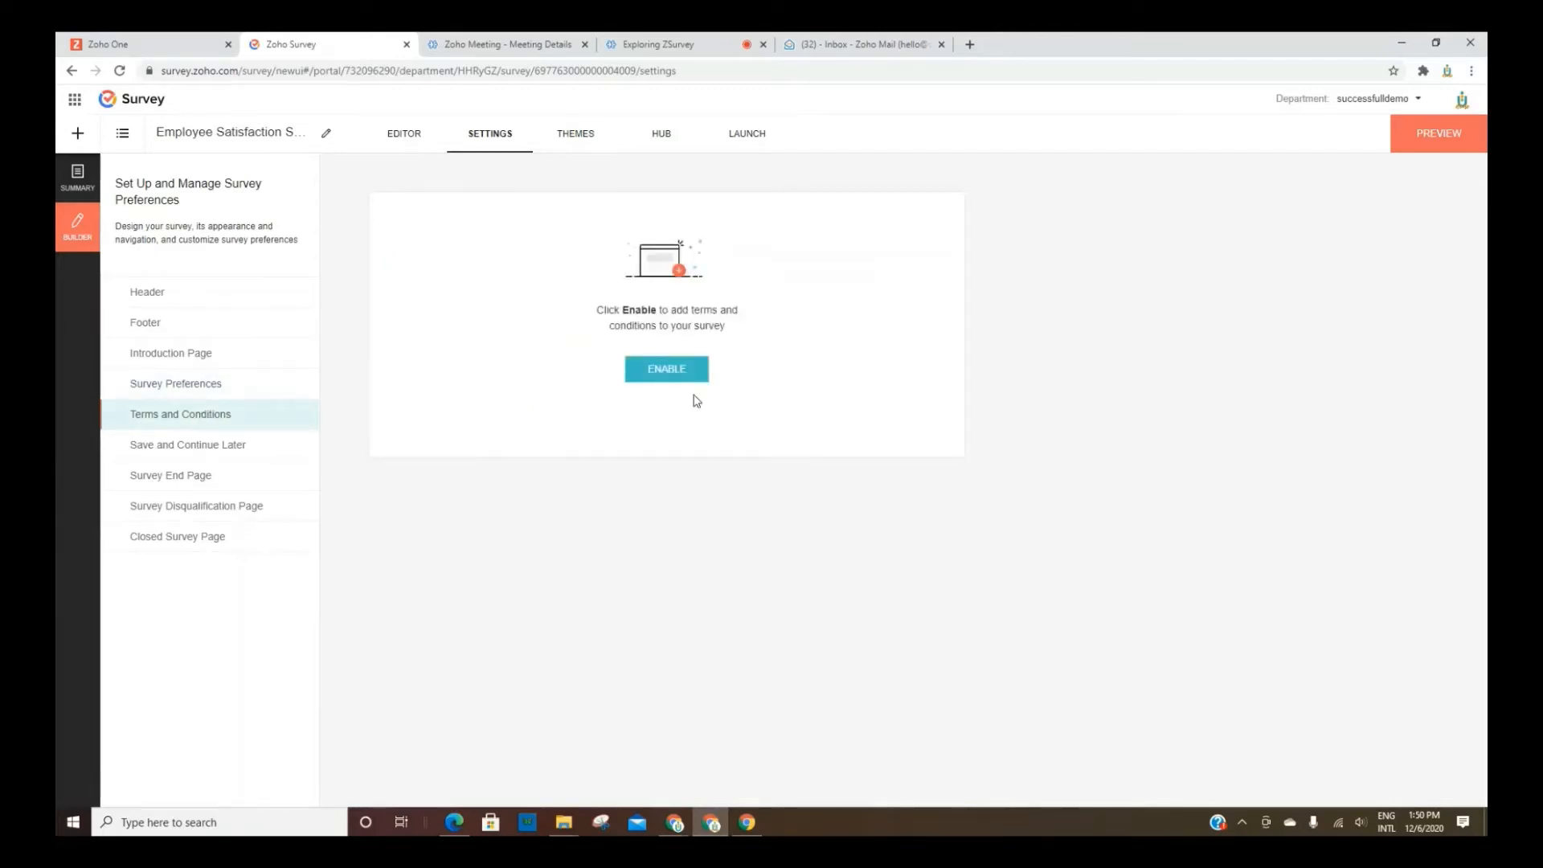
left_click(201, 446)
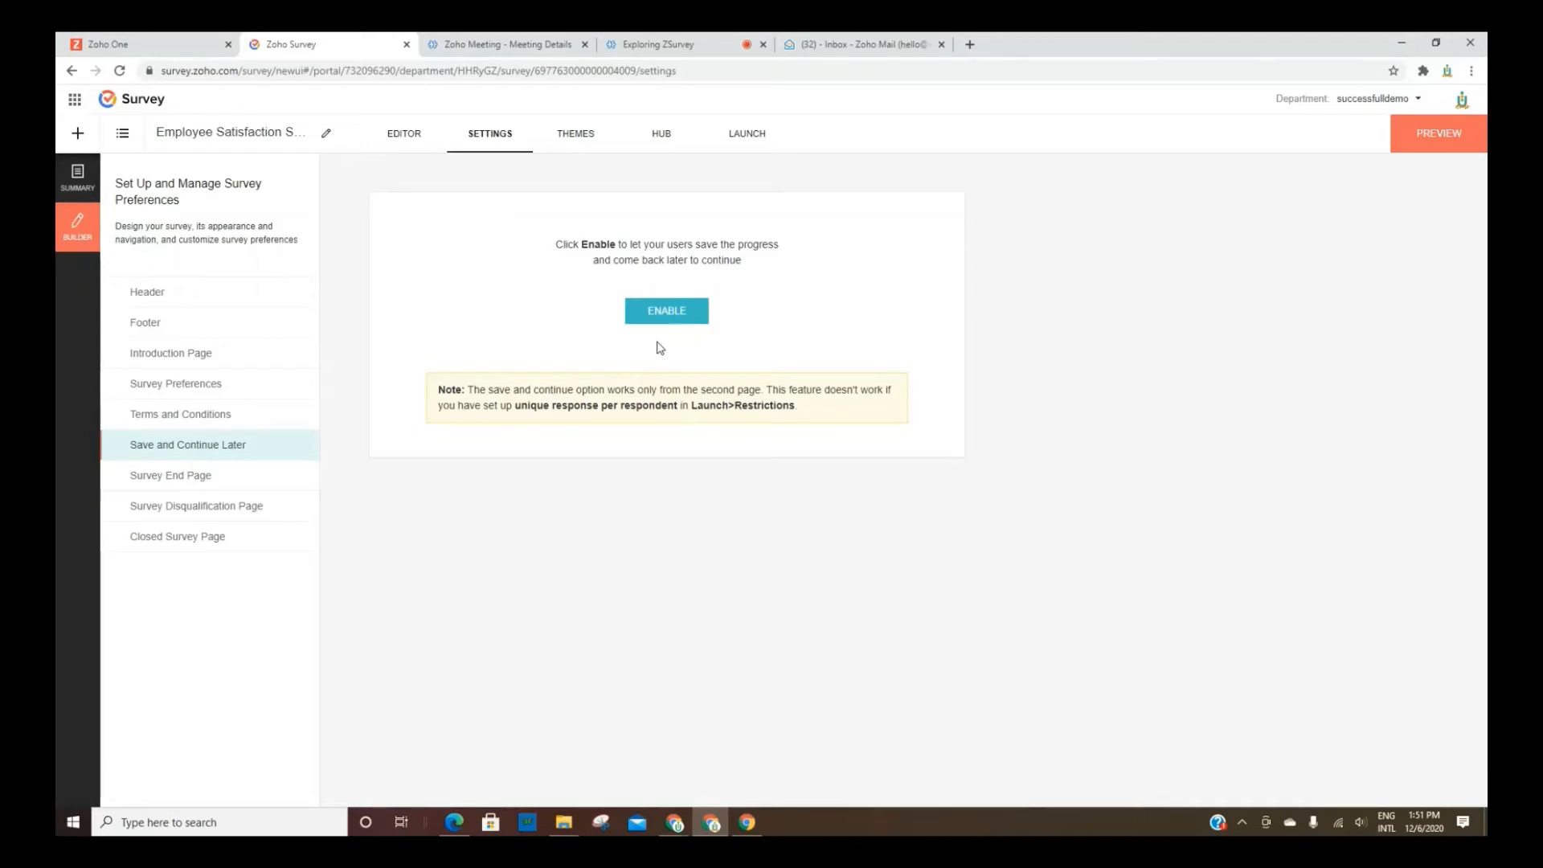
left_click(152, 477)
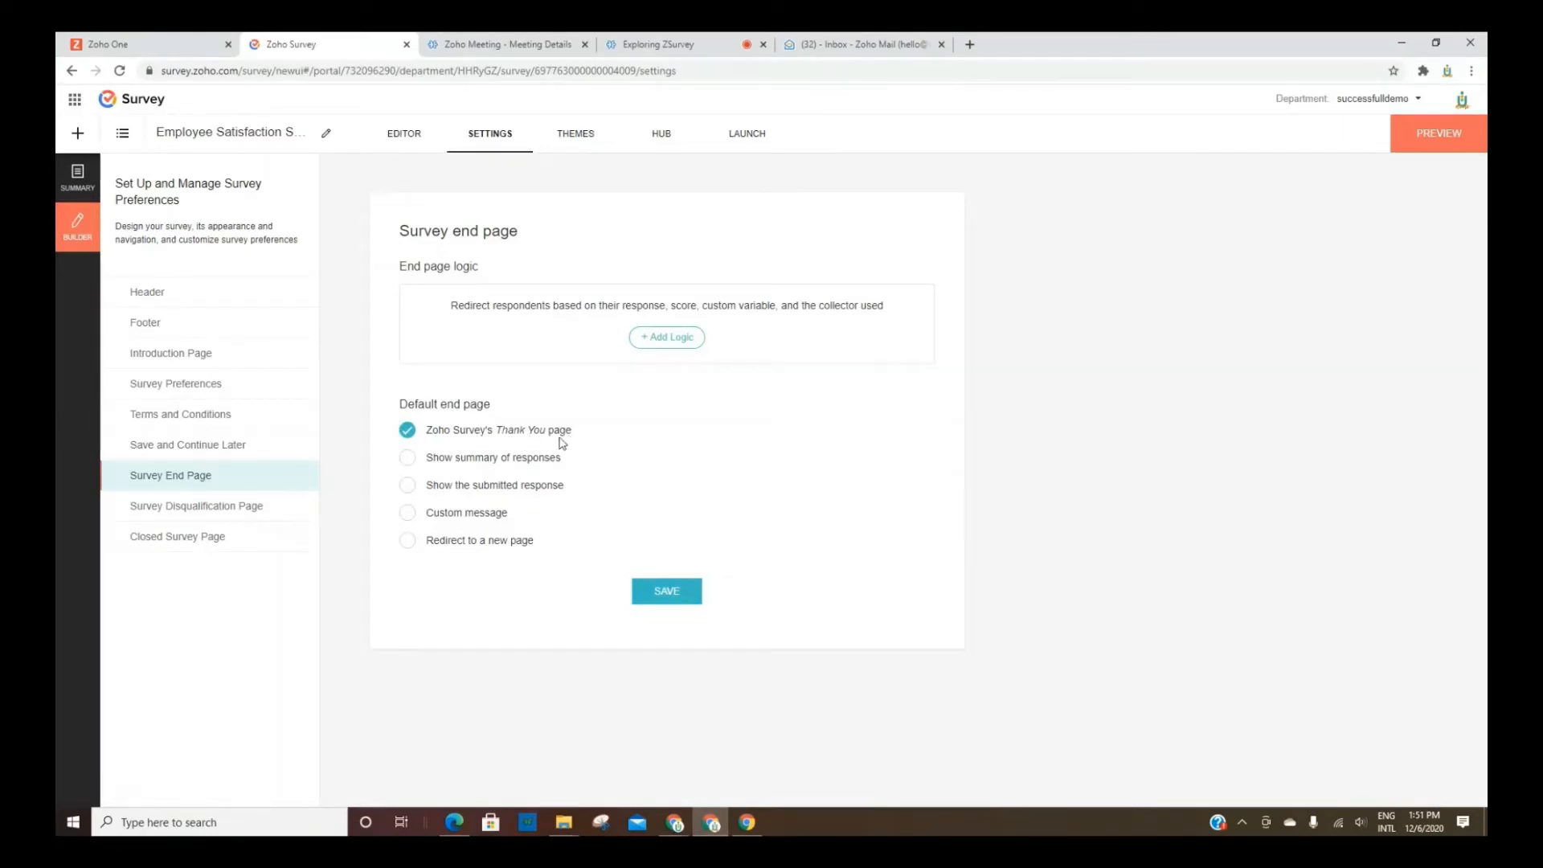
Look through the custom message, redirect and submitted-response end page options, then reselect Zoho Survey's Thank You page.
left_click(407, 513)
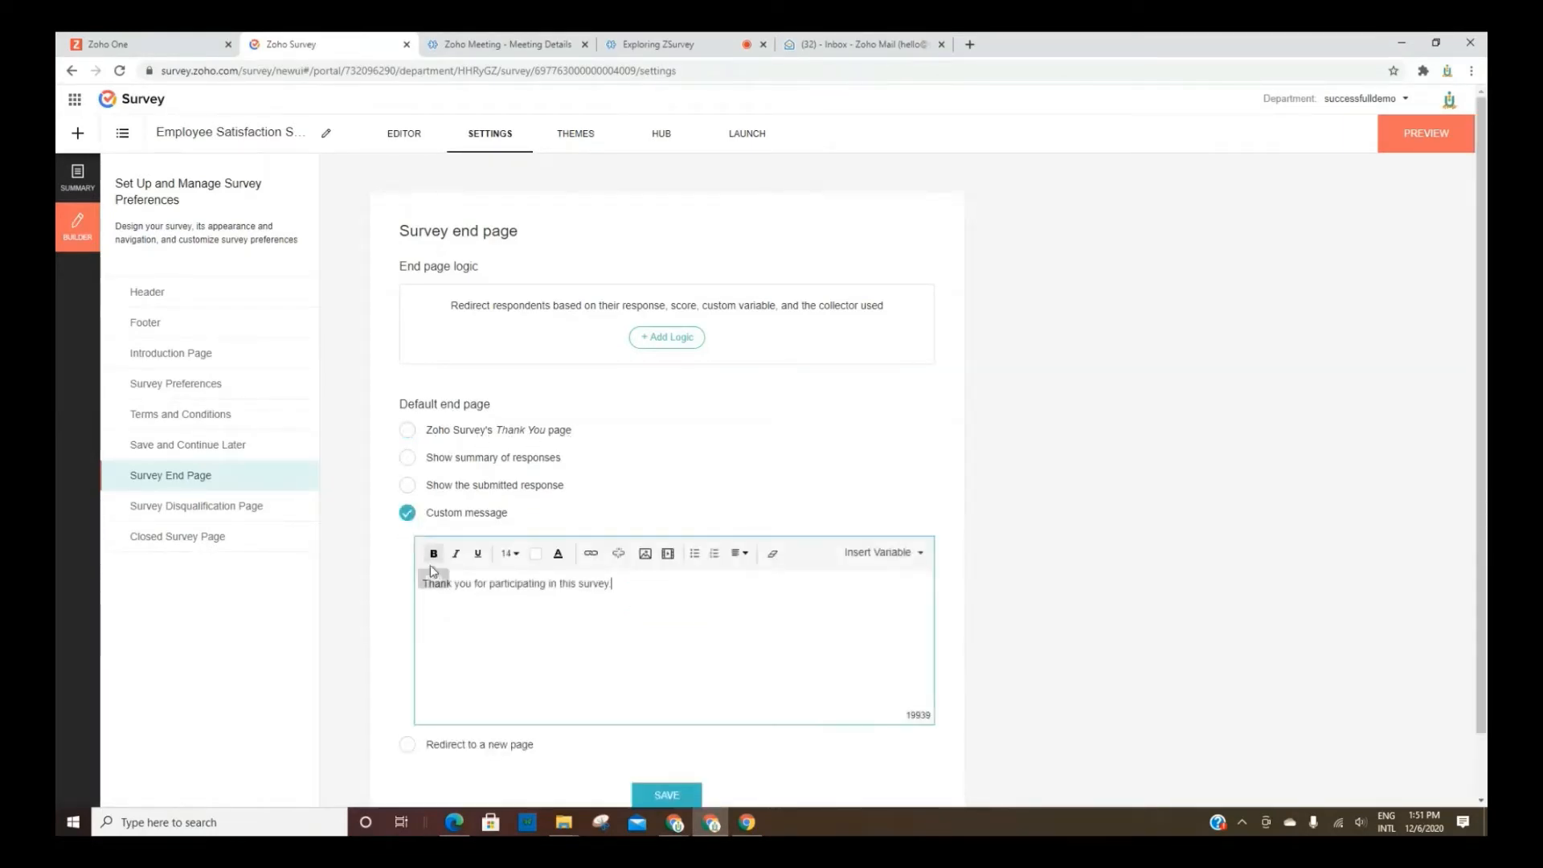
scroll(552, 477, "down", 1)
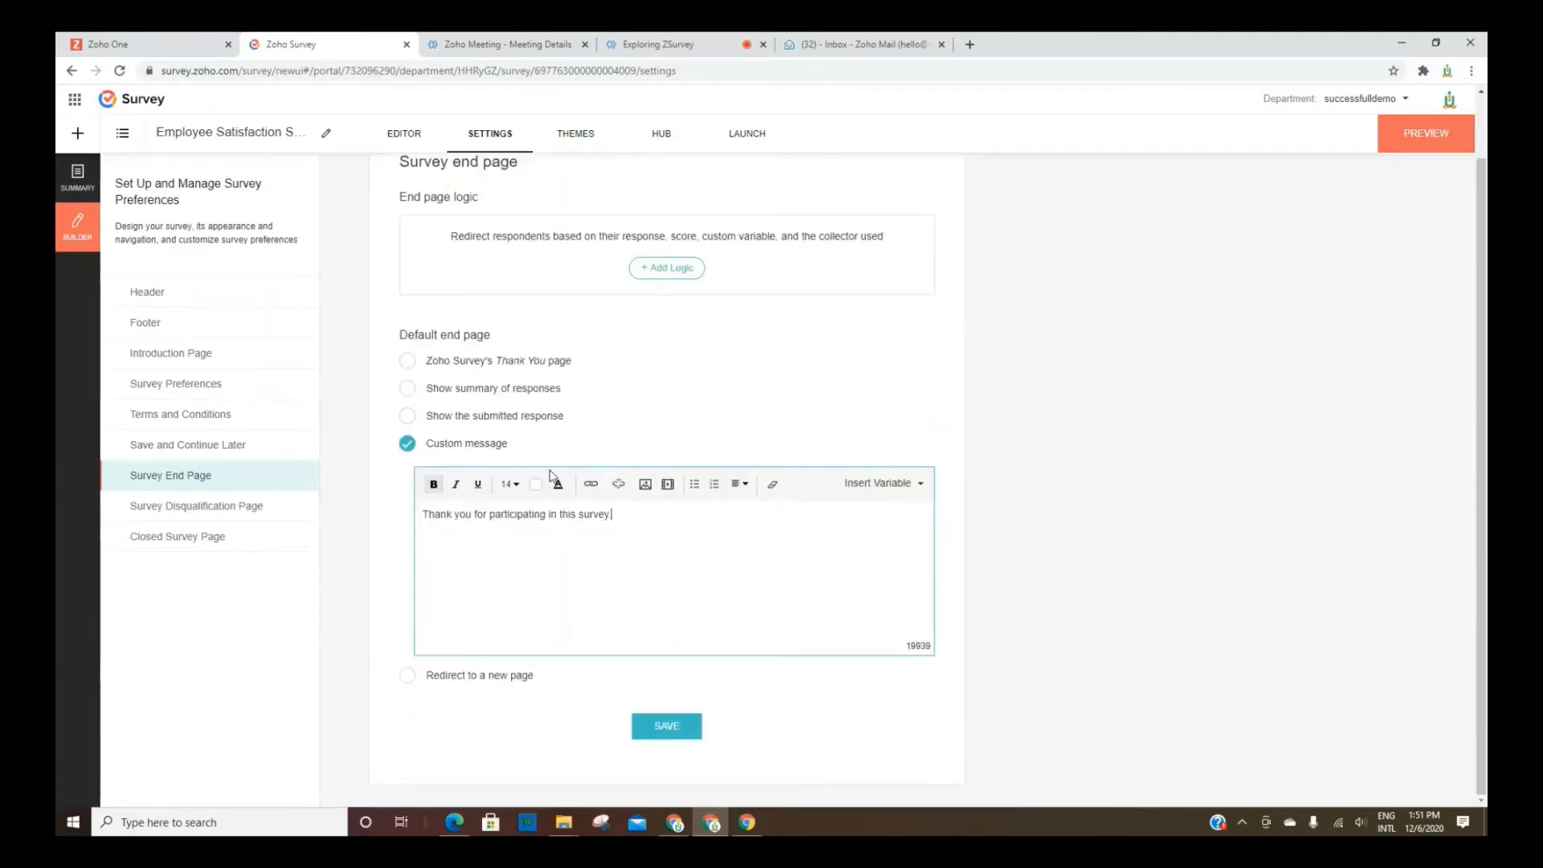
left_click(413, 682)
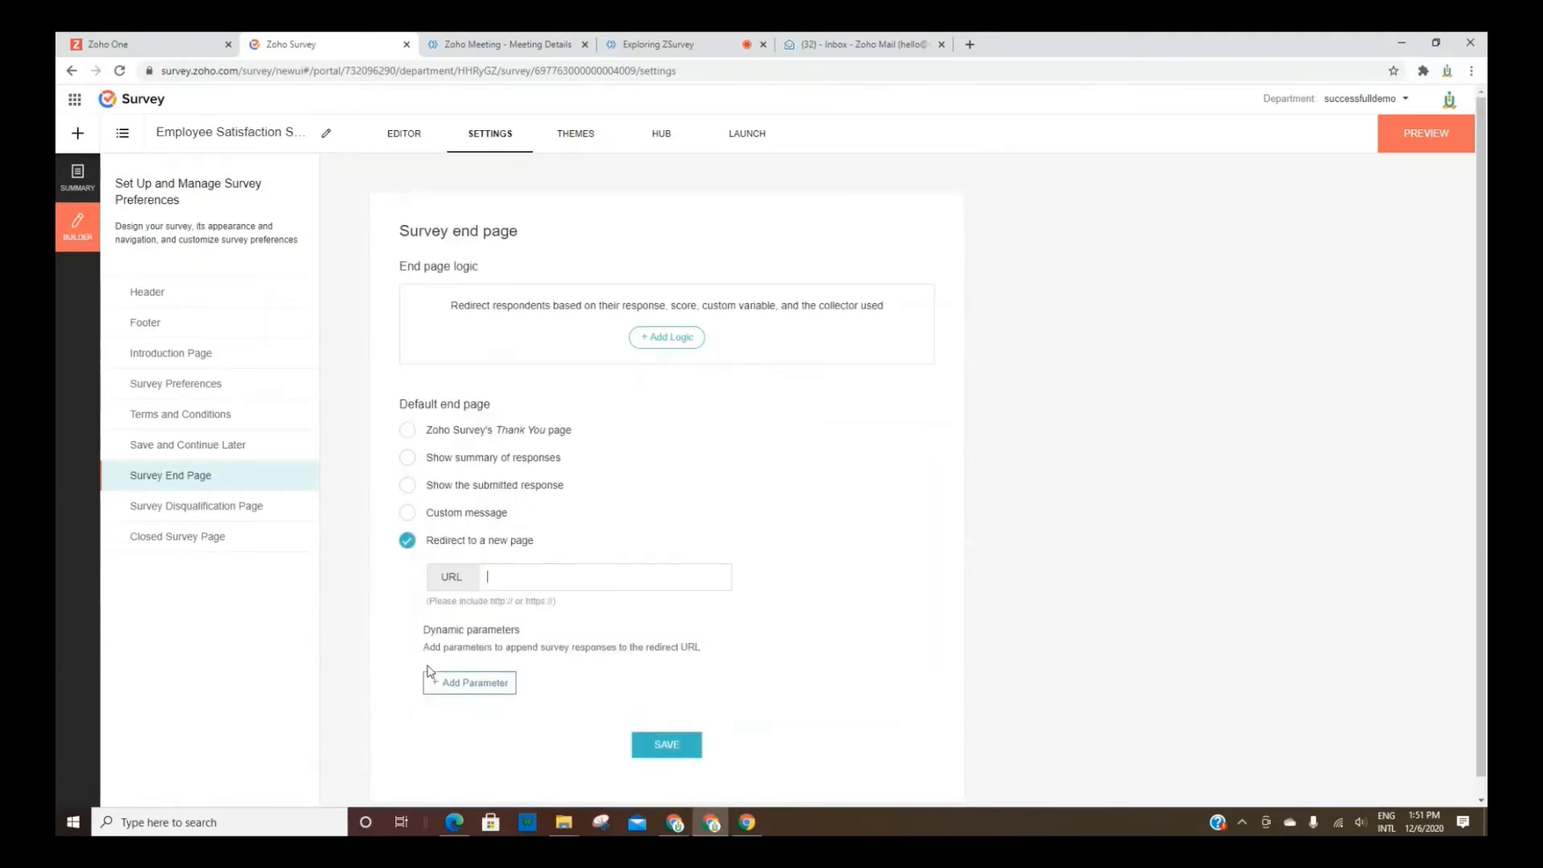
left_click(408, 486)
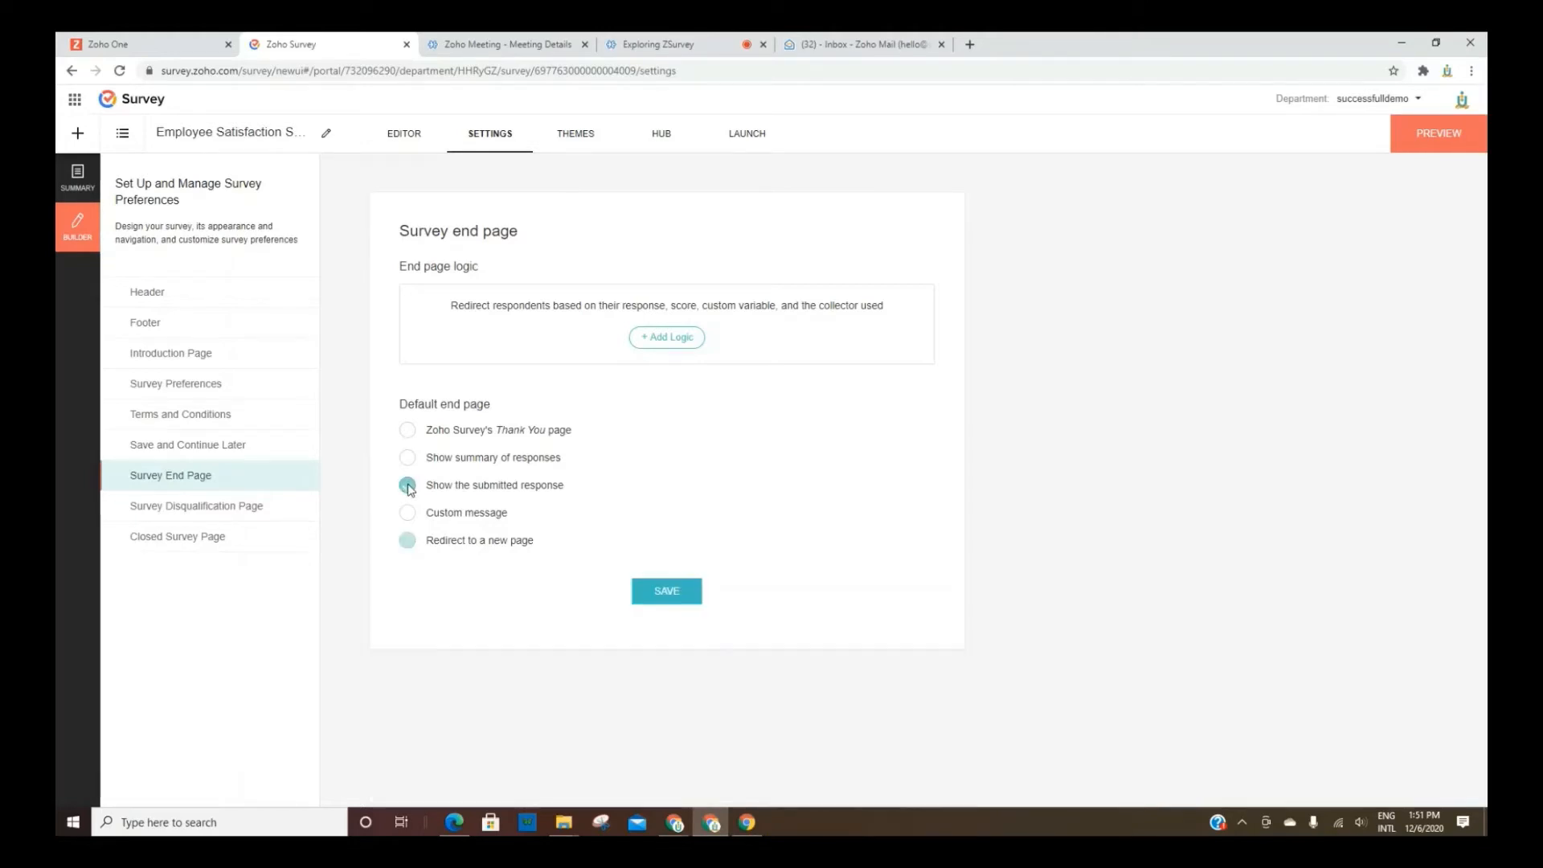
left_click(412, 432)
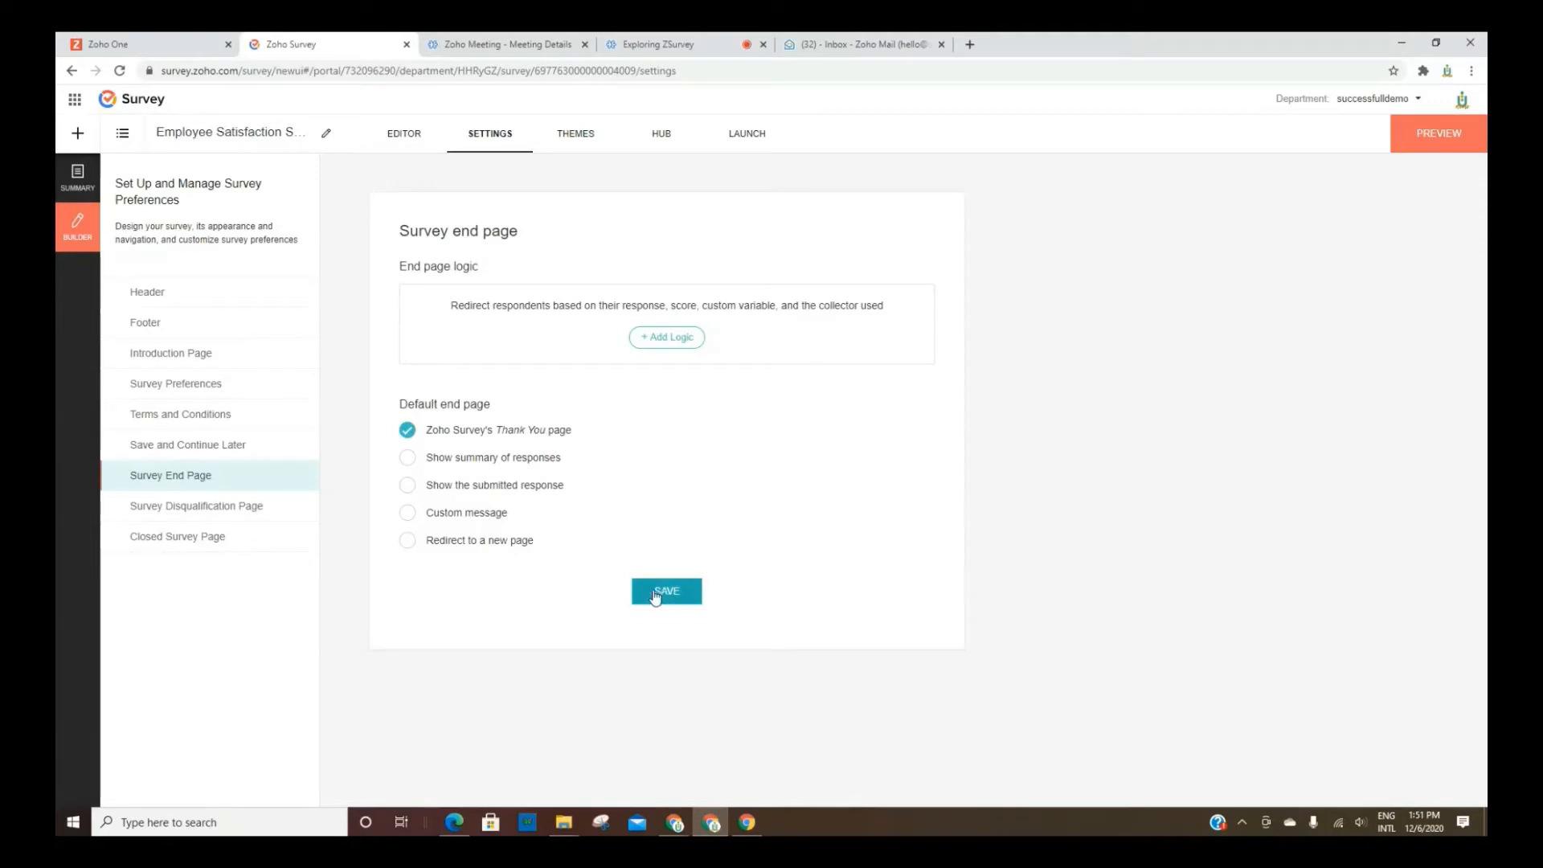
Review the default messages of the survey disqualification page and the closed survey page.
left_click(185, 506)
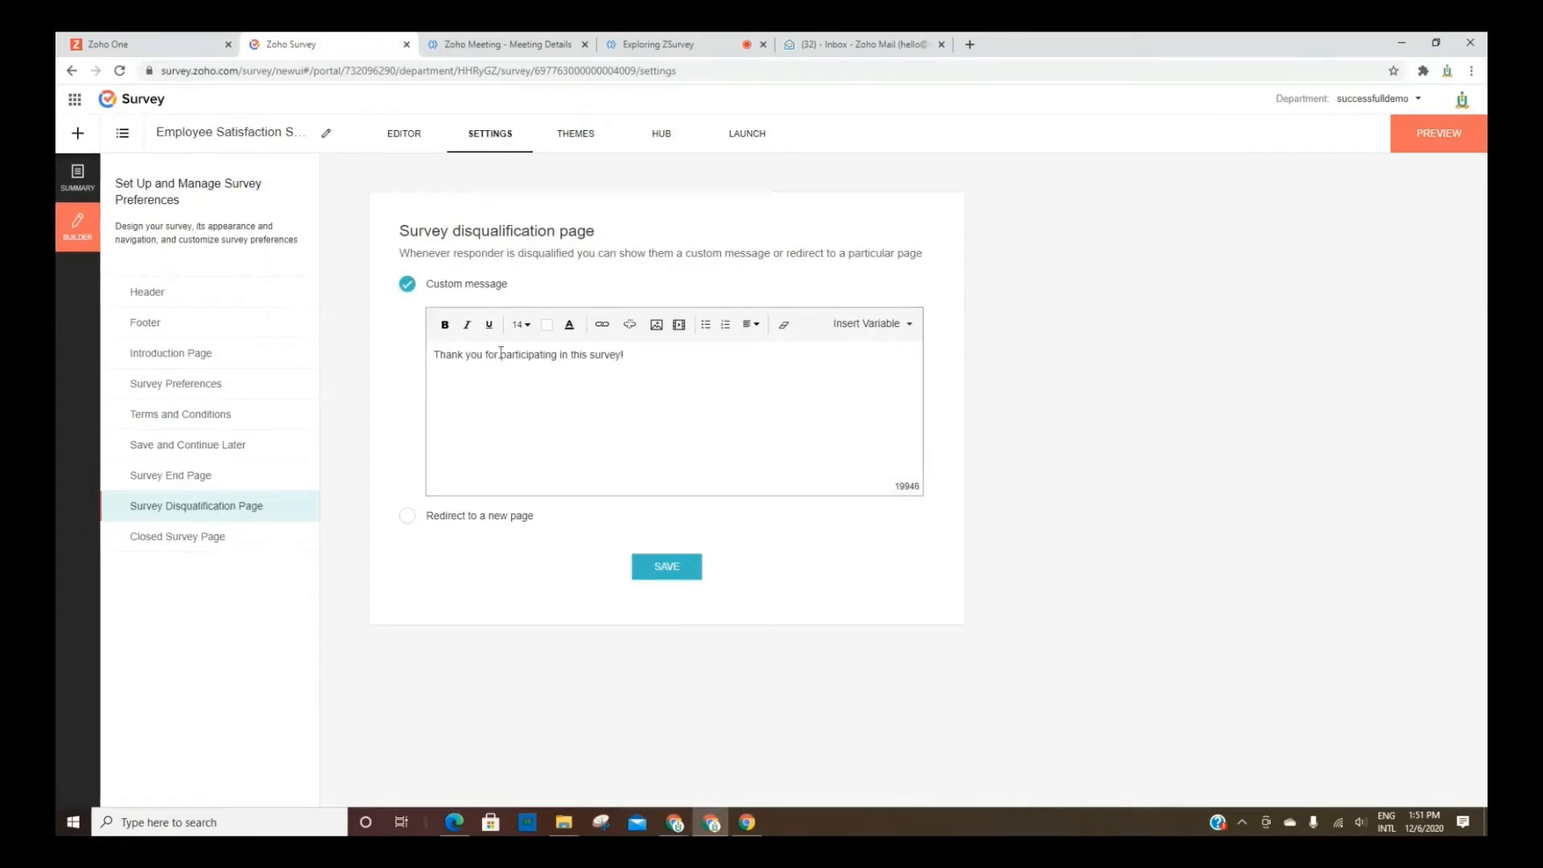
left_click_drag(661, 354, 338, 355)
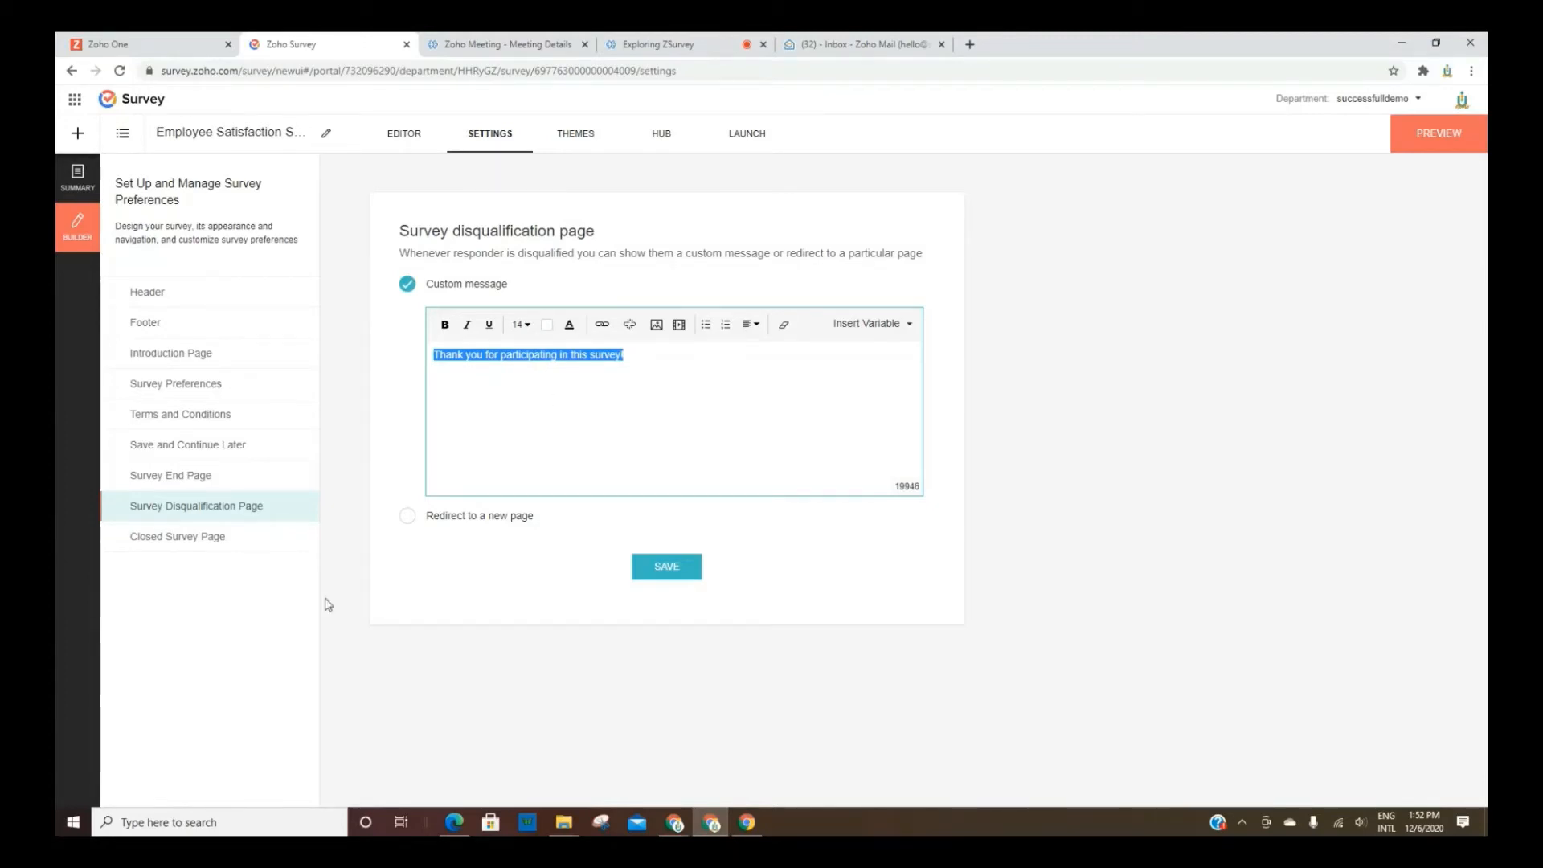
left_click(238, 539)
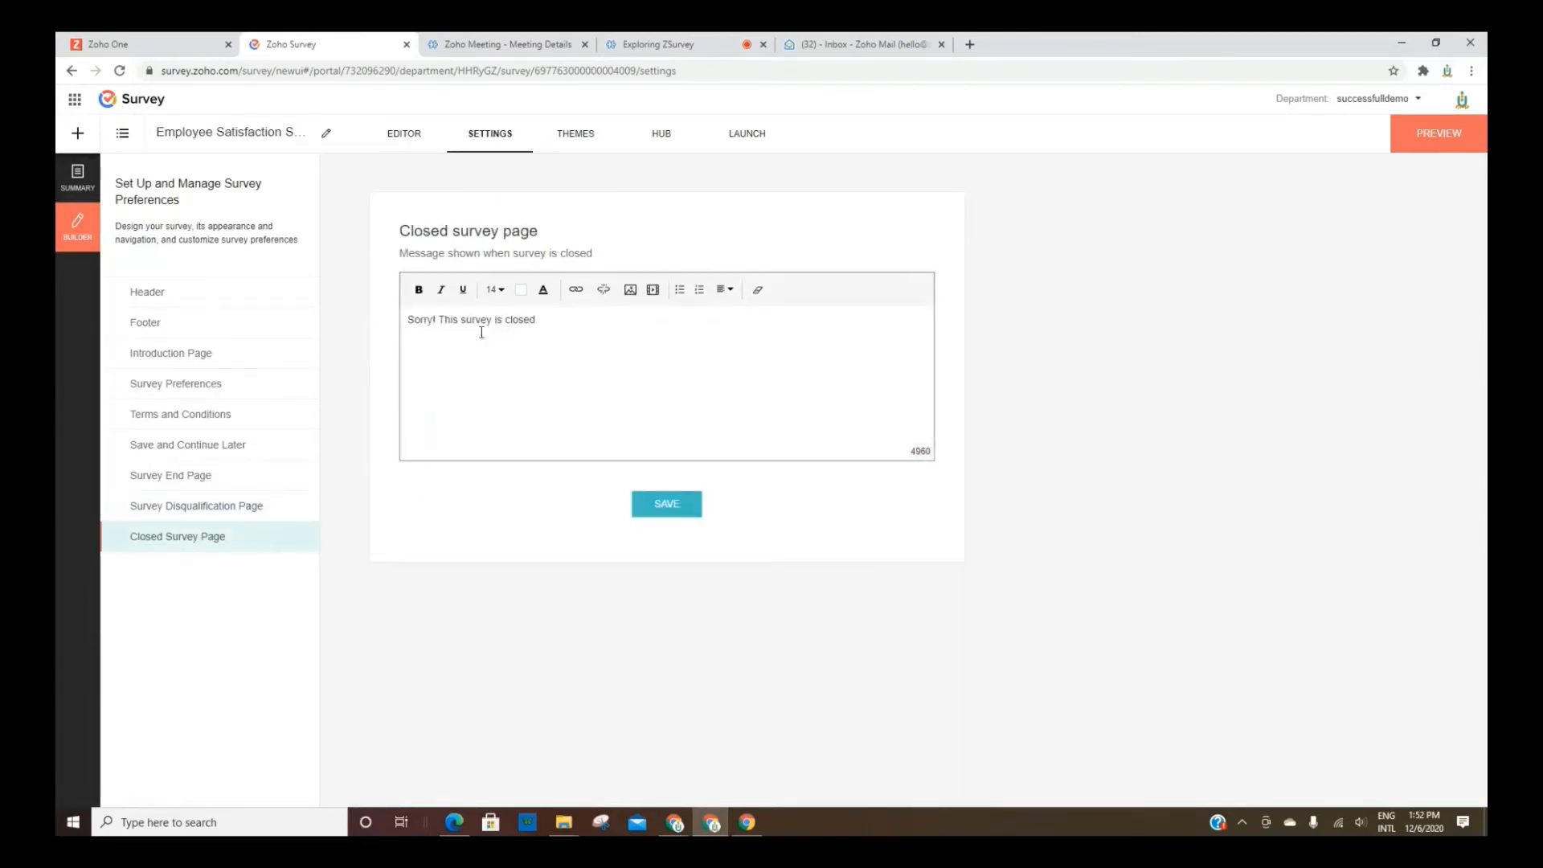
triple_click(509, 320)
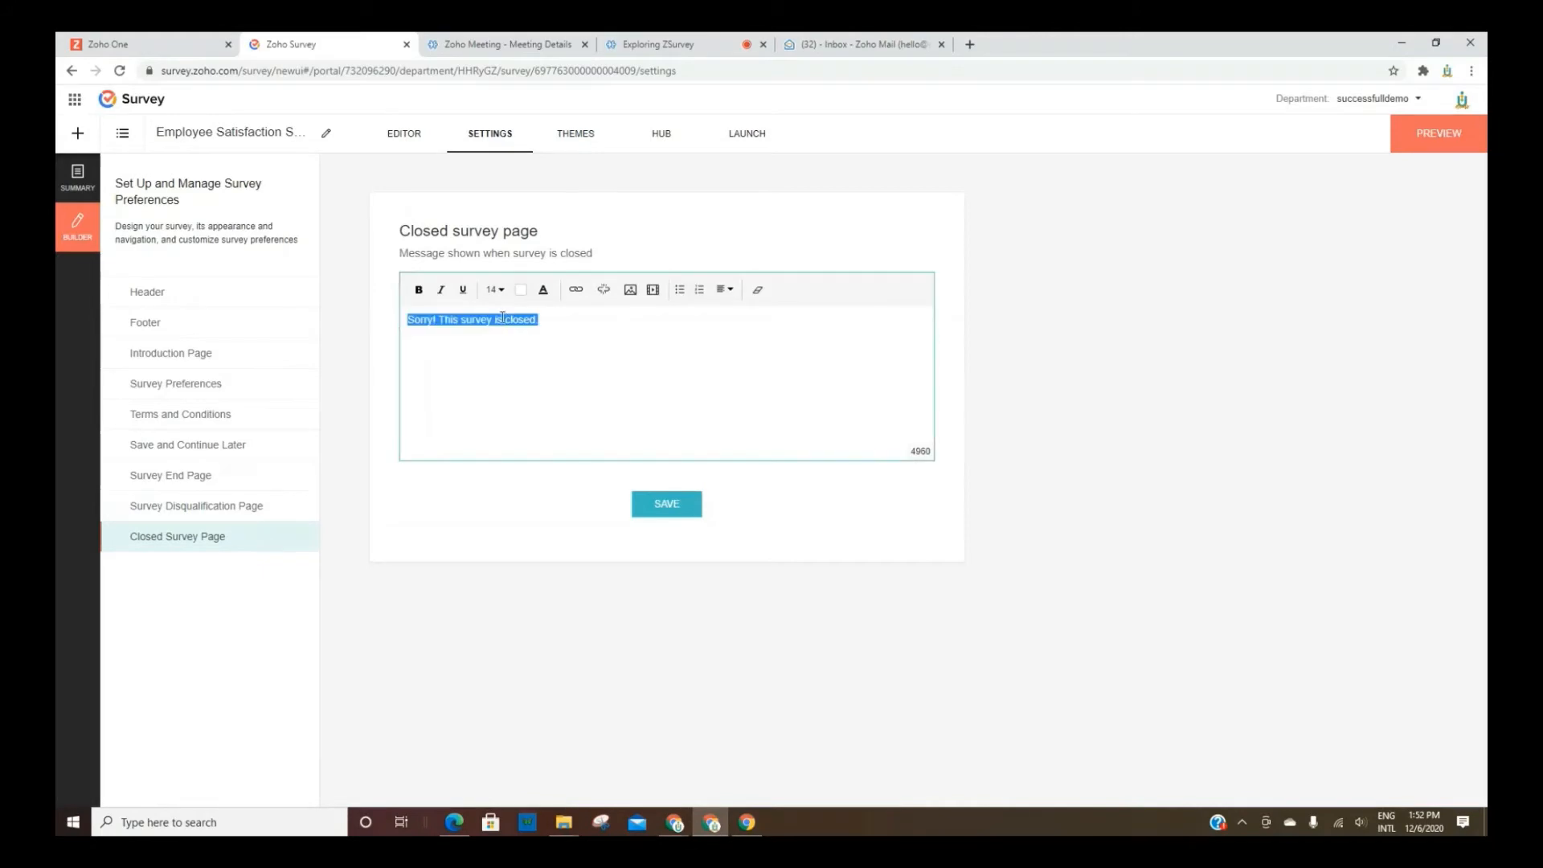
Browse the customizable survey themes and apply the Plain theme to the survey.
left_click(575, 143)
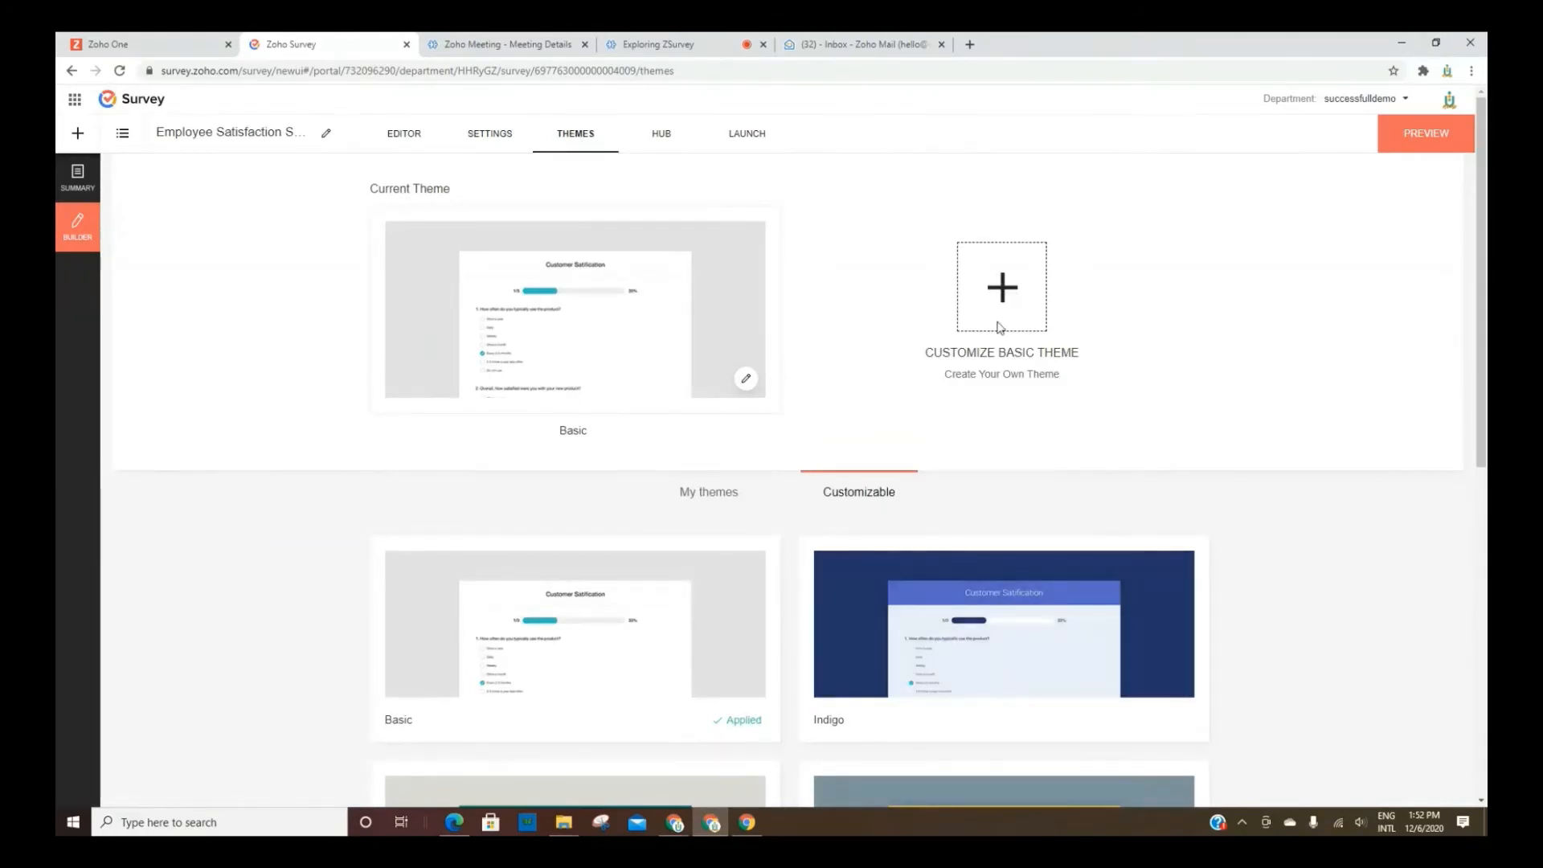
scroll(928, 519, "down", 5)
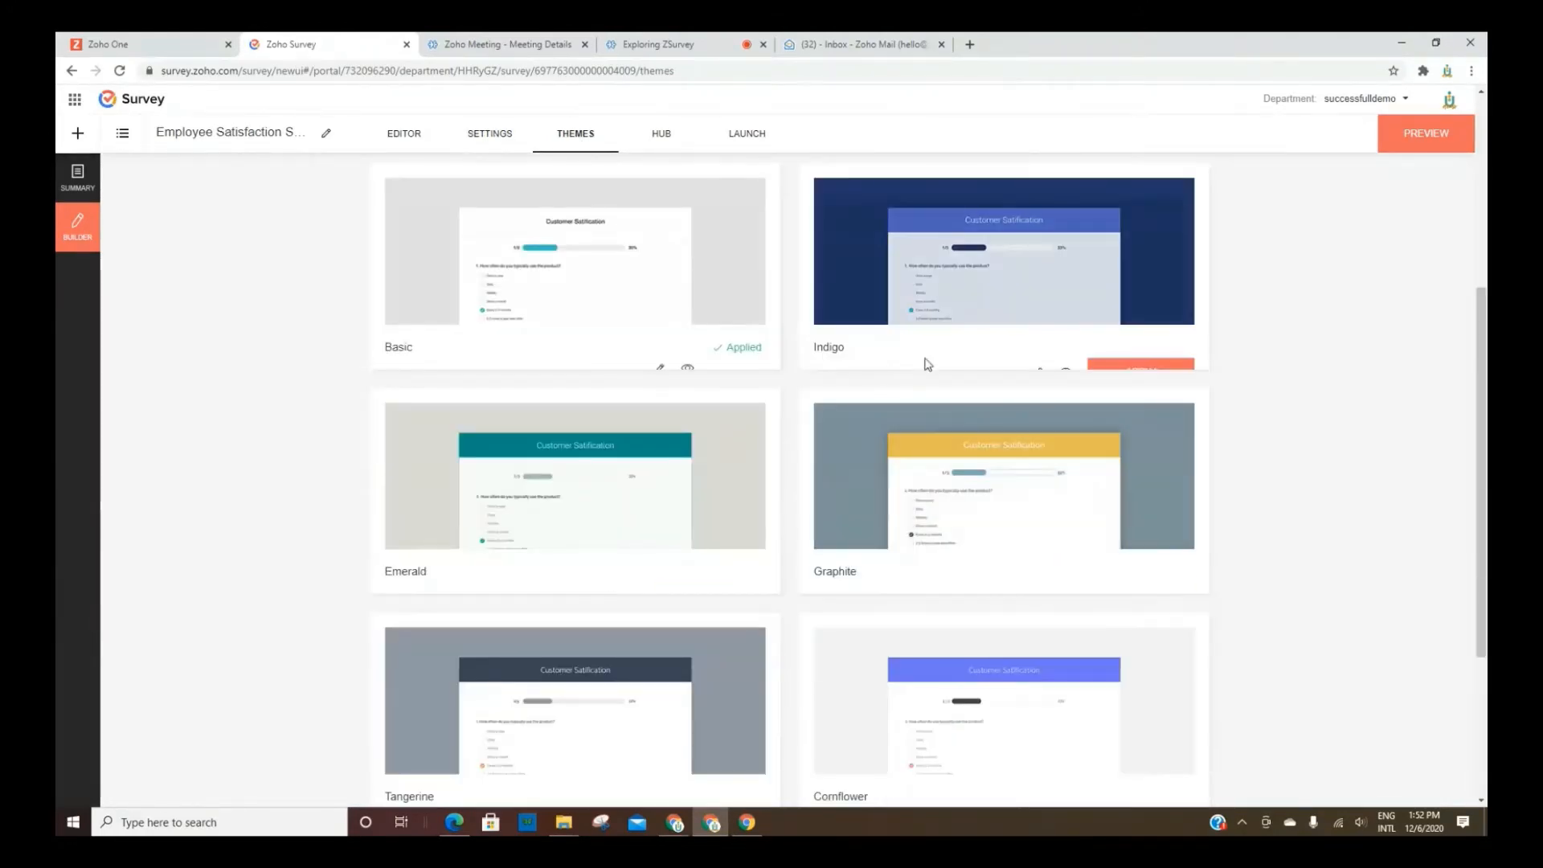
scroll(854, 467, "down", 3)
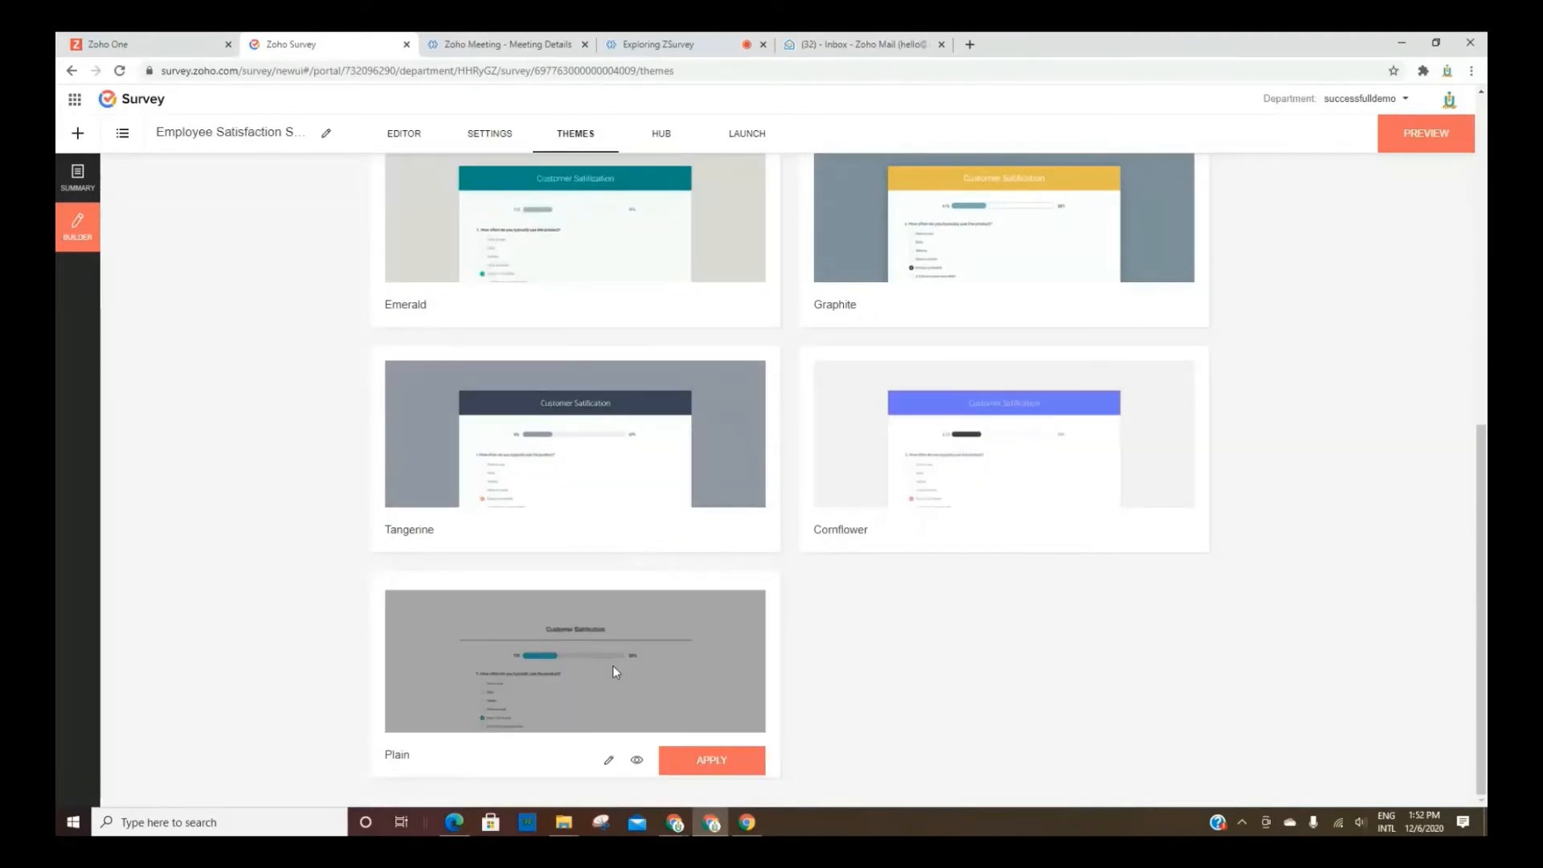
left_click(699, 764)
scroll(851, 481, "up", 5)
scroll(851, 479, "up", 2)
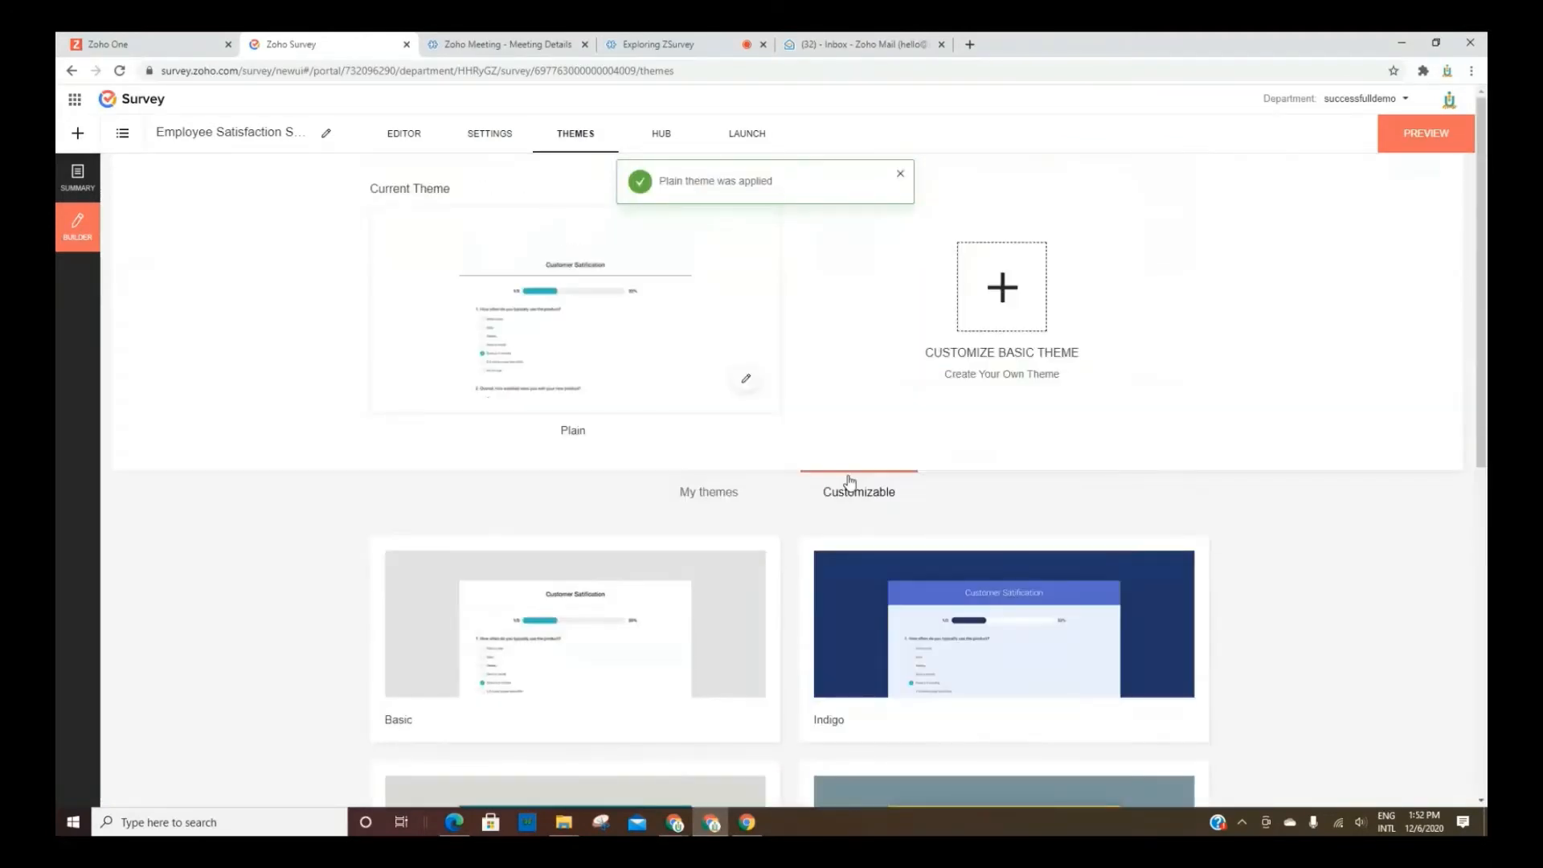
Review the survey's available app integrations, response triggers and traffic tracking services.
left_click(662, 135)
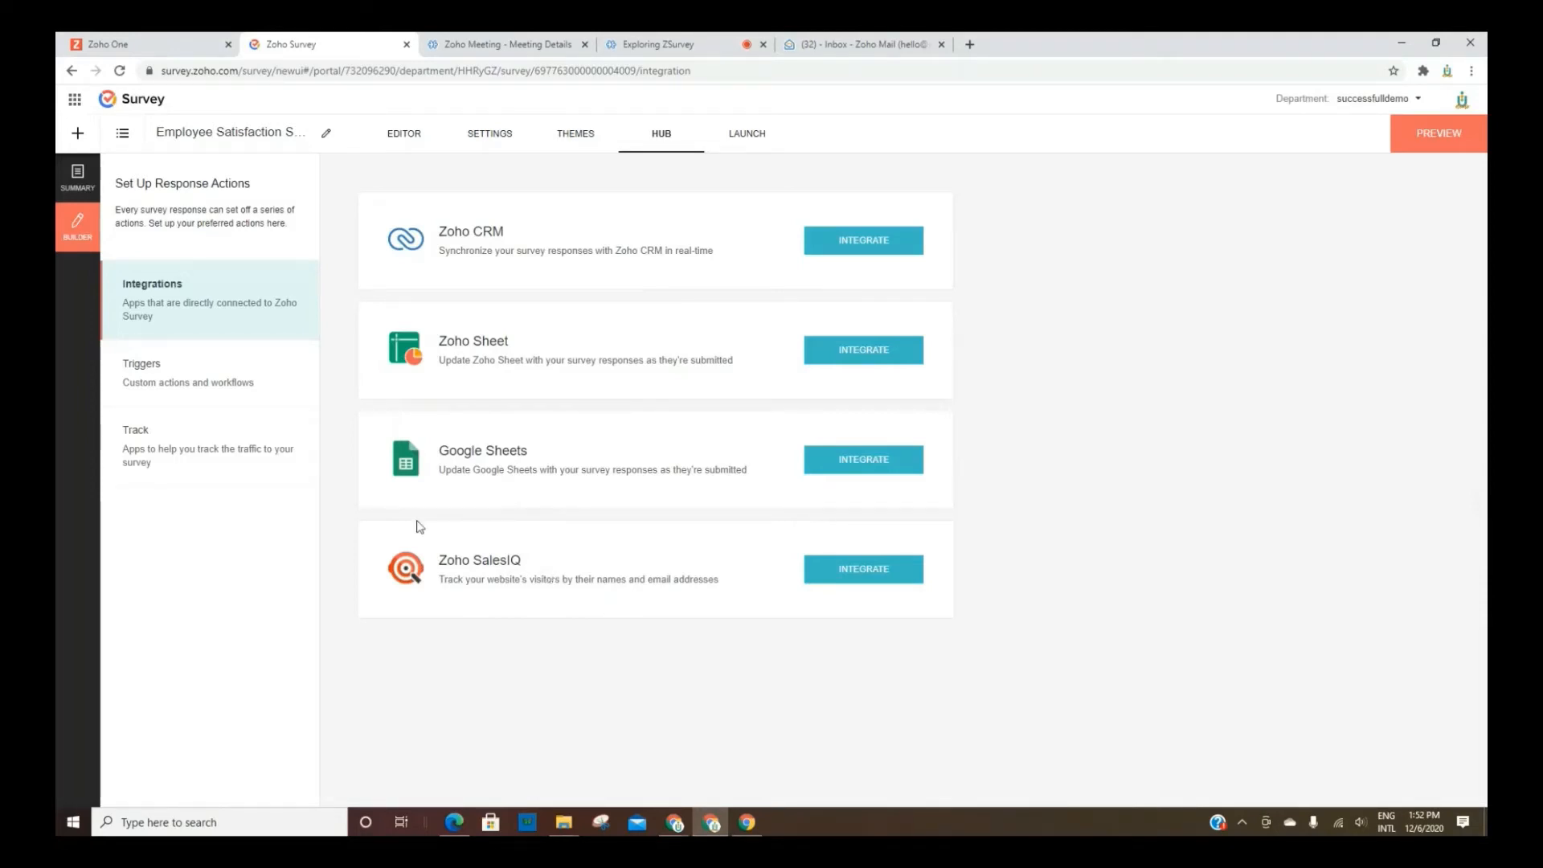
left_click(185, 368)
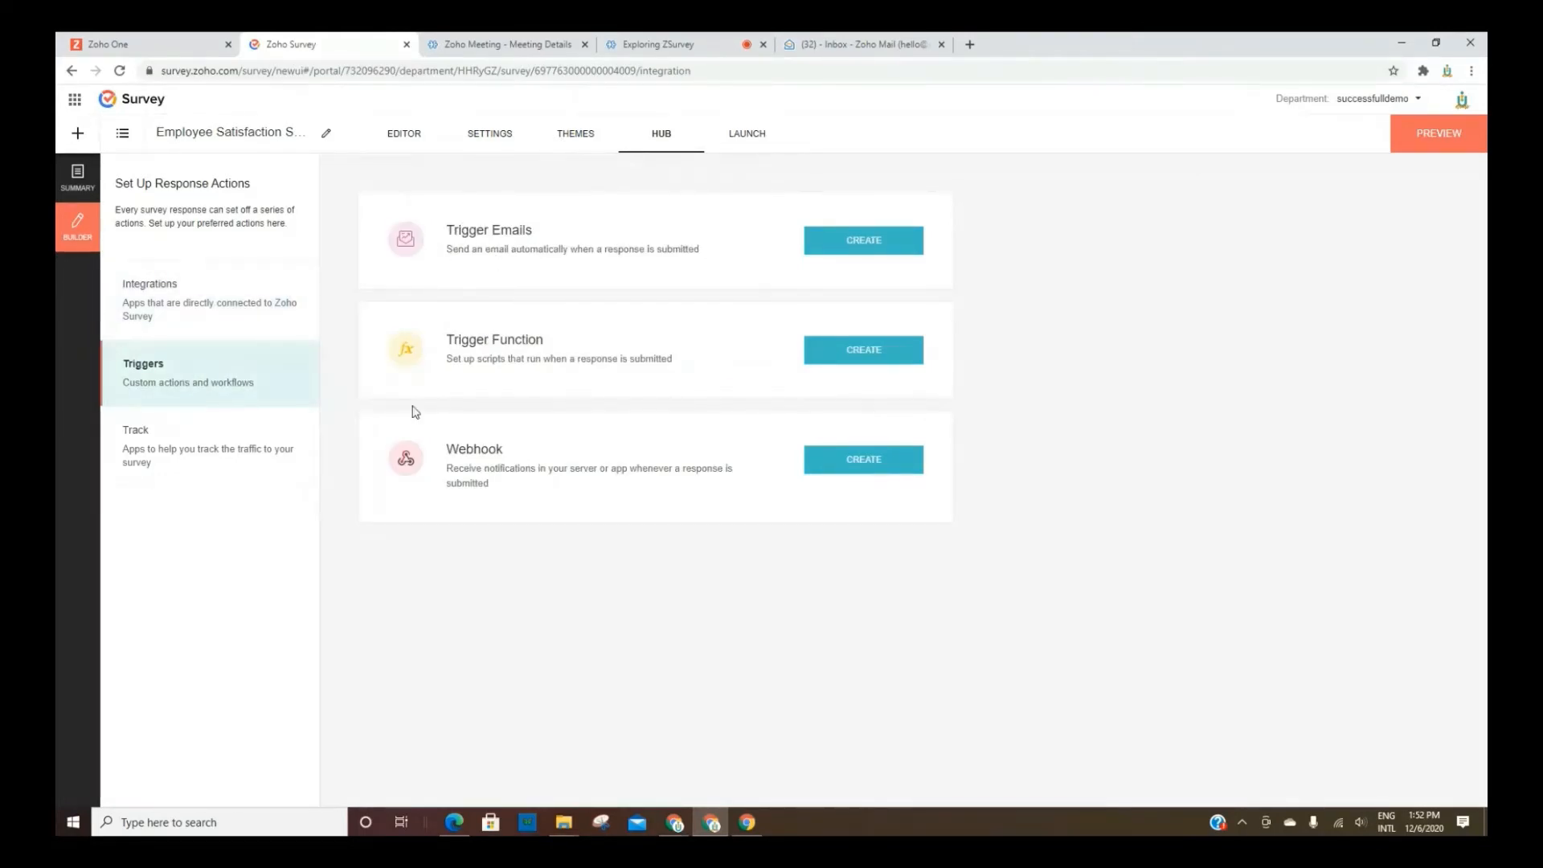
left_click(229, 438)
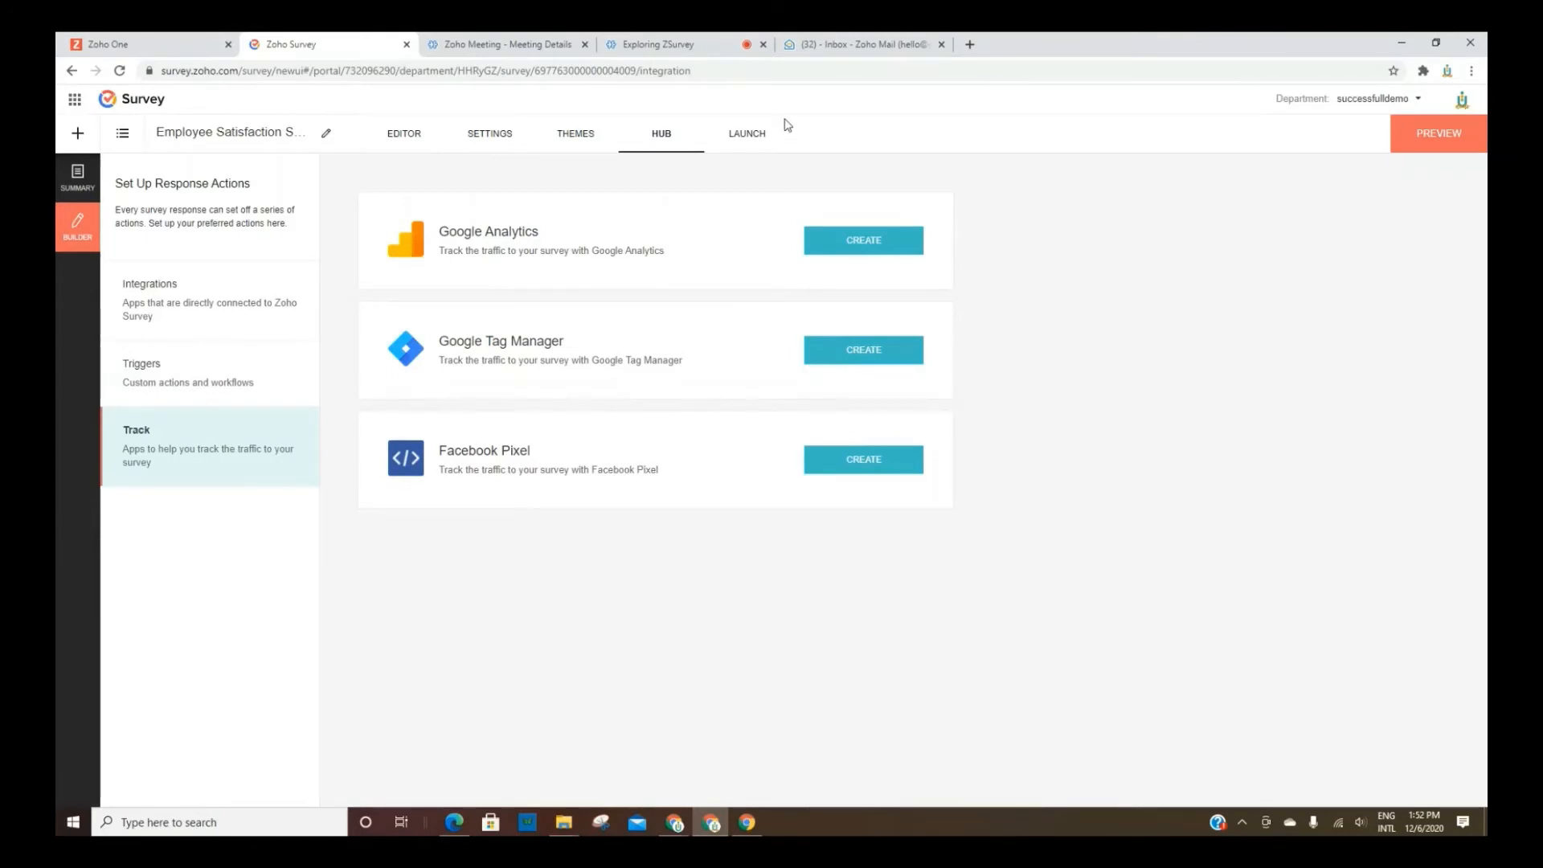
Publish the employee satisfaction survey and display its QR code.
left_click(748, 131)
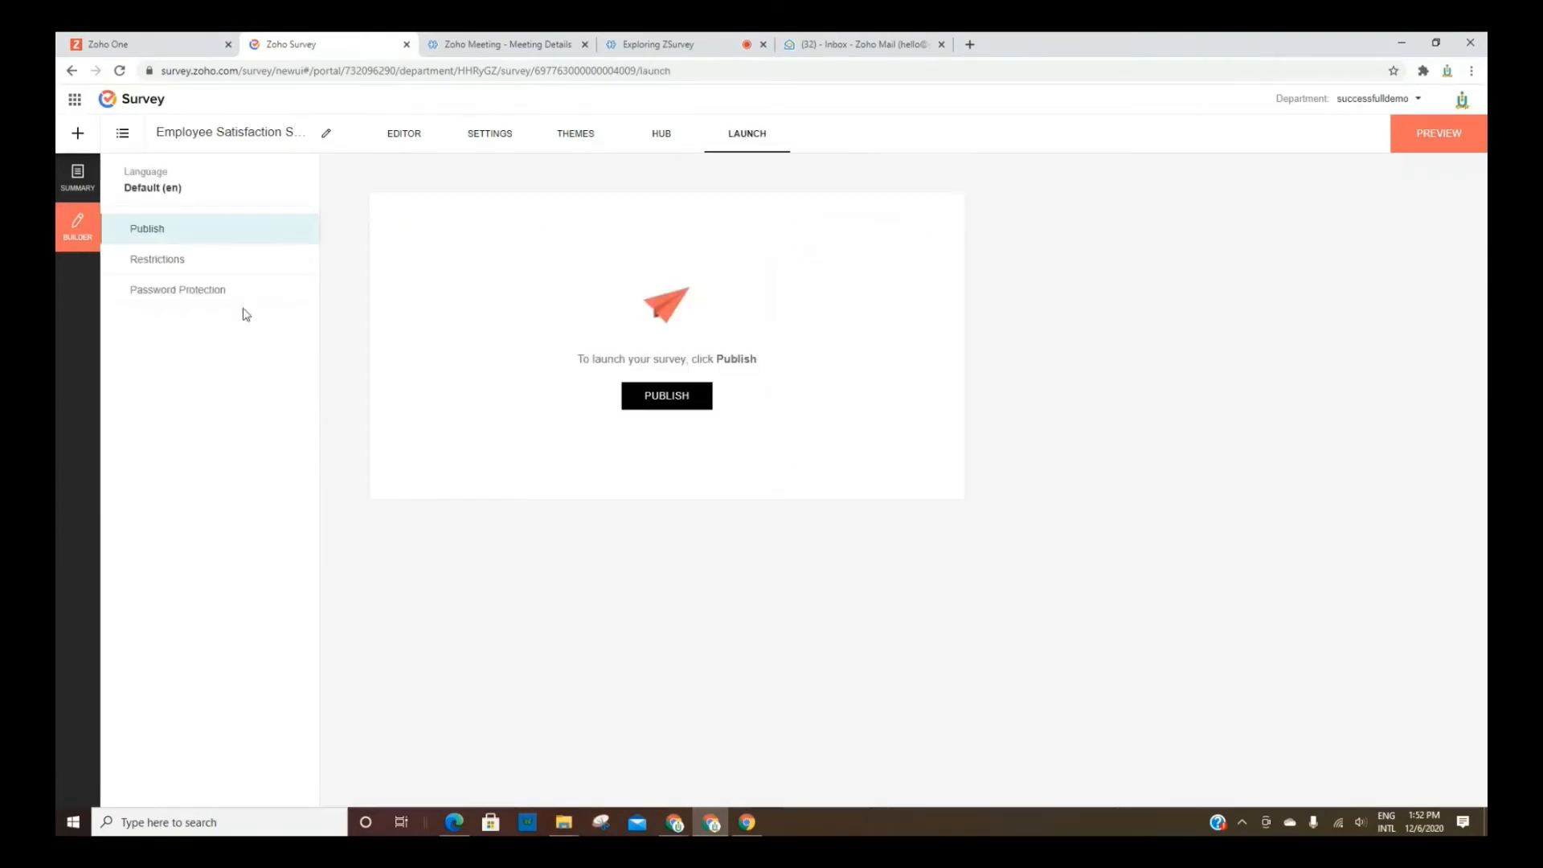
left_click(680, 409)
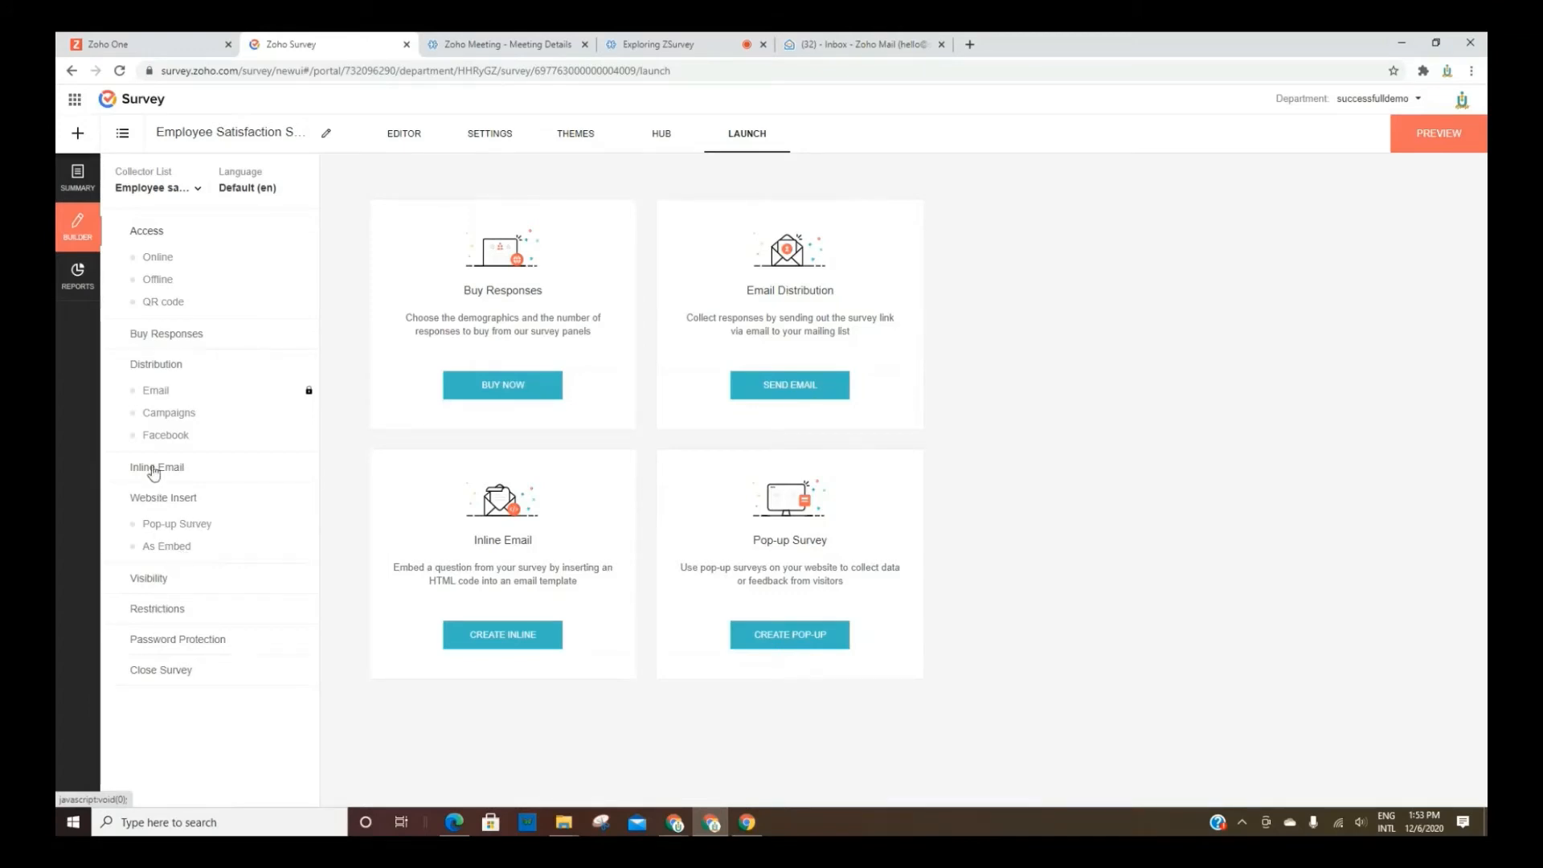
left_click(150, 303)
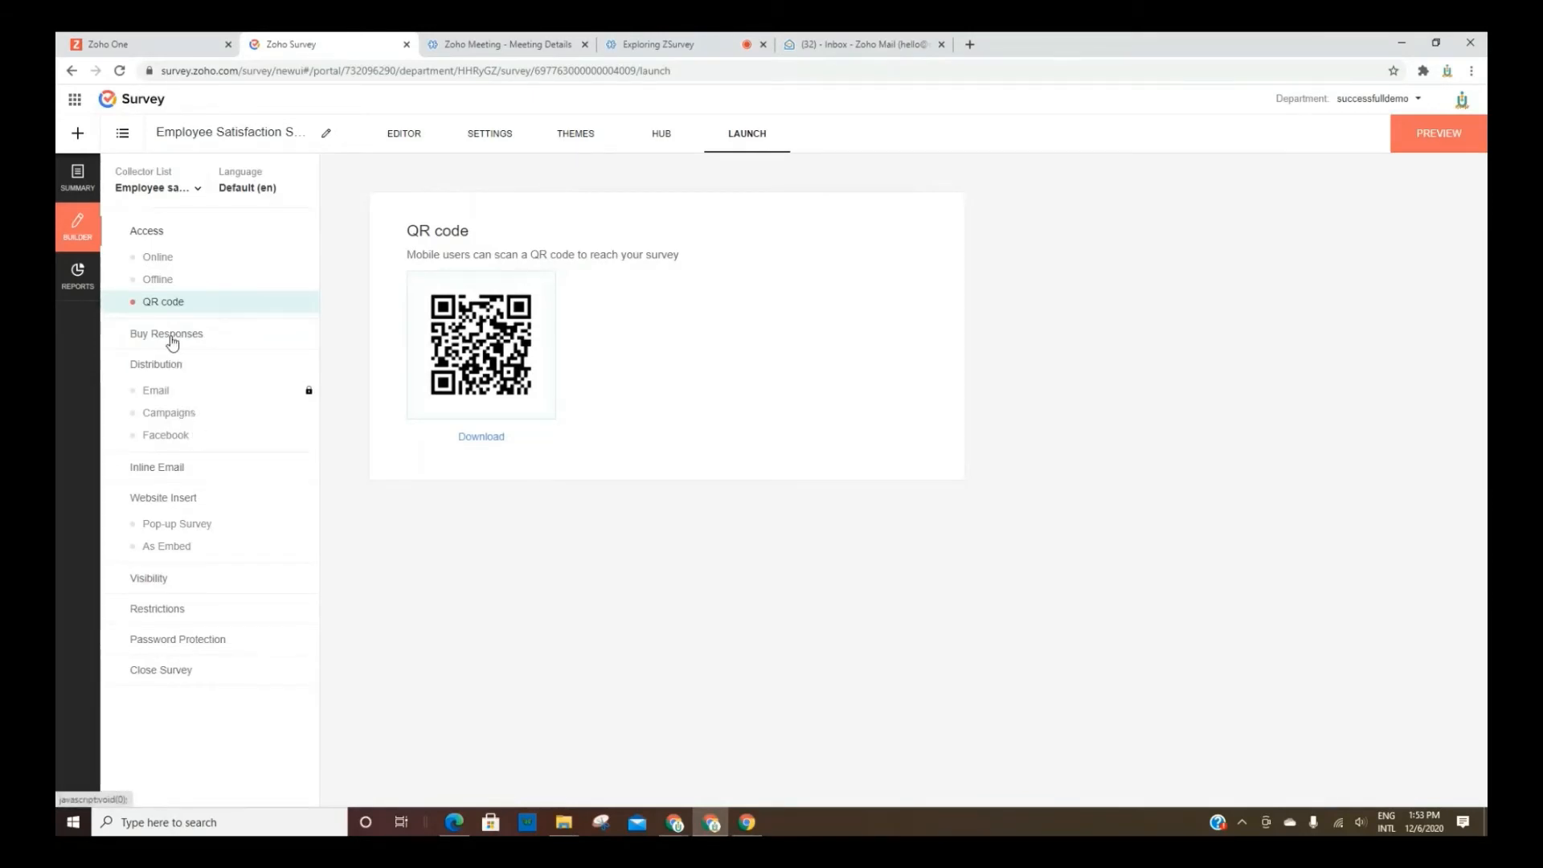
Check the survey's email, campaign and Facebook distribution options.
left_click(161, 394)
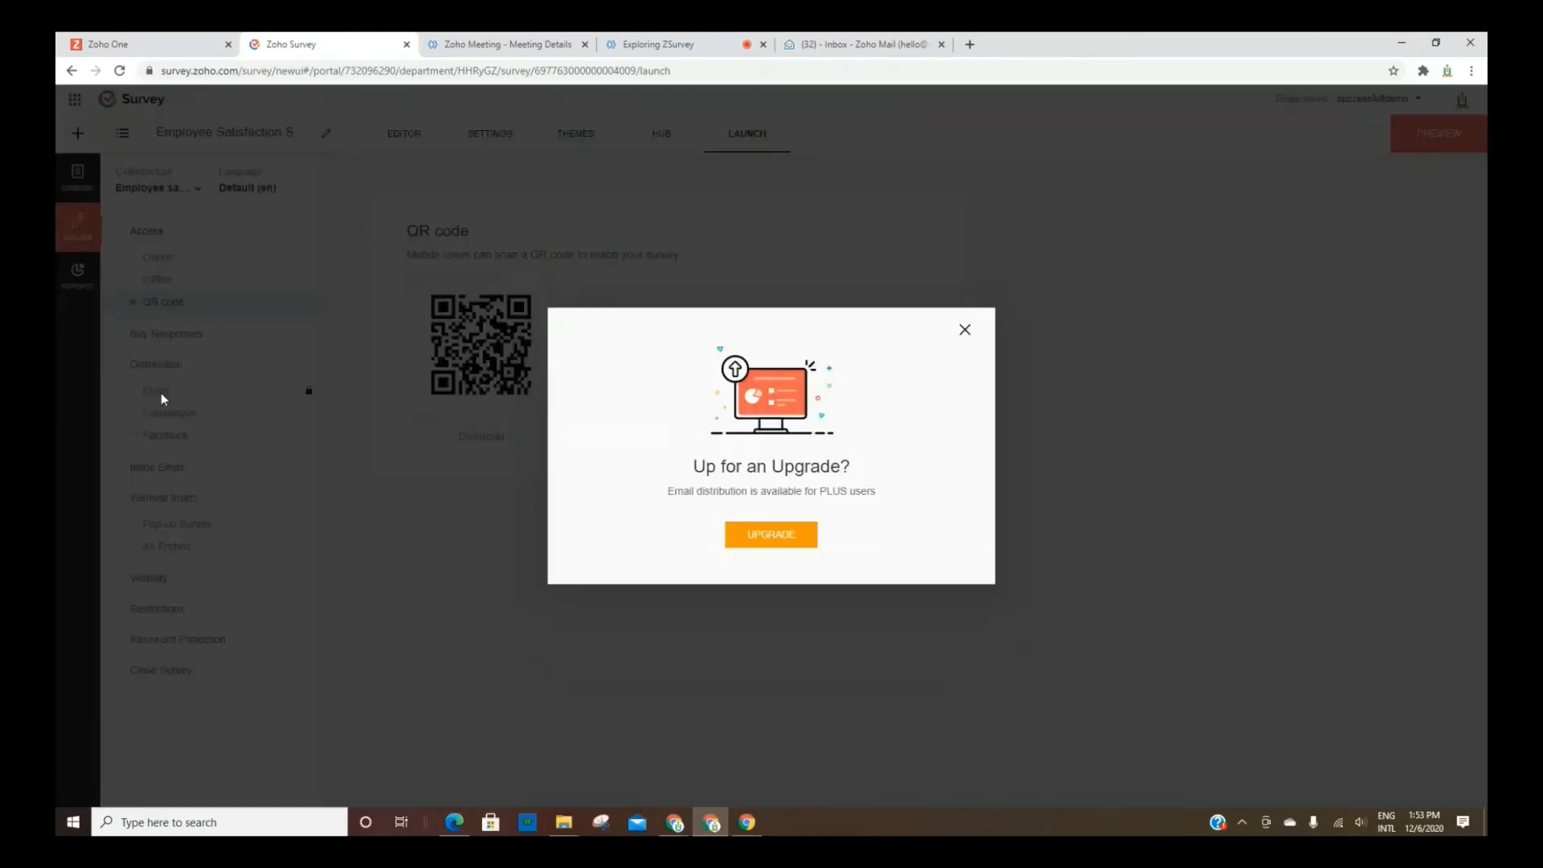
left_click(965, 330)
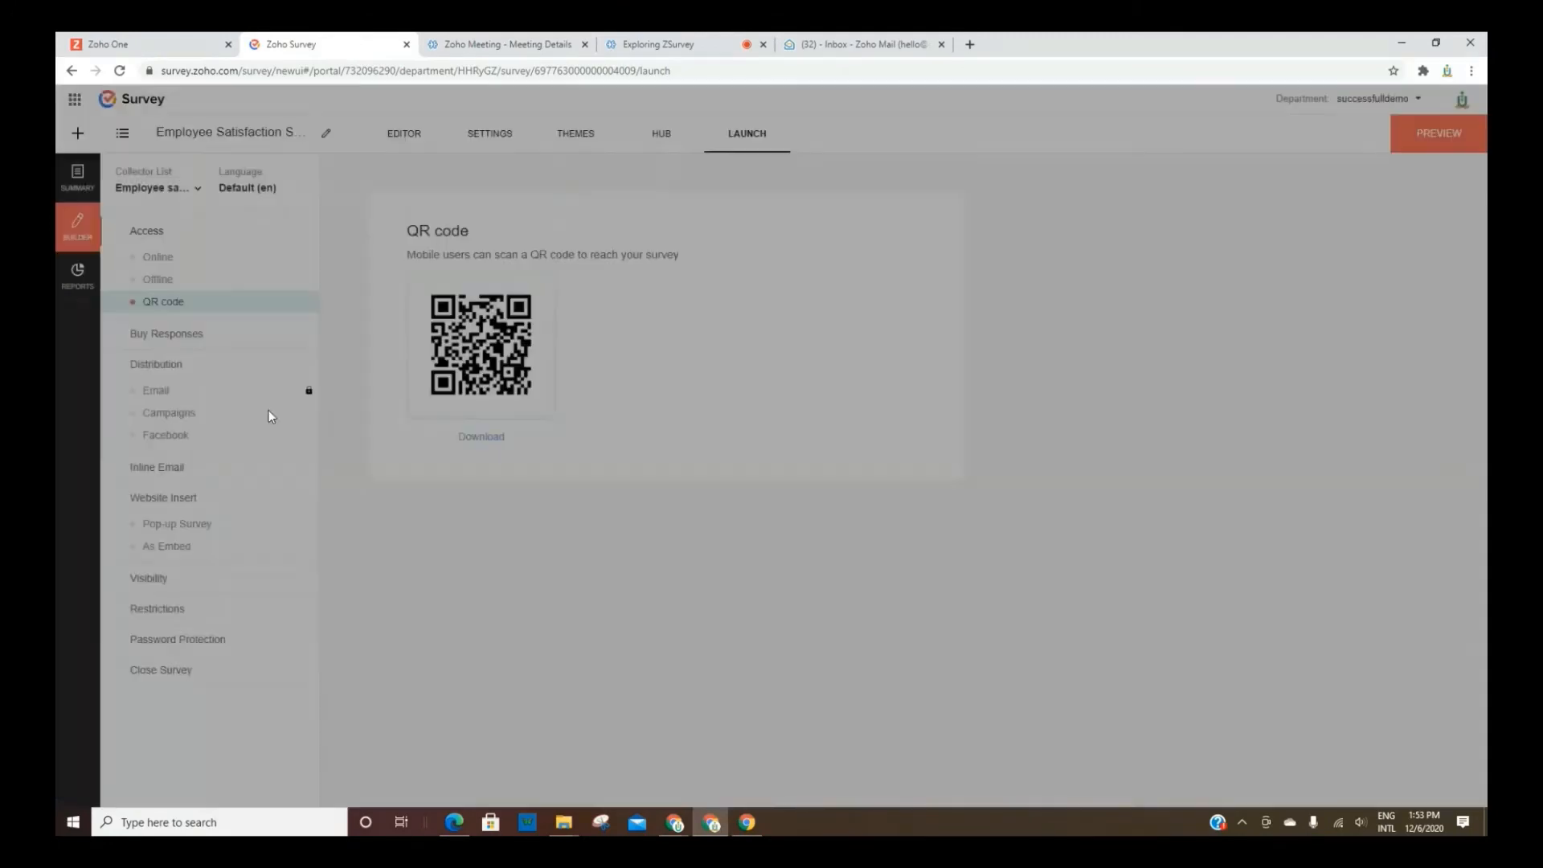
left_click(169, 417)
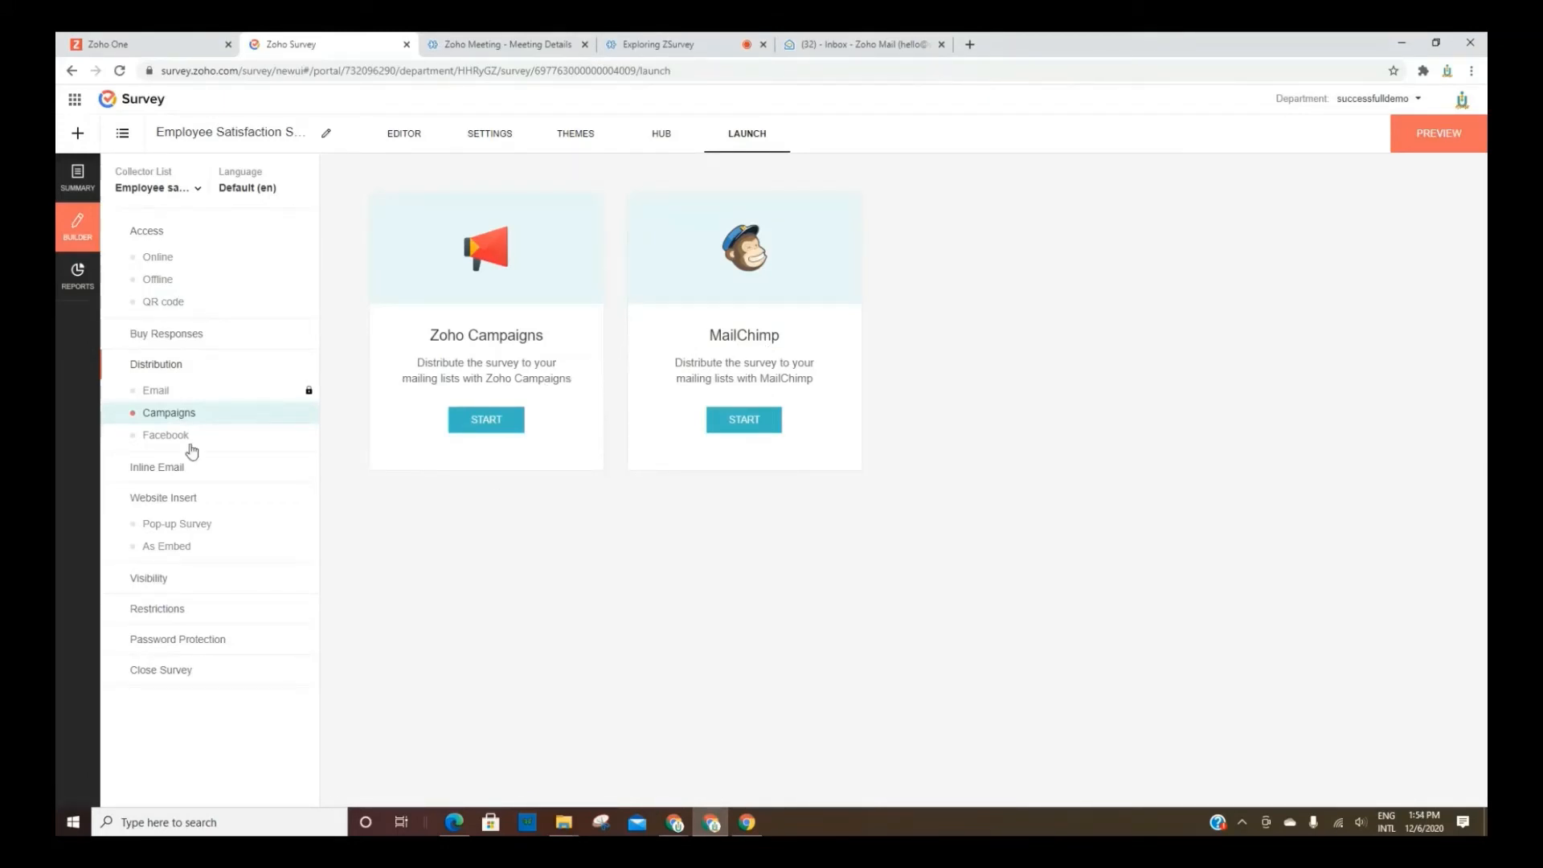
left_click(166, 435)
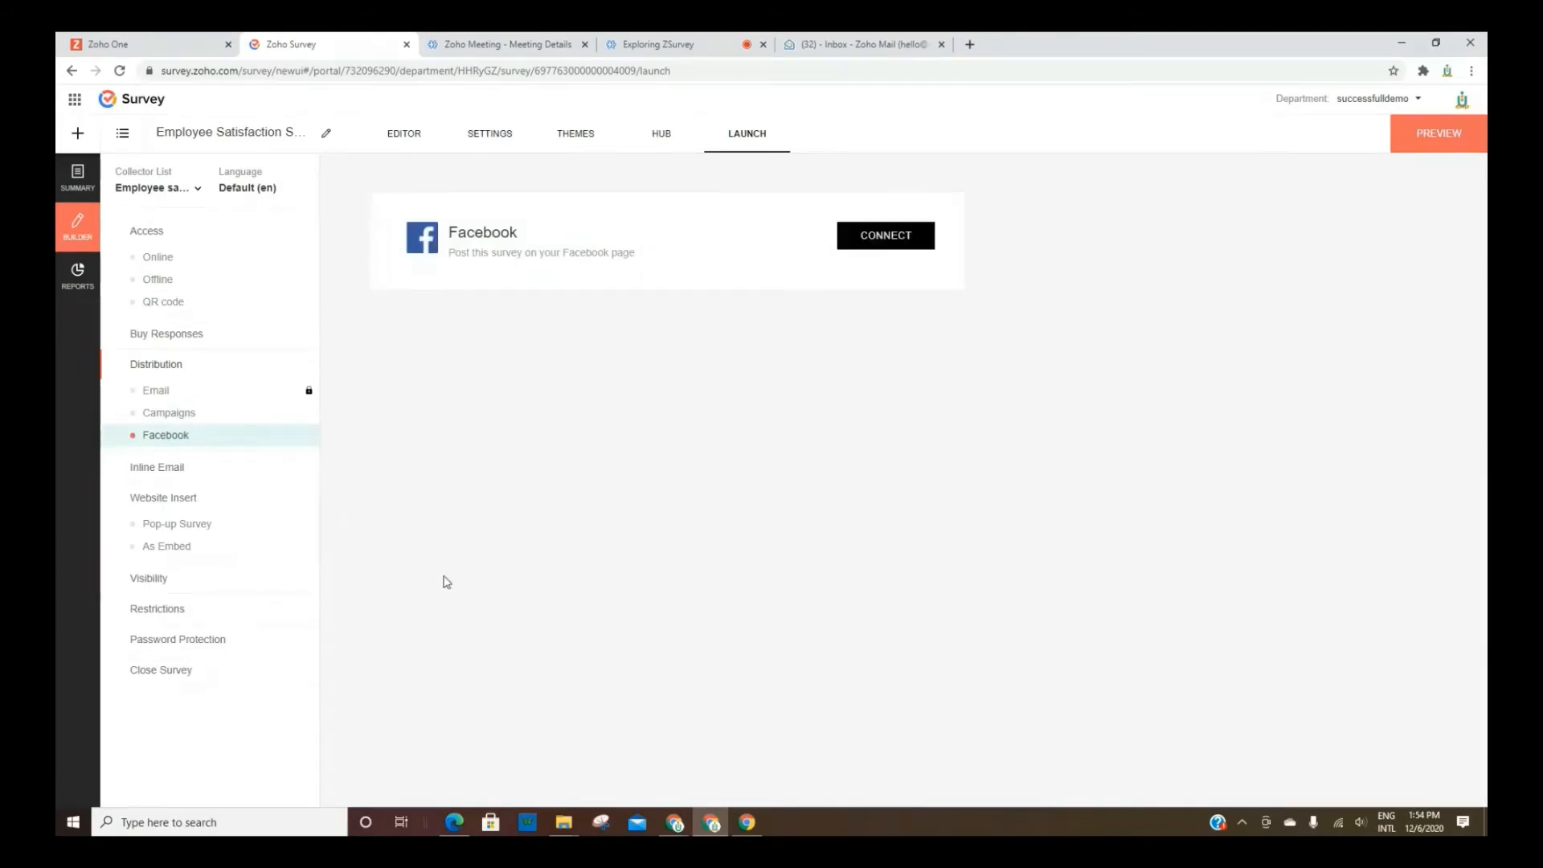
Review the inline email's question and distribution service choices, and the pop-up survey's page, timing and position settings.
left_click(146, 470)
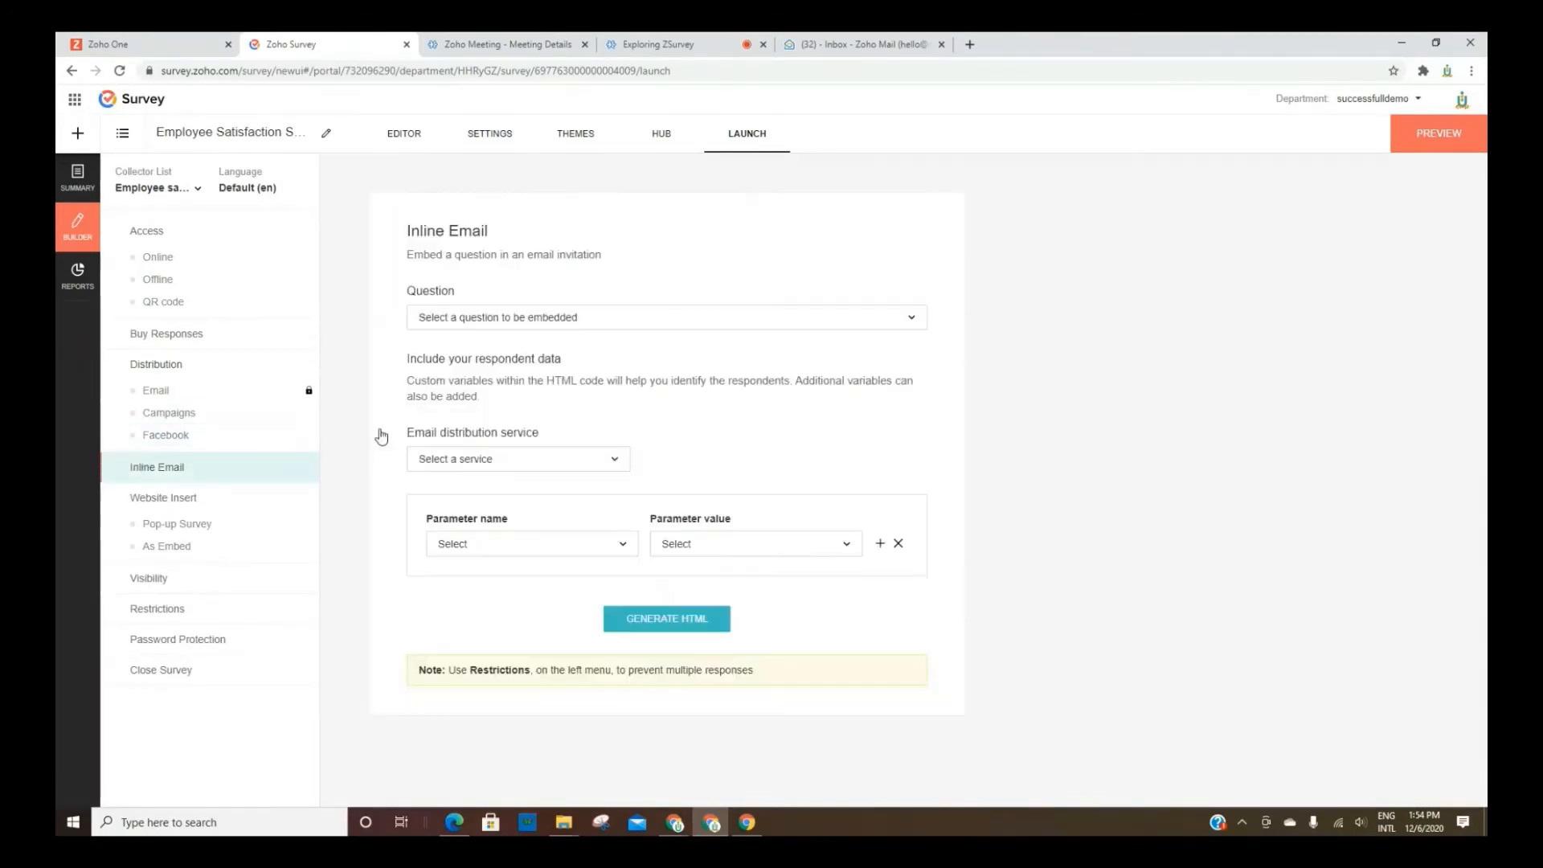
left_click(482, 317)
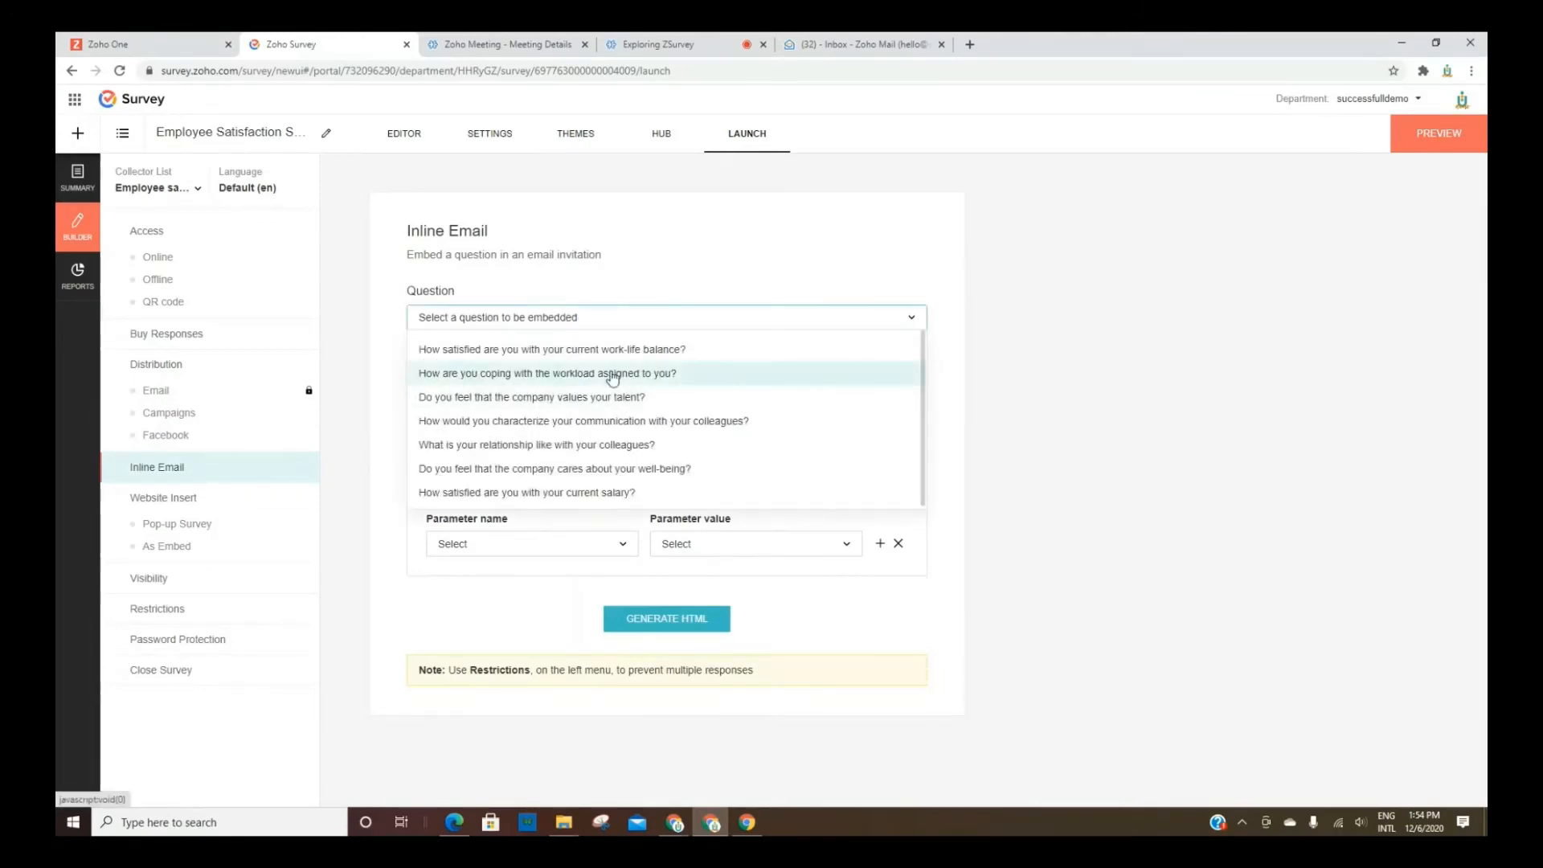
left_click(506, 313)
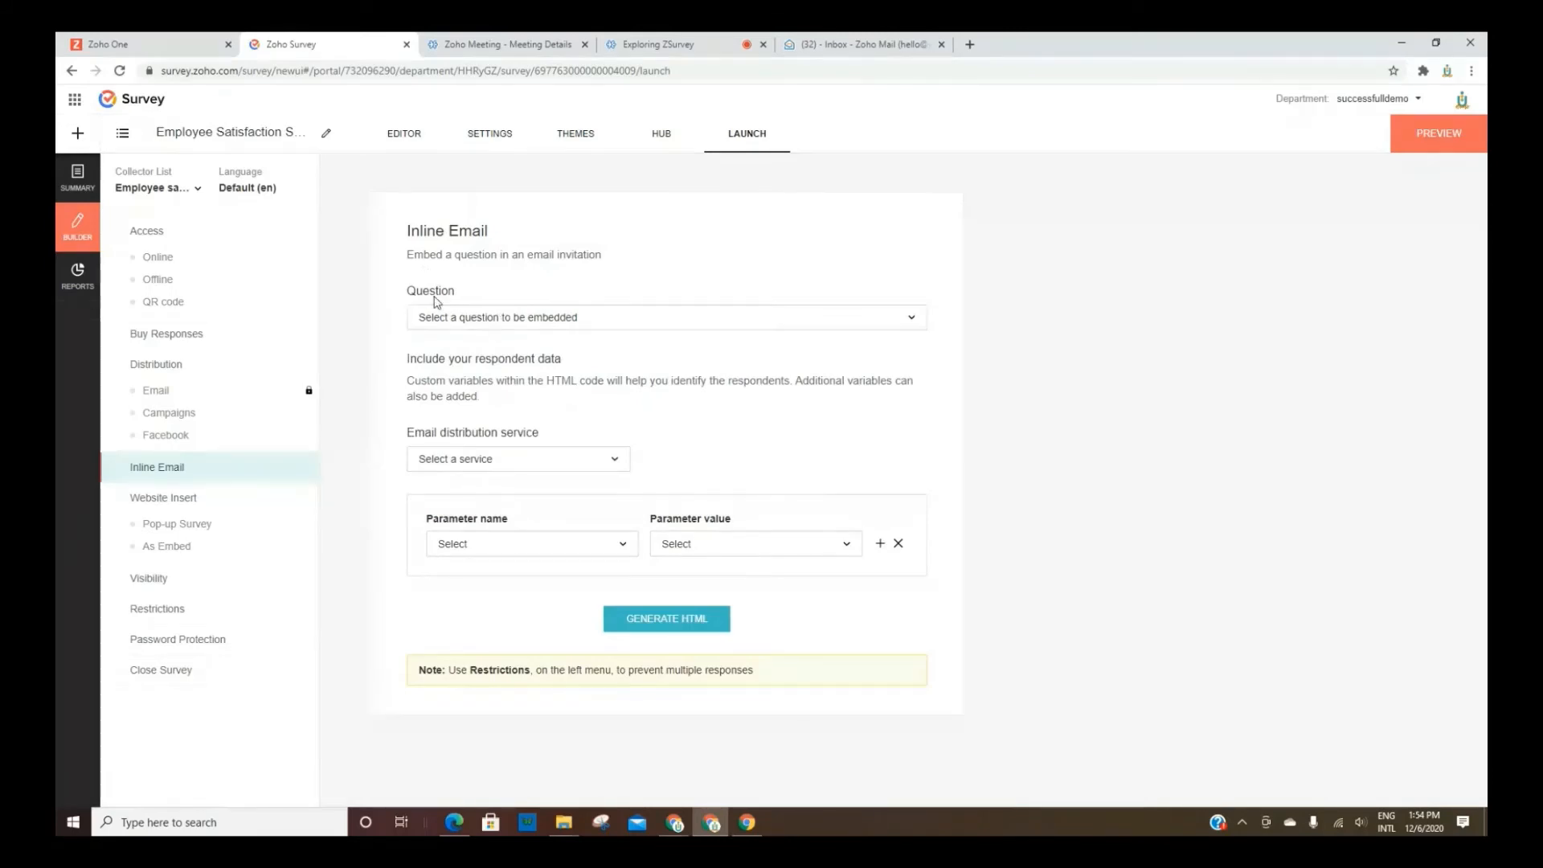
left_click(475, 467)
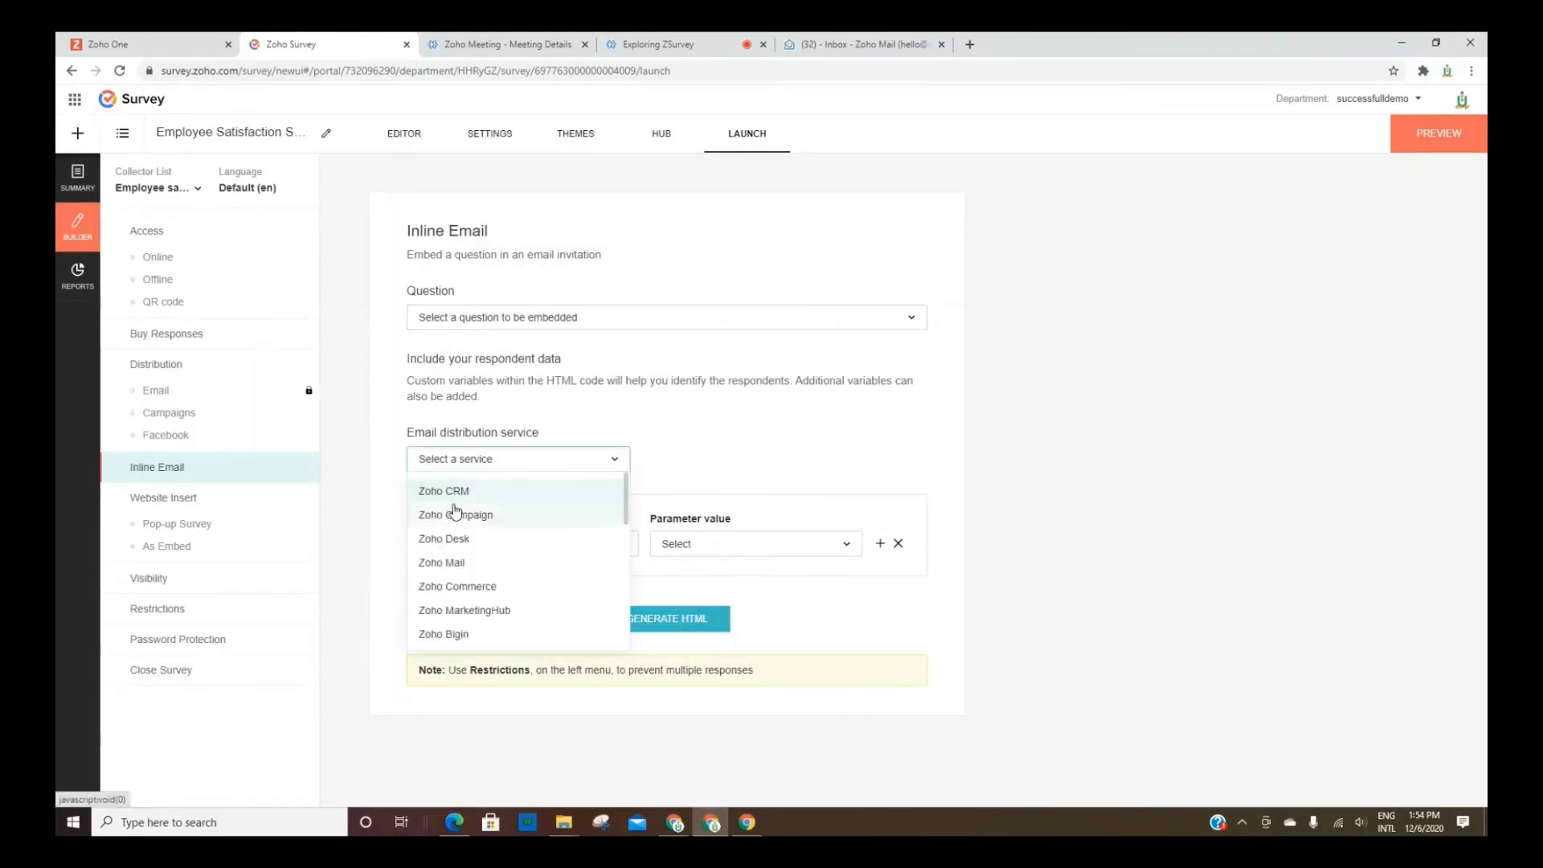
left_click(715, 454)
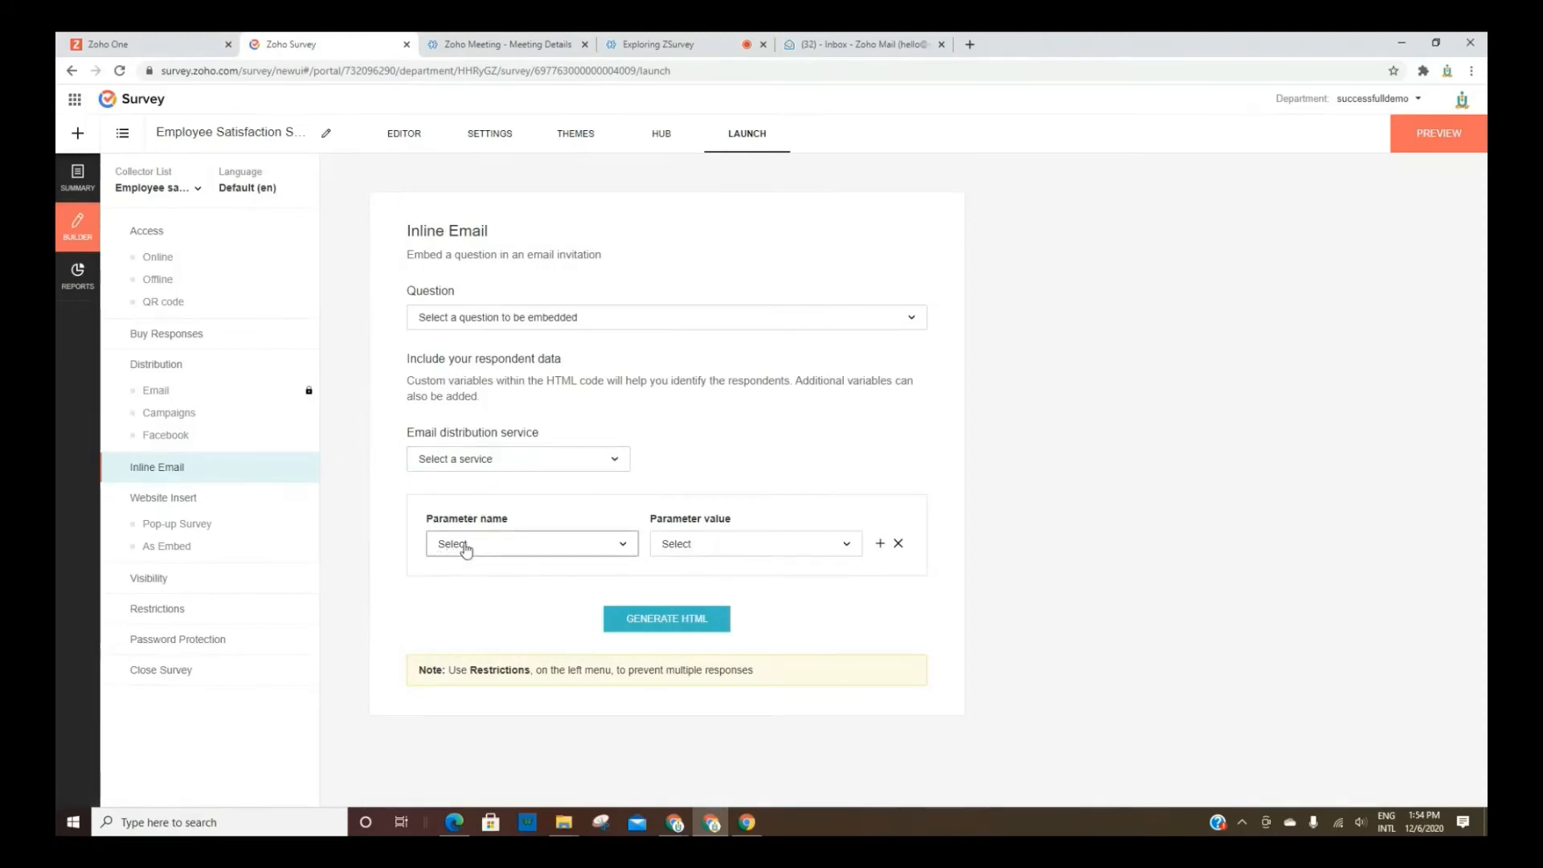
left_click(176, 504)
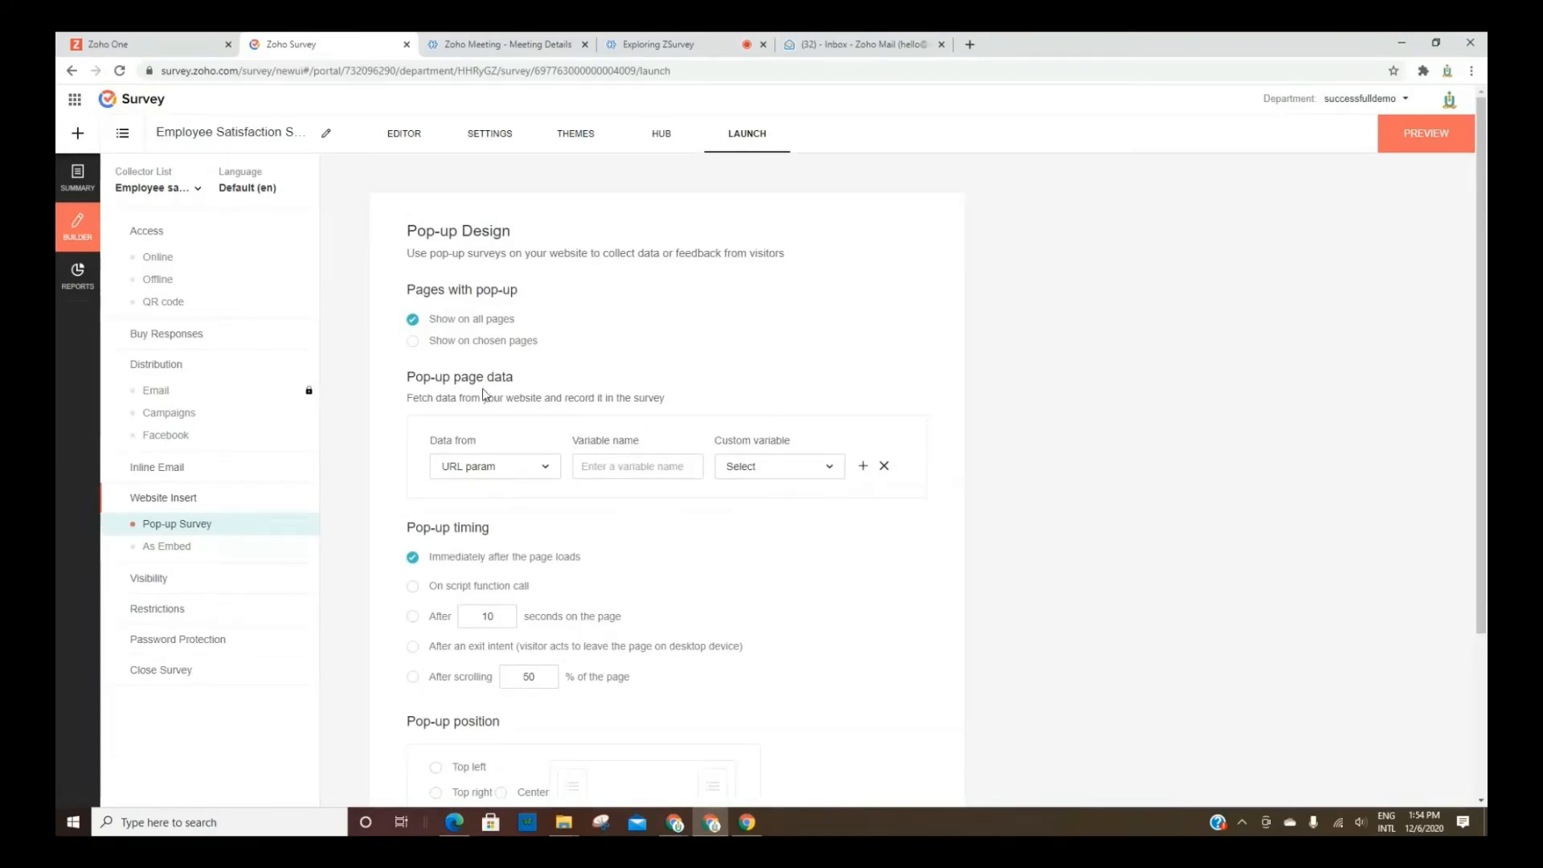
scroll(495, 426, "down", 2)
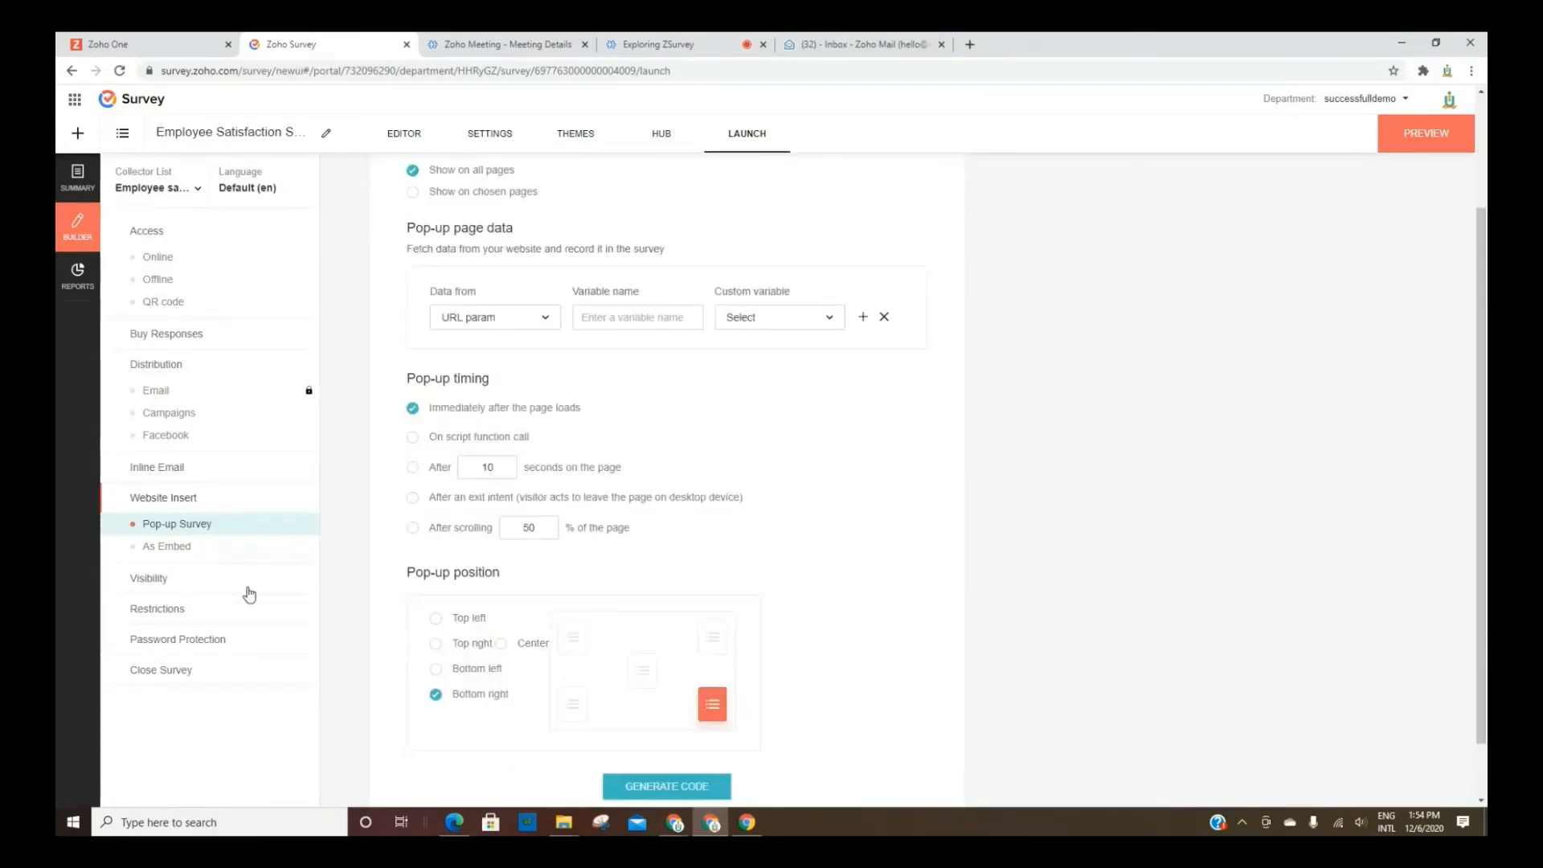
Copy the survey's HTML embed code and load it in the address bar of a new browser tab.
left_click(164, 546)
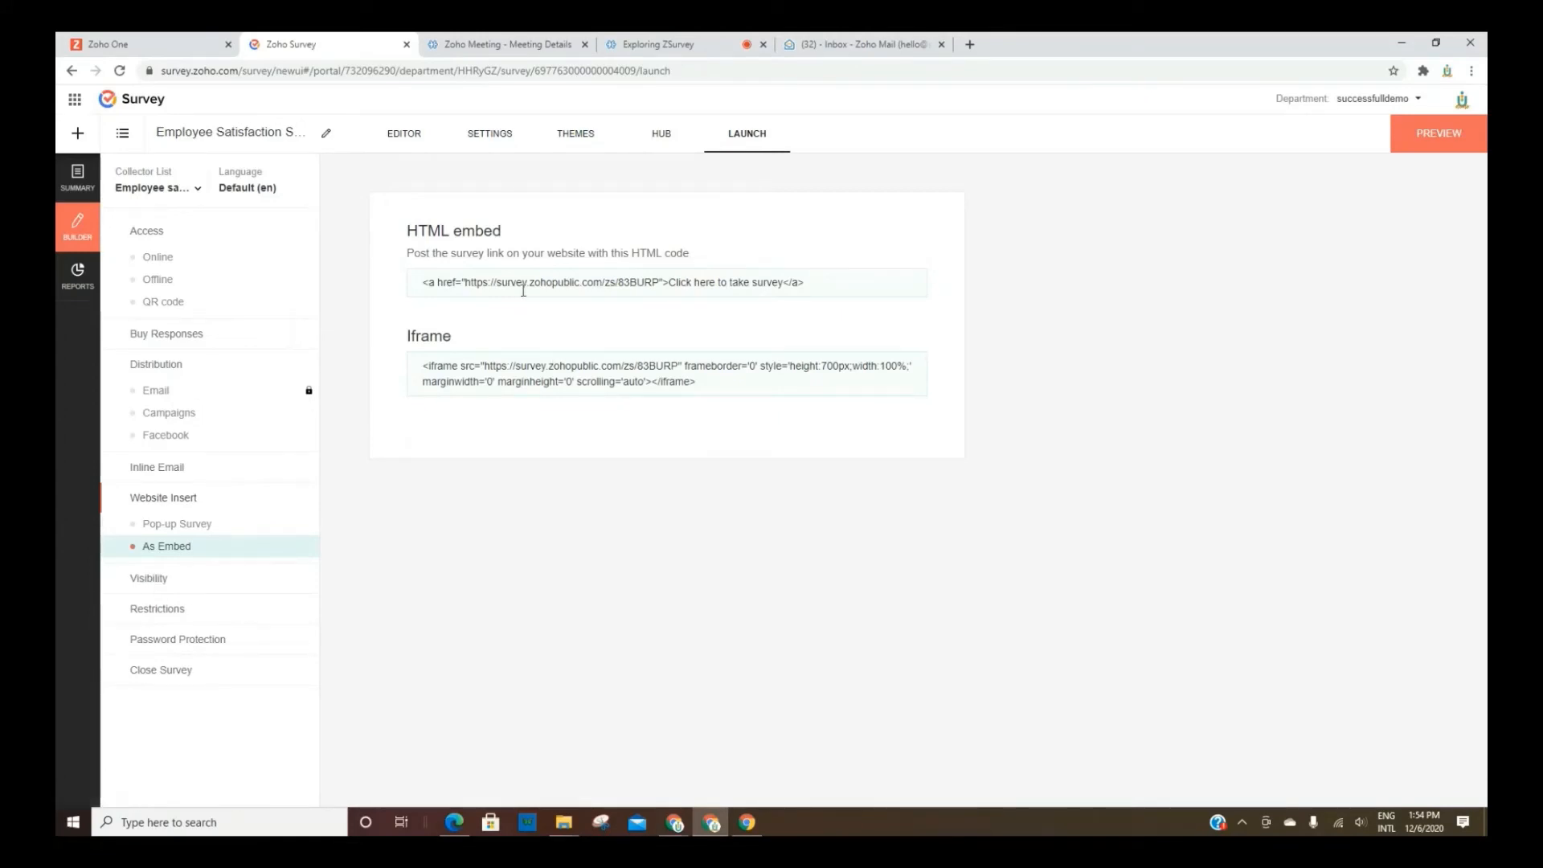
left_click(498, 287)
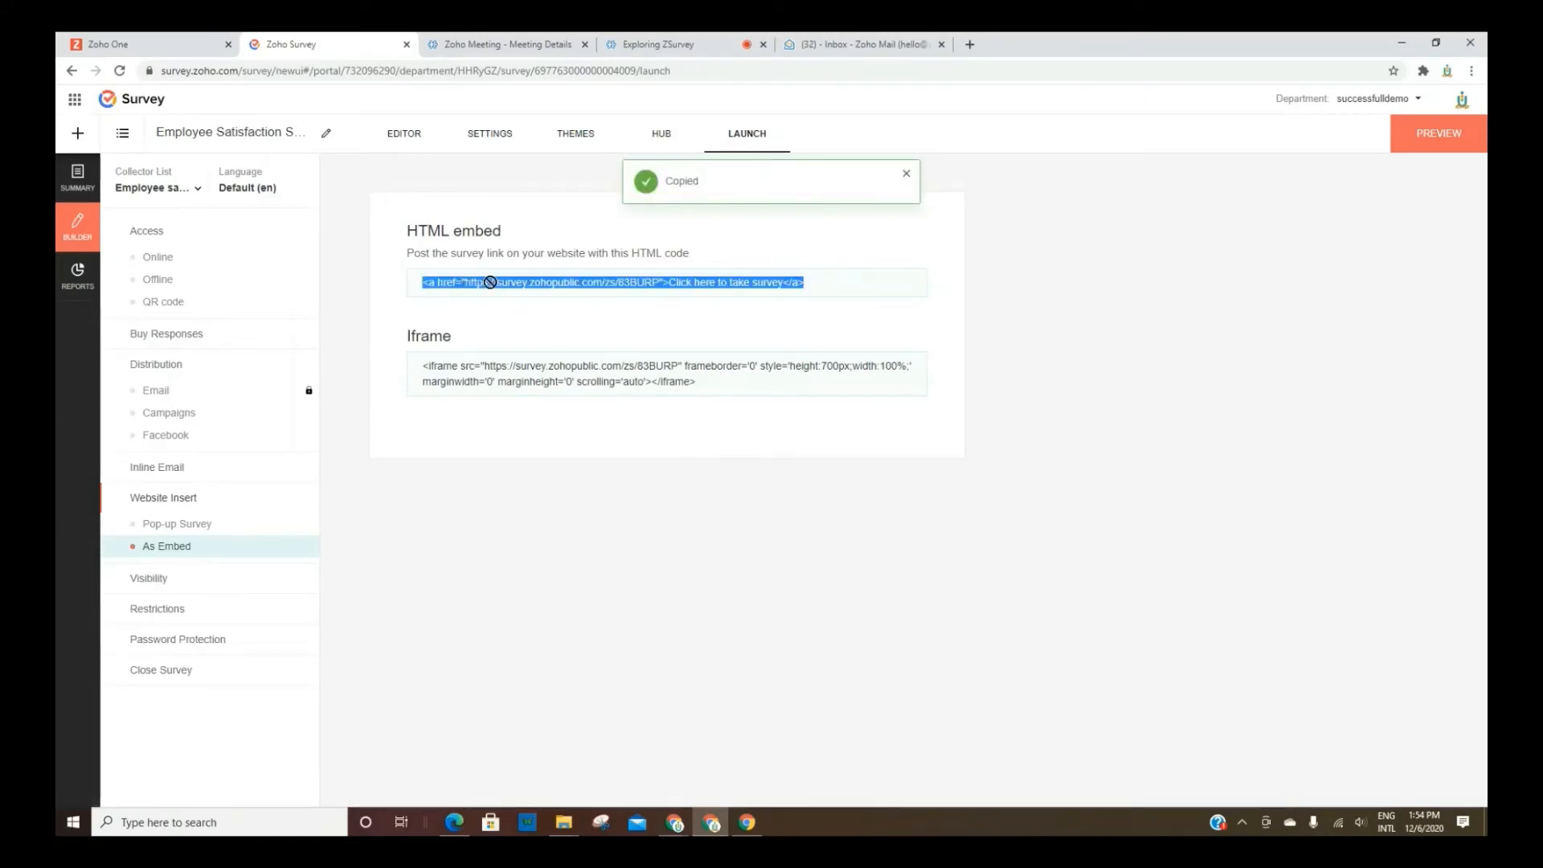
left_click_drag(464, 282, 663, 275)
left_click(656, 277)
key("ctrl+t")
key("ctrl+v")
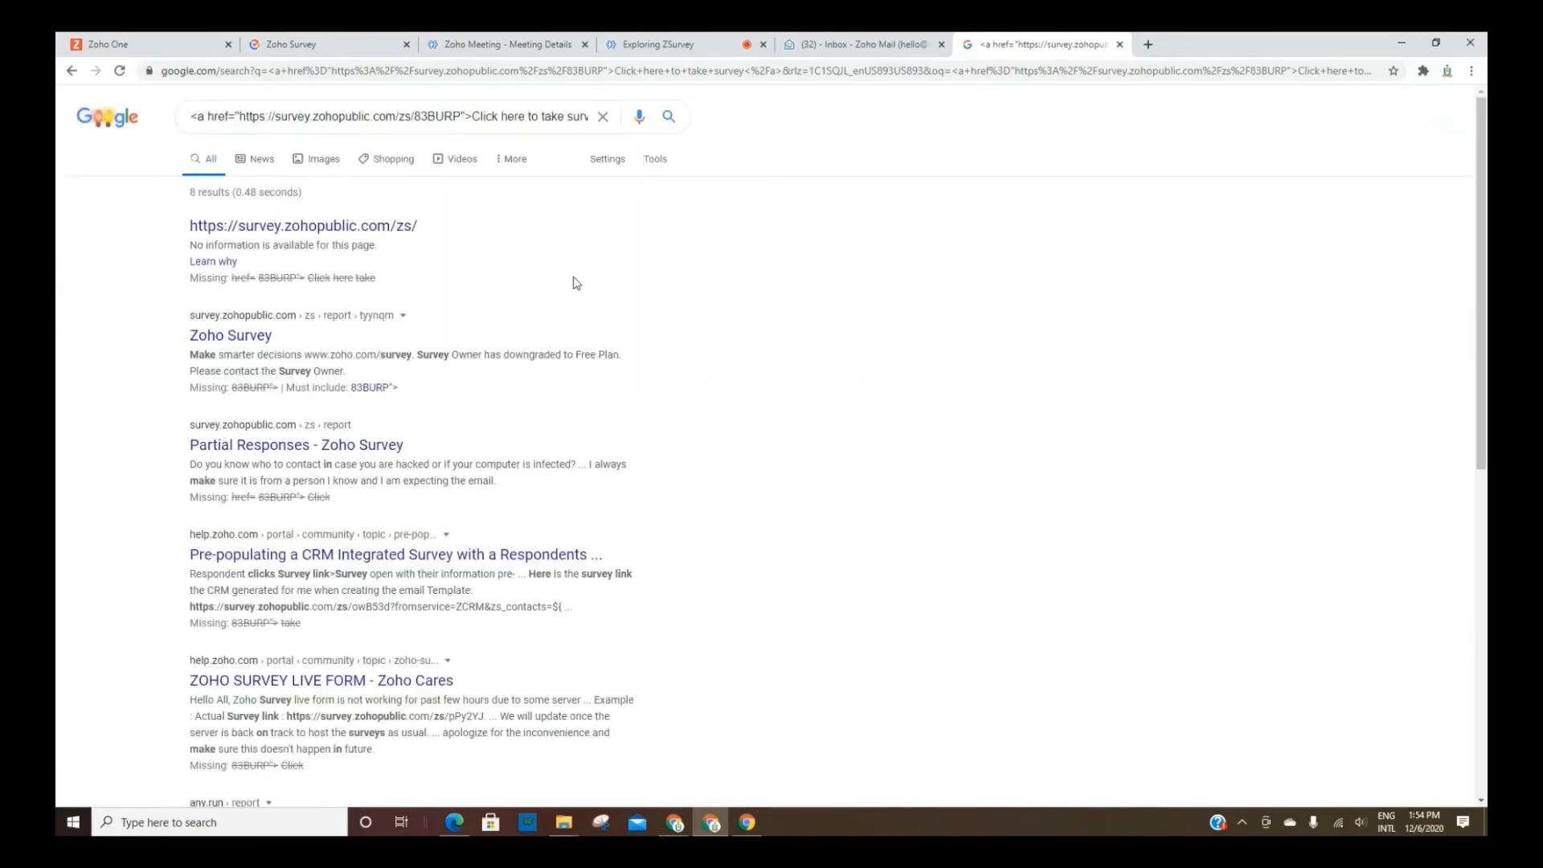
left_click(434, 70)
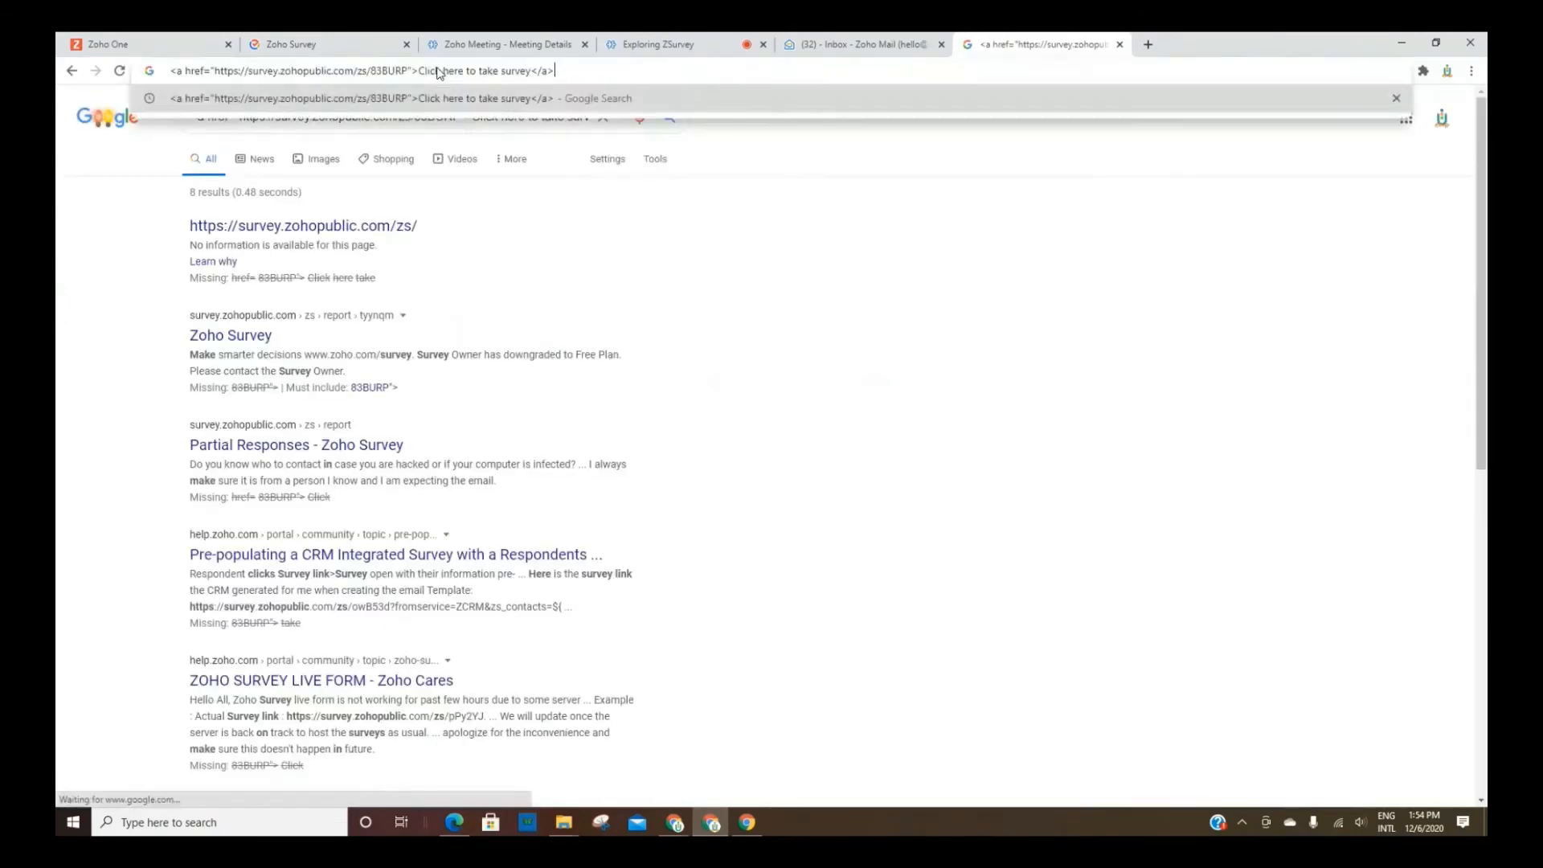
key("BackSpace")
key("BackSpace")
key("BackSpace")
key("BackSpace")
key("BackSpace")
key("BackSpace")
key("BackSpace")
key("BackSpace")
key("BackSpace")
key("BackSpace")
key("BackSpace")
key("BackSpace")
key("BackSpace")
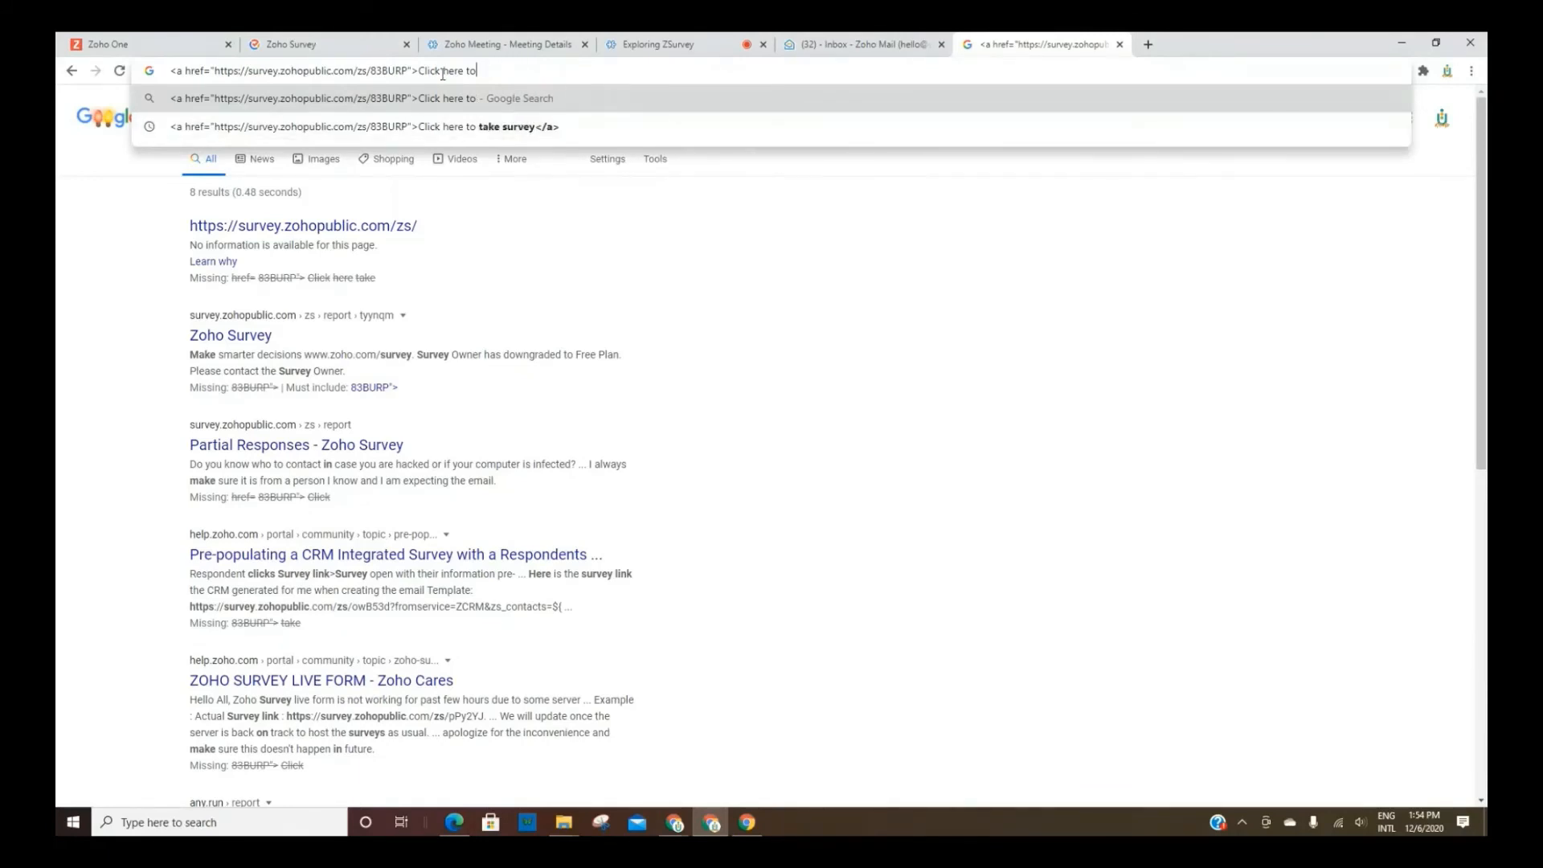
key("BackSpace")
key("BackSpace")
key("BackSpace")
key("BackSpace")
key("BackSpace")
key("BackSpace")
left_click_drag(464, 70, 406, 74)
key("BackSpace")
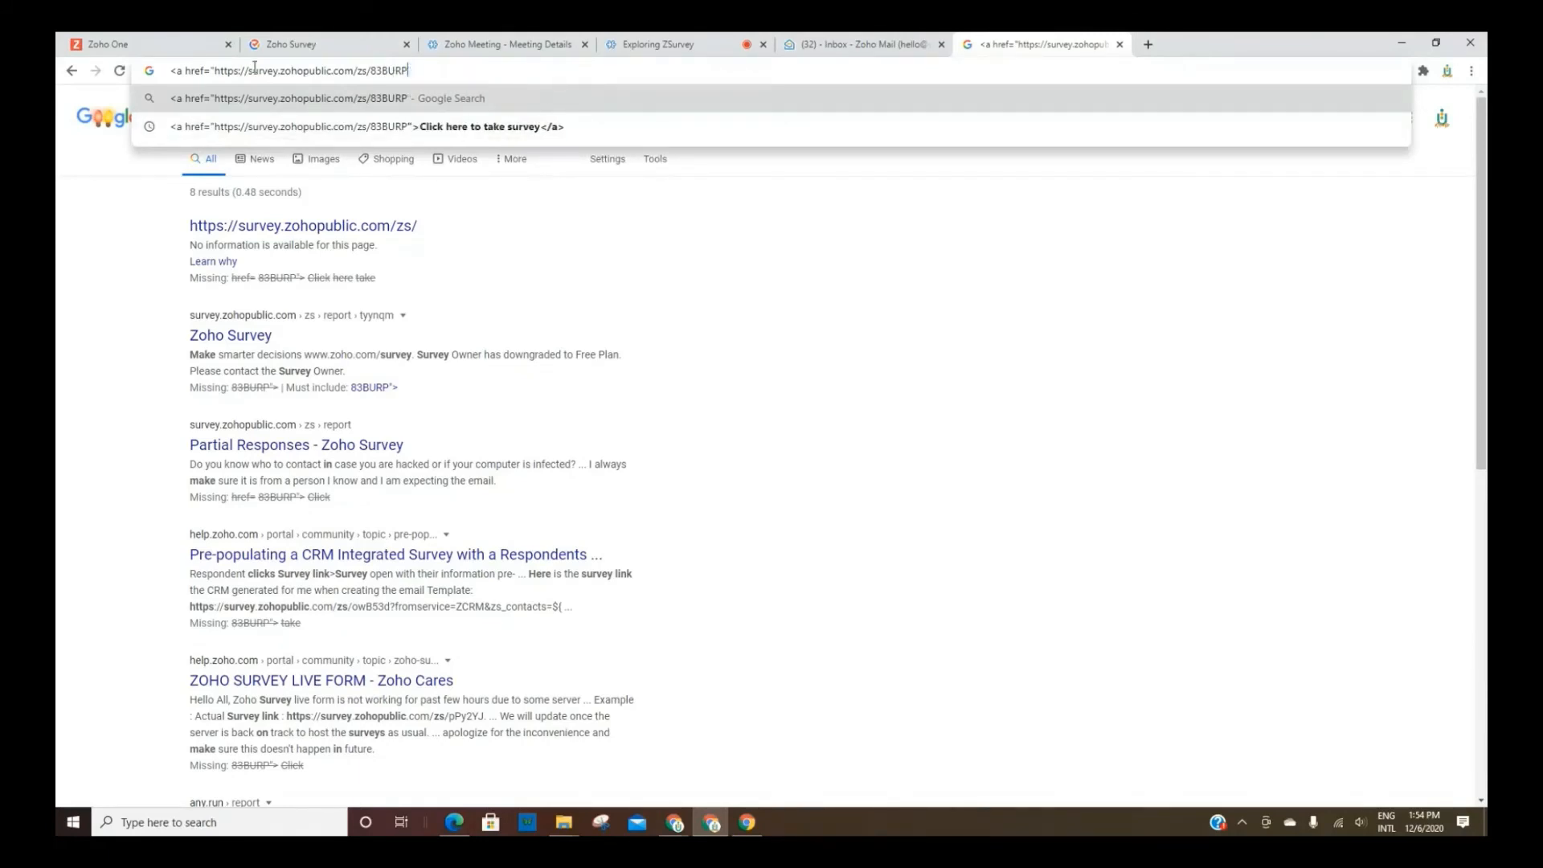
key("BackSpace")
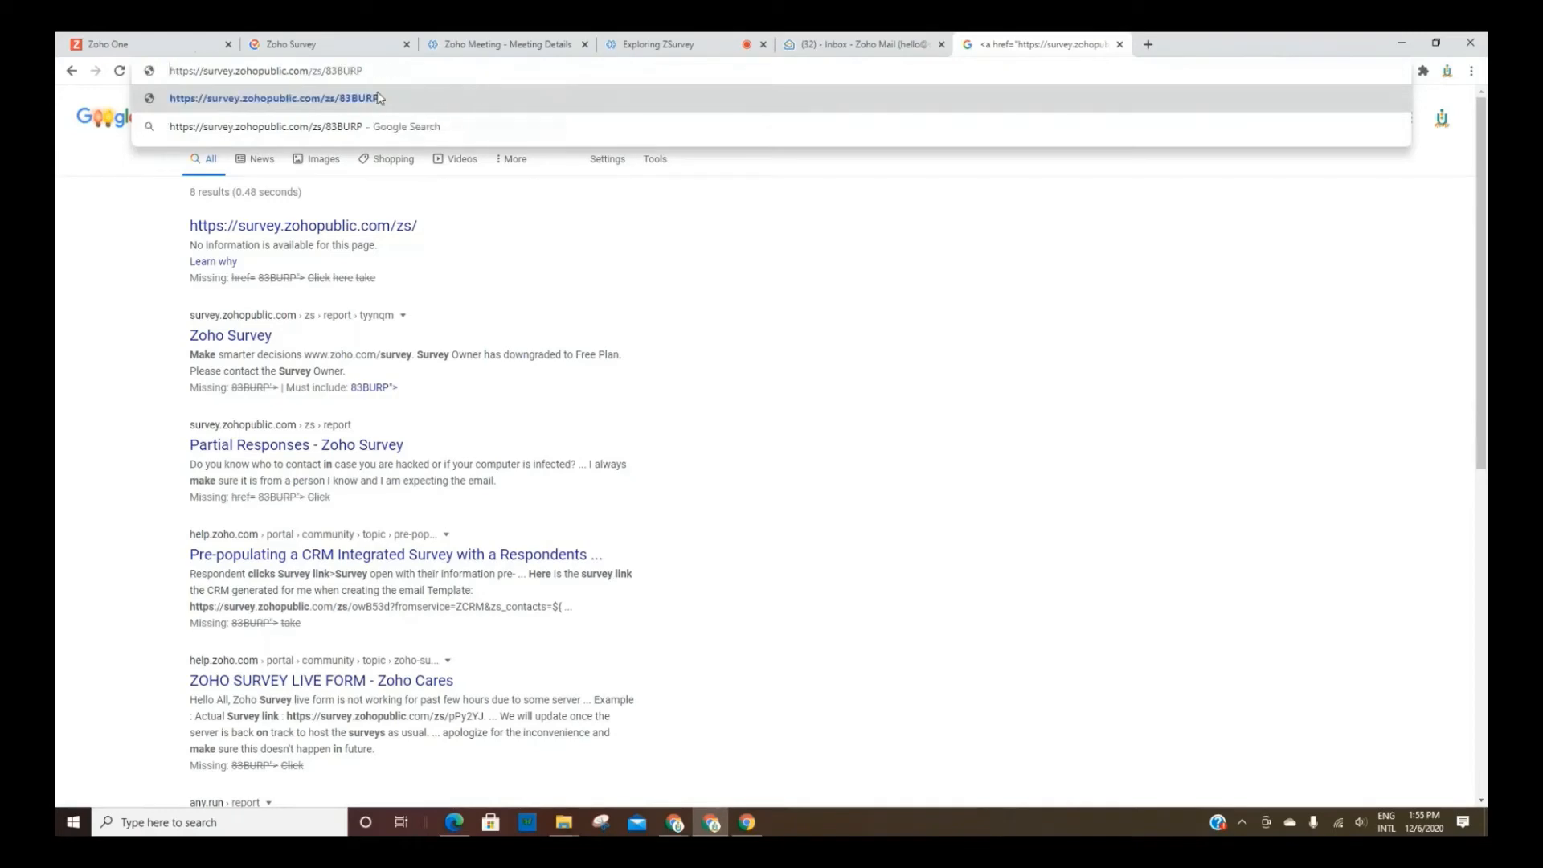
left_click(381, 99)
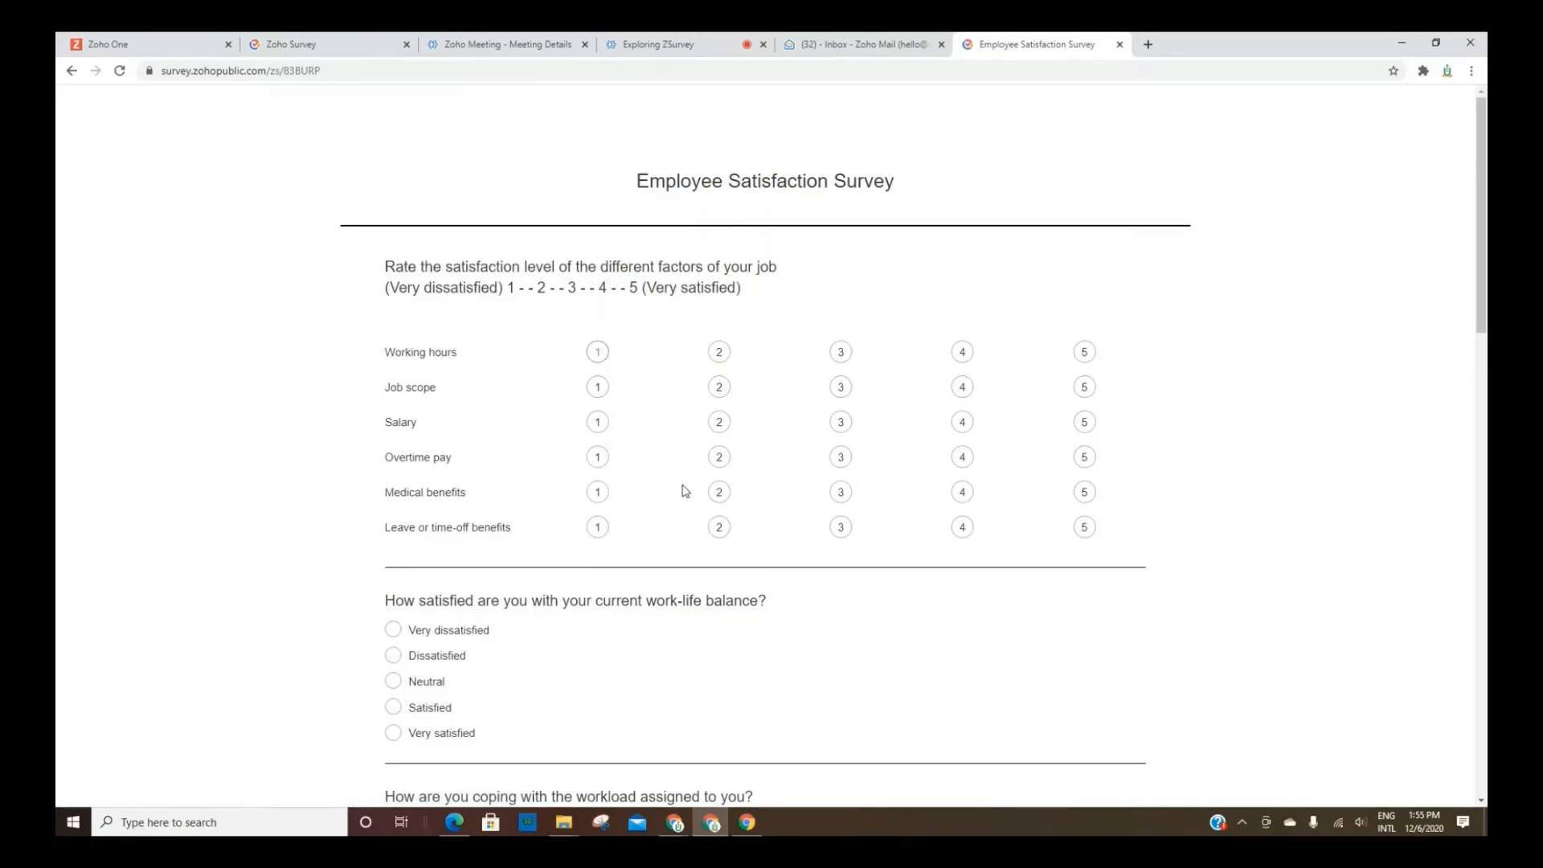
Rate working hours 1, job scope 2, overtime pay 3, medical benefits 4 and leave or time-off benefits 5, leaving salary unrated.
left_click(718, 388)
left_click(841, 456)
left_click(962, 492)
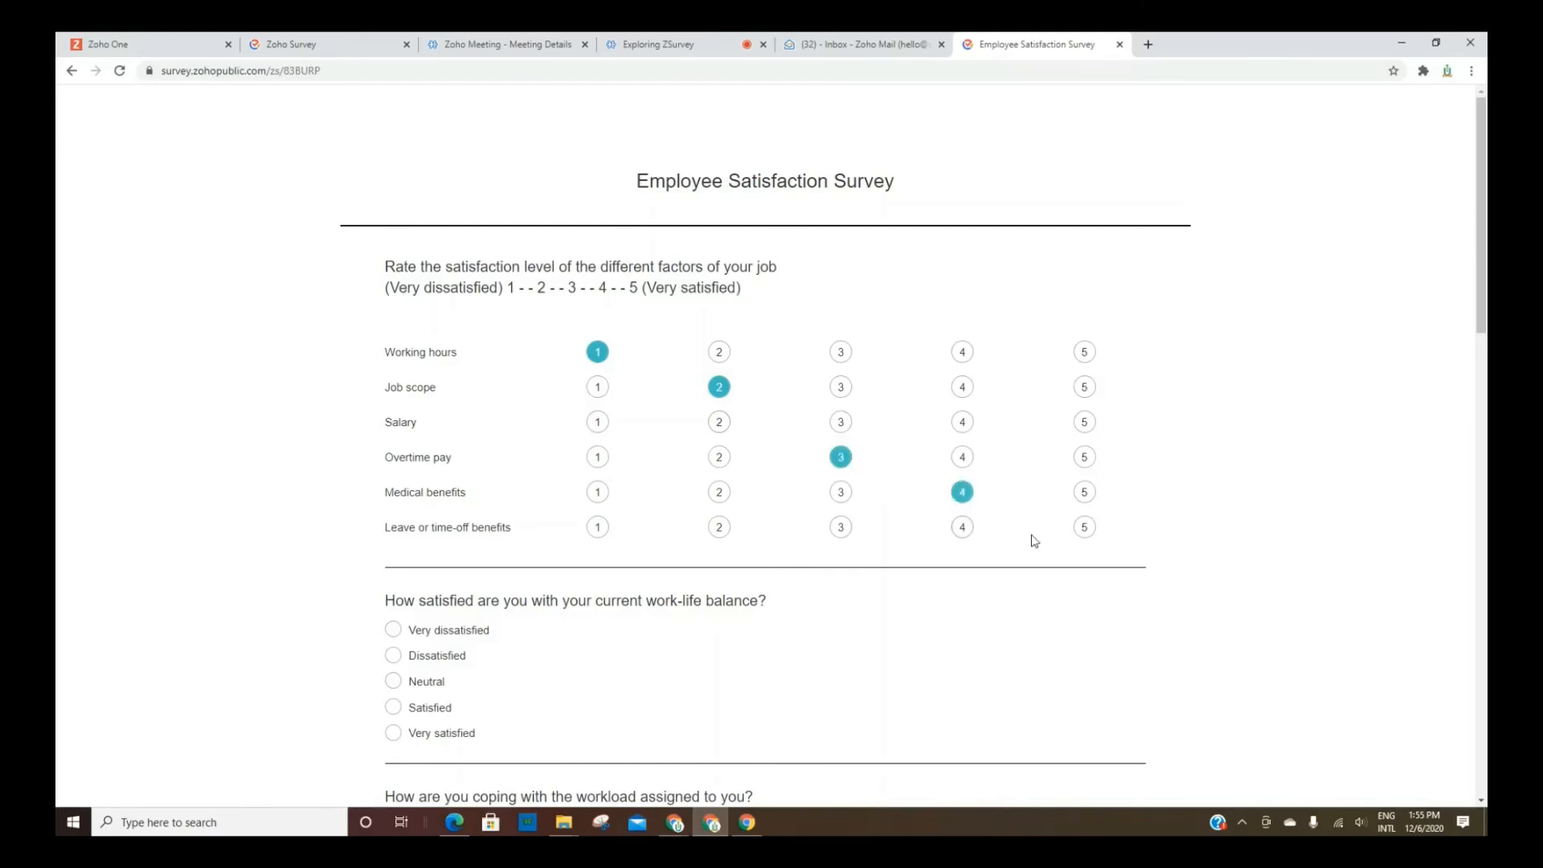
left_click(1084, 528)
Answer the work-life balance question with Very satisfied and the workload question with Excellently.
scroll(570, 518, "down", 2)
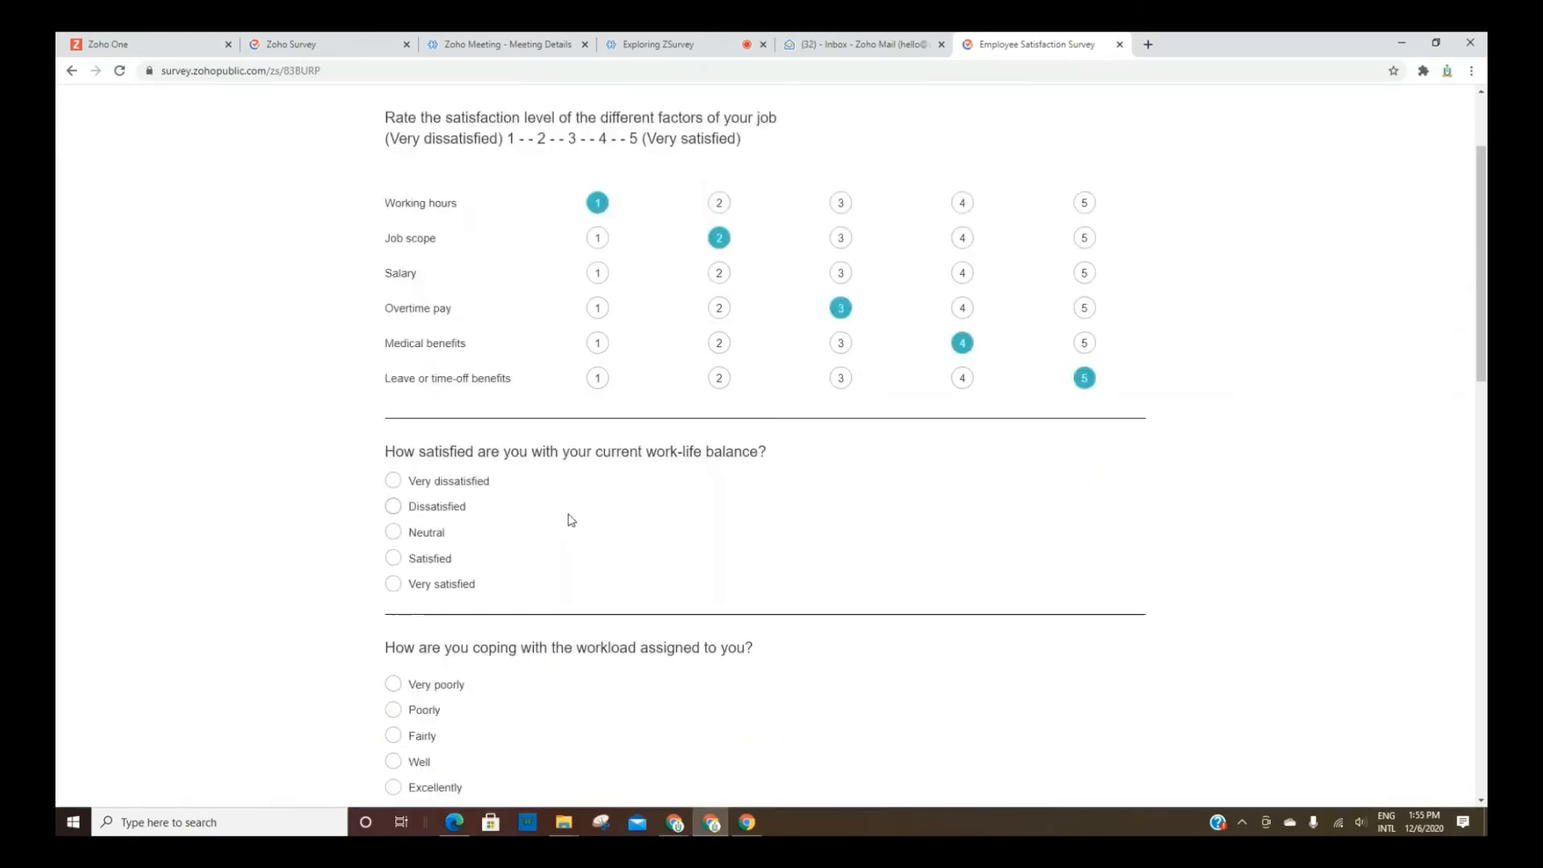
left_click(393, 506)
left_click(394, 710)
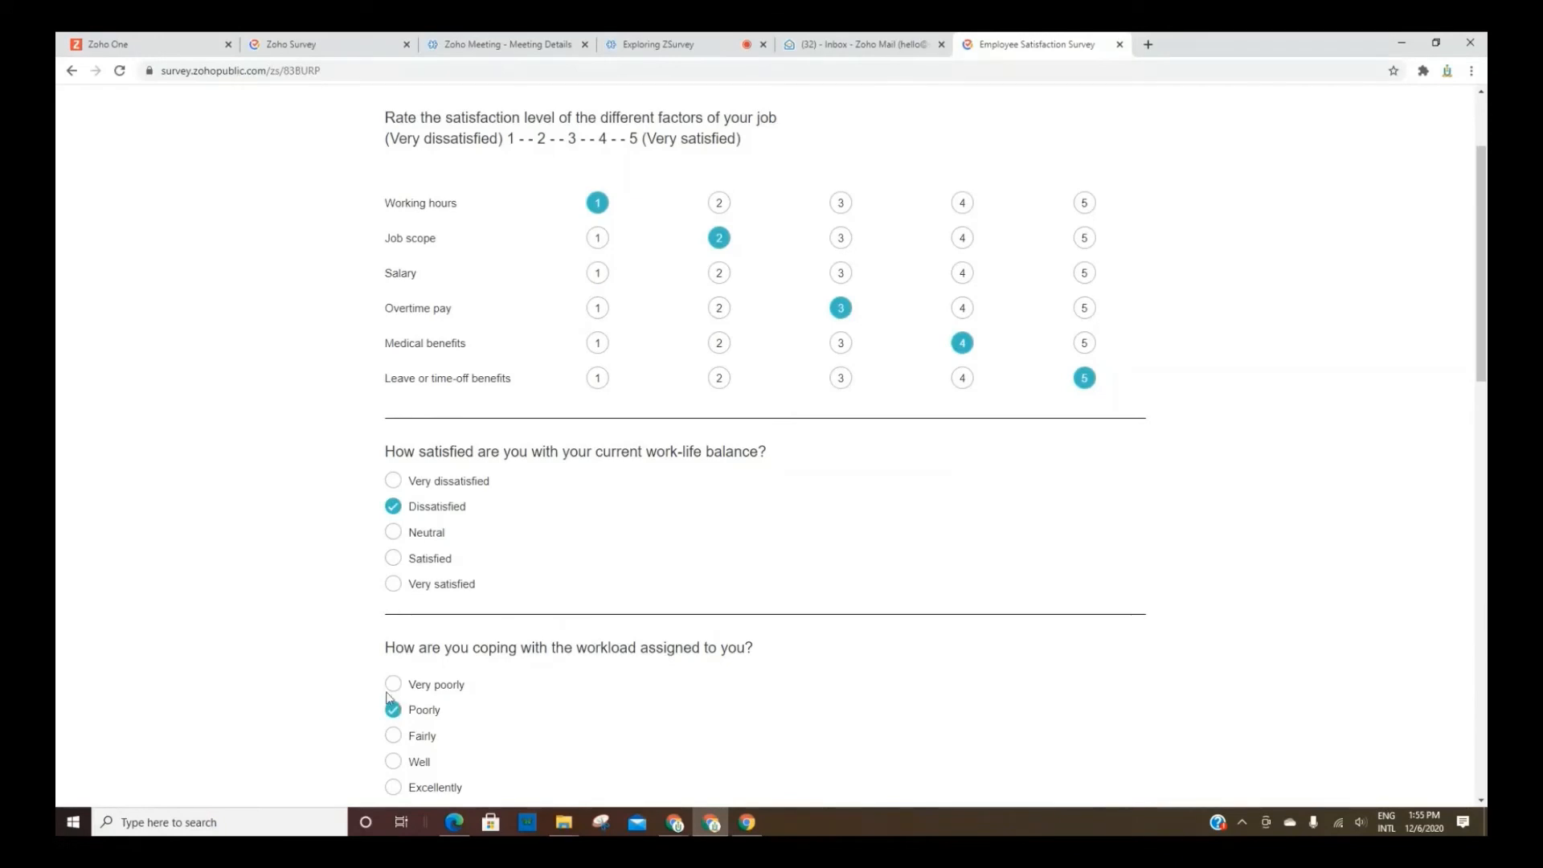
left_click(393, 787)
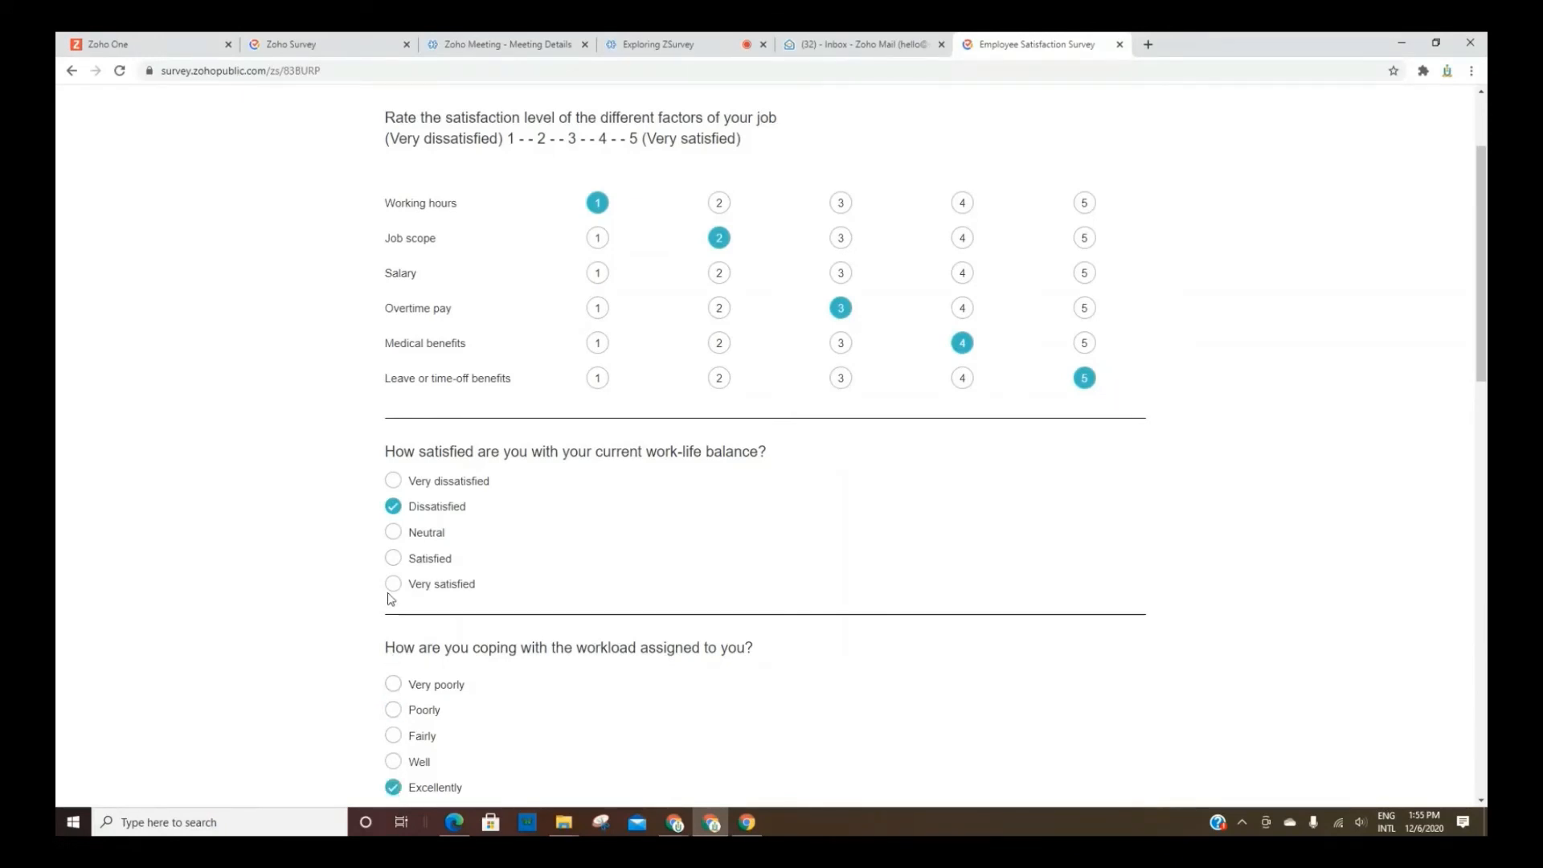
left_click(393, 584)
Answer Moderately for the company valuing talent, Good for communication with colleagues and Excellent for the relationship with colleagues.
scroll(527, 563, "down", 3)
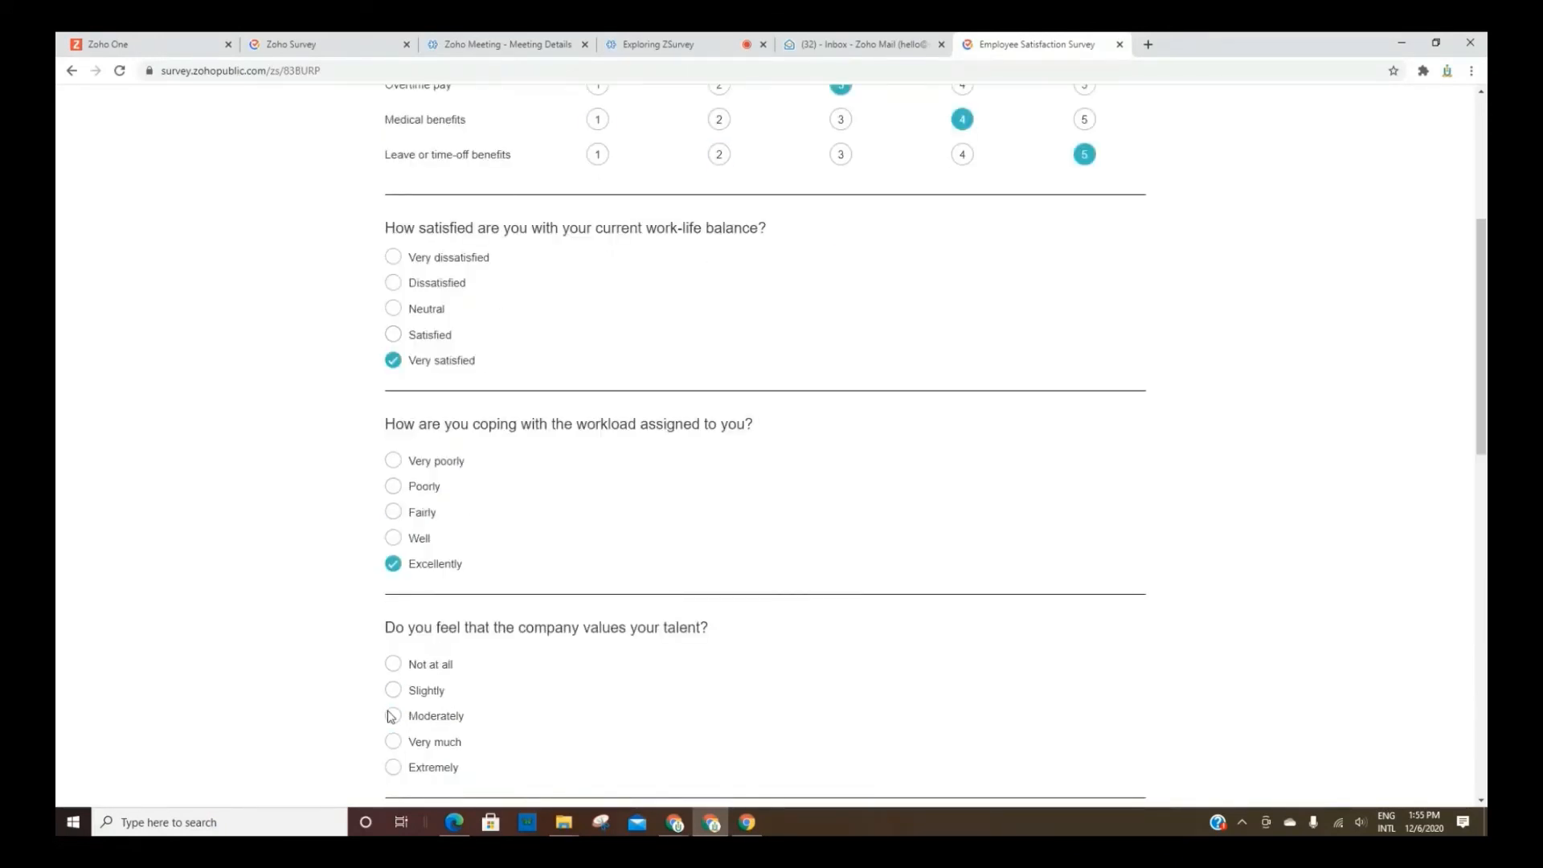
left_click(393, 715)
scroll(517, 630, "down", 4)
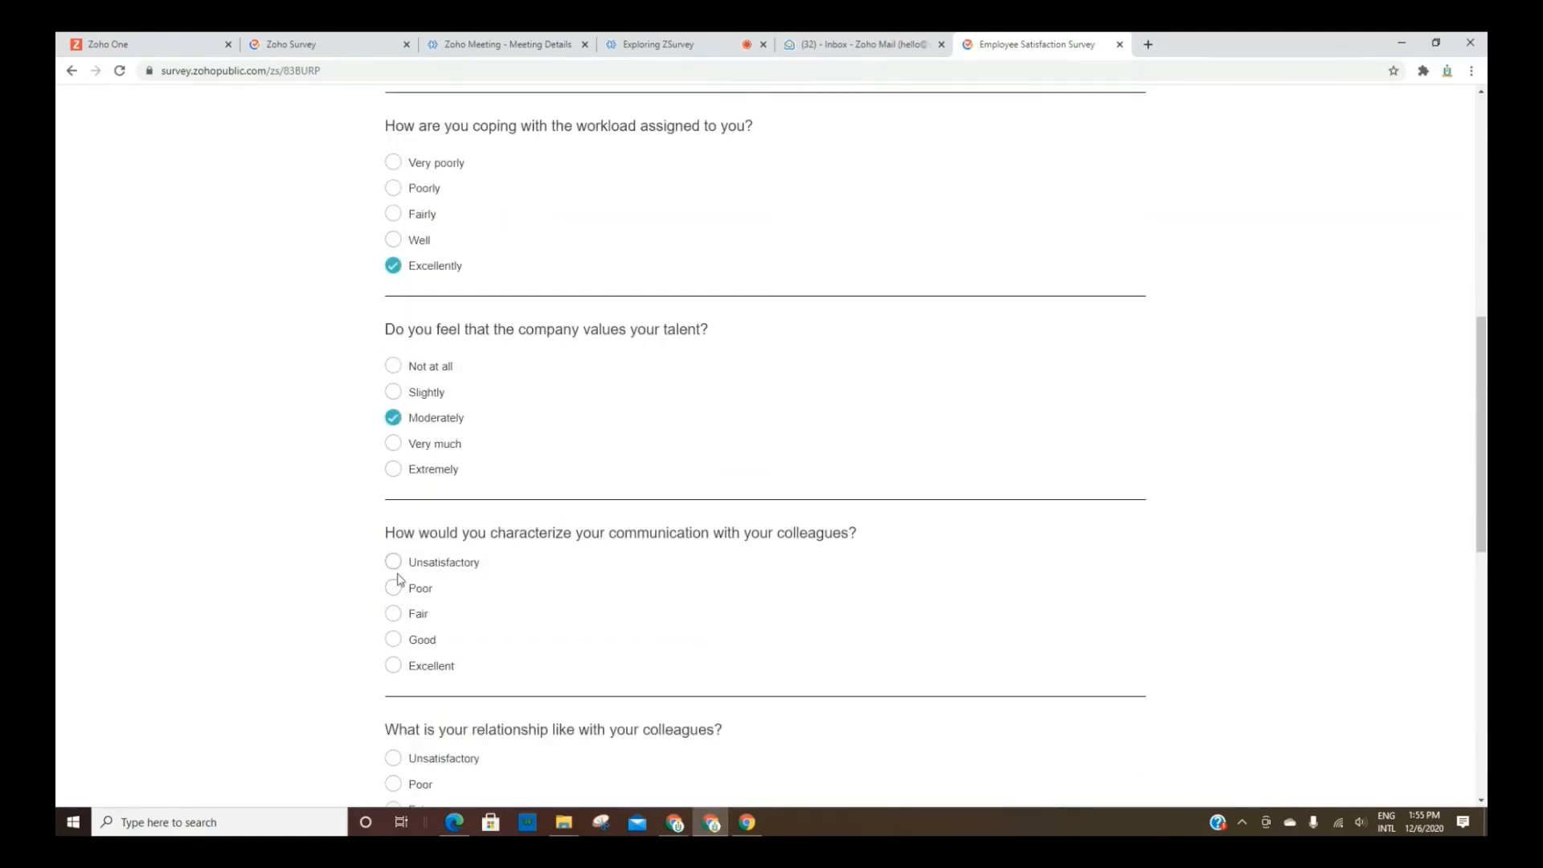
scroll(504, 591, "down", 3)
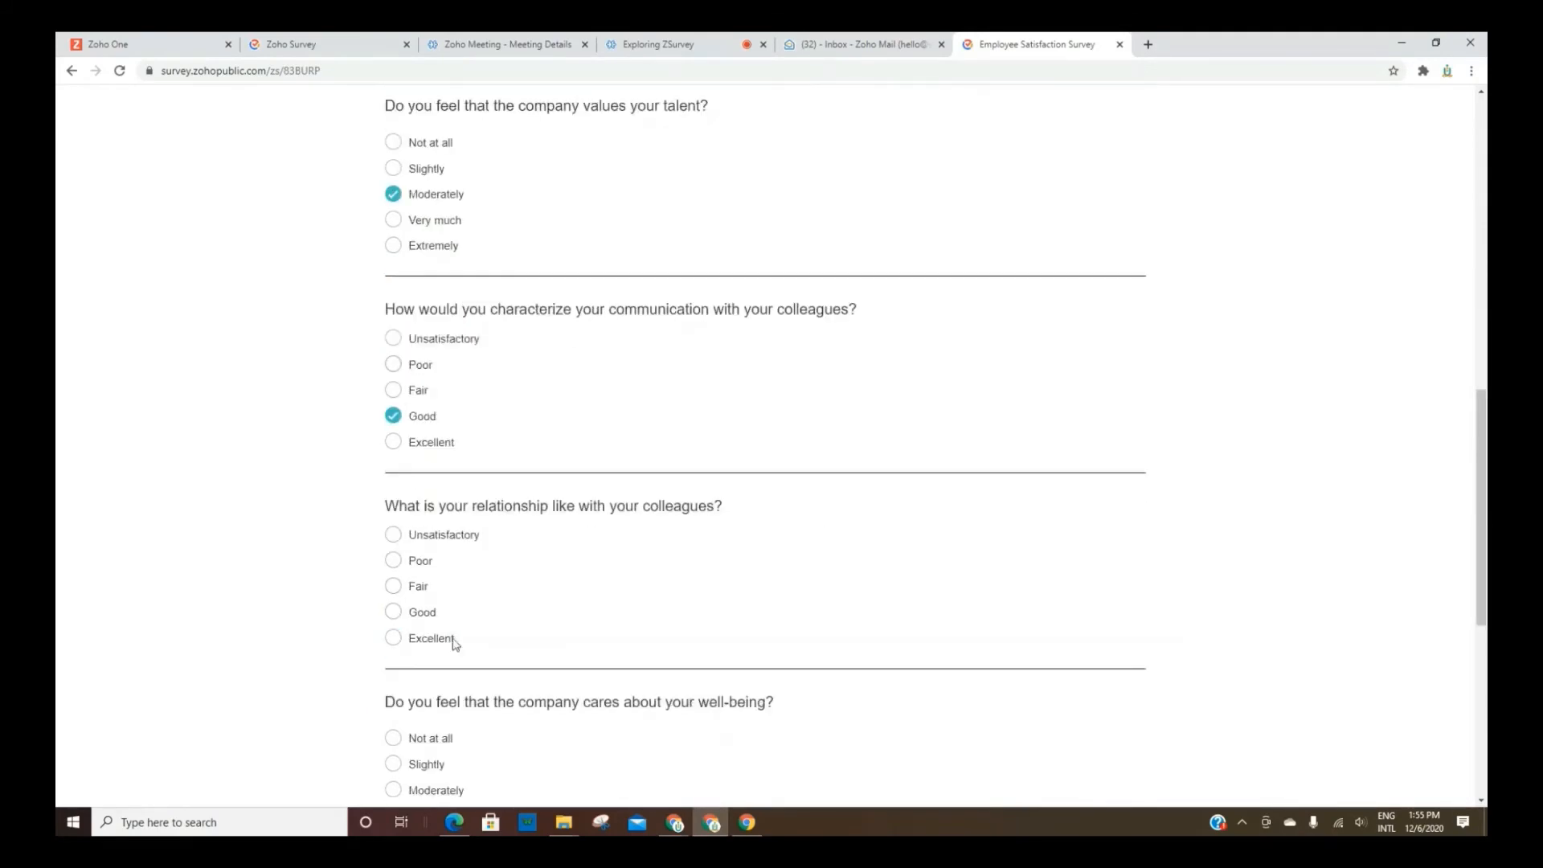
left_click(393, 639)
Answer Extremely for the company caring about well-being and Very satisfied for current salary, and submit the survey.
scroll(489, 609, "down", 2)
scroll(489, 609, "down", 1)
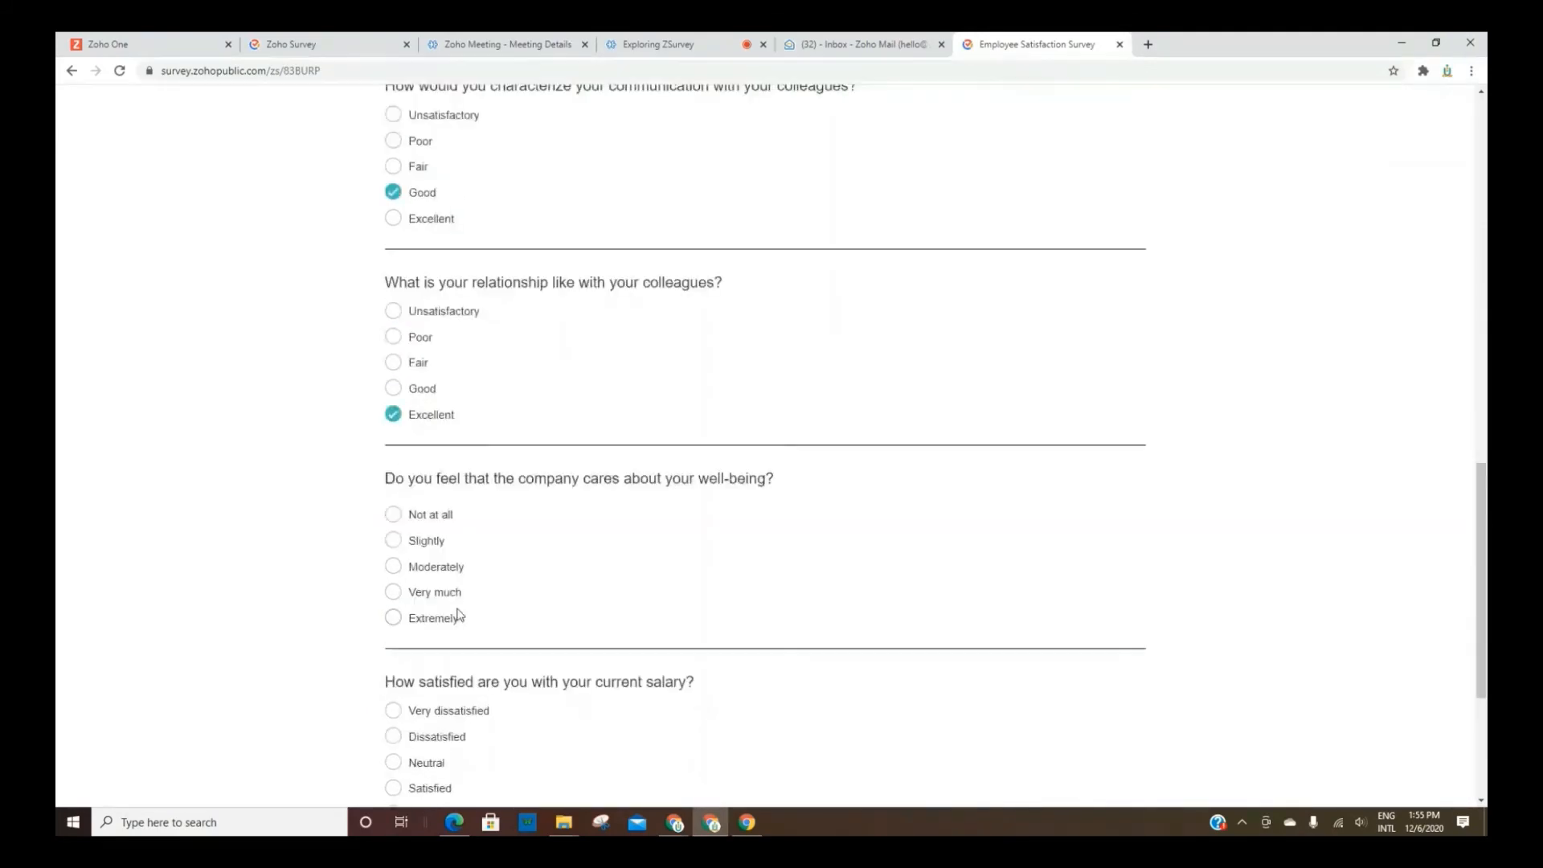
left_click(394, 617)
scroll(592, 605, "down", 3)
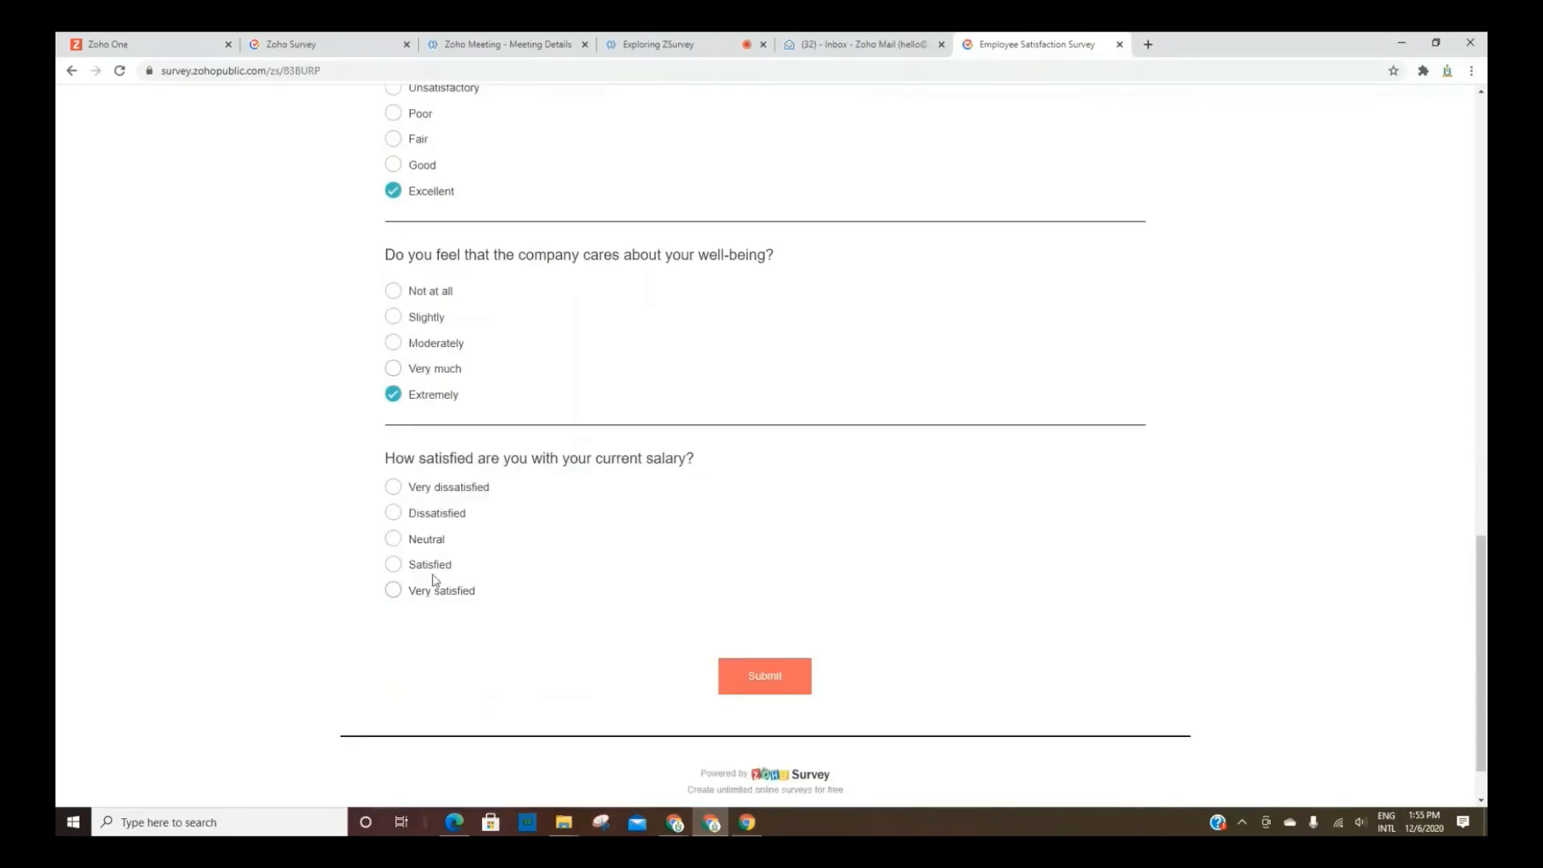
left_click(395, 591)
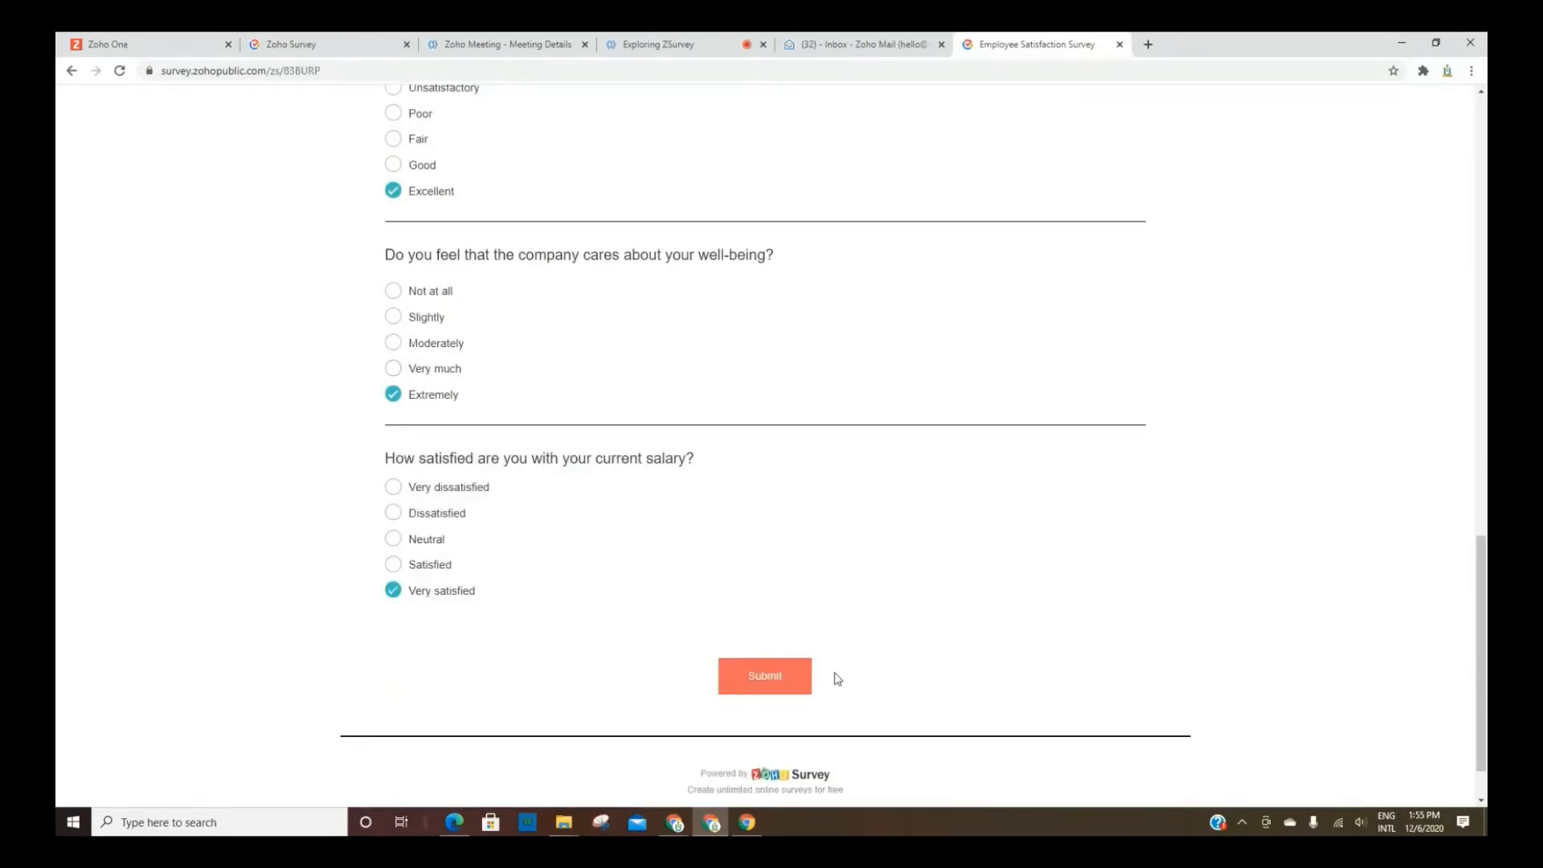
left_click(771, 684)
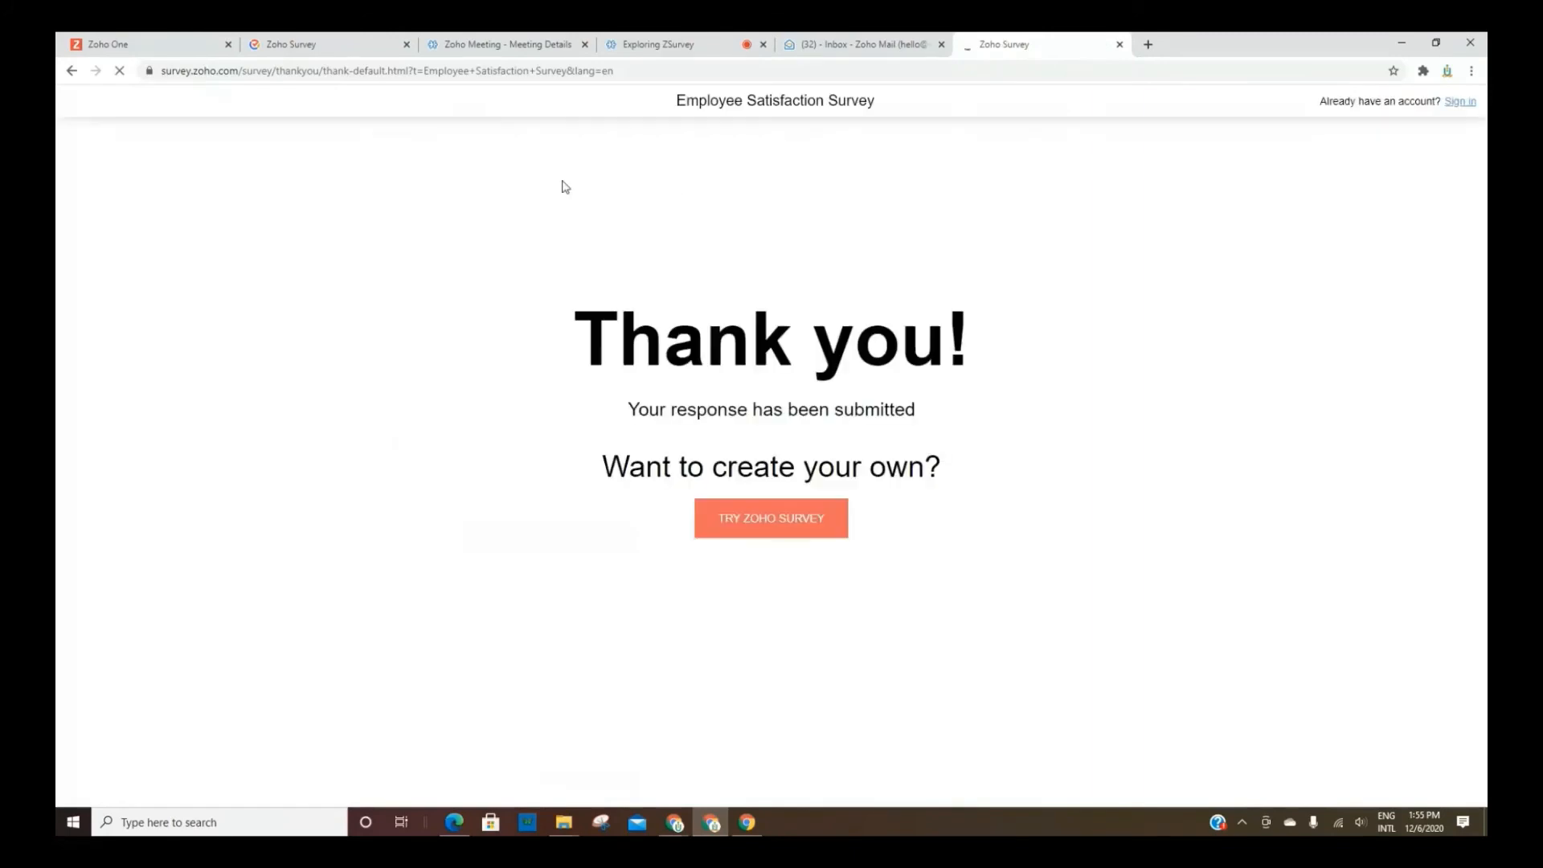
Return to the Zoho Survey tab and review the employee satisfaction survey's summary dashboard.
left_click(265, 43)
left_click(71, 189)
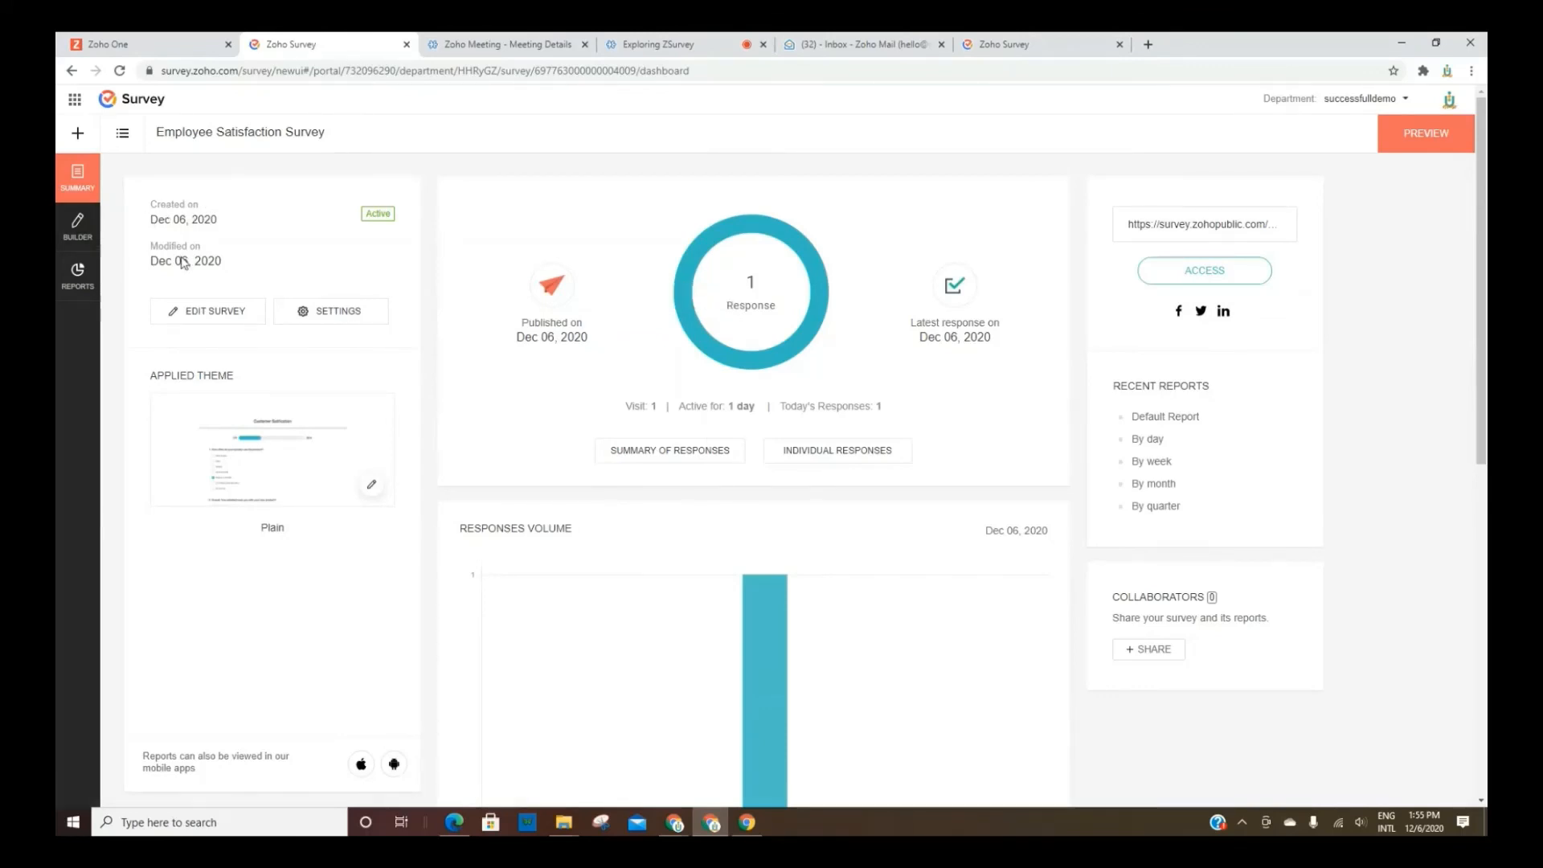
scroll(234, 283, "down", 2)
scroll(268, 495, "down", 2)
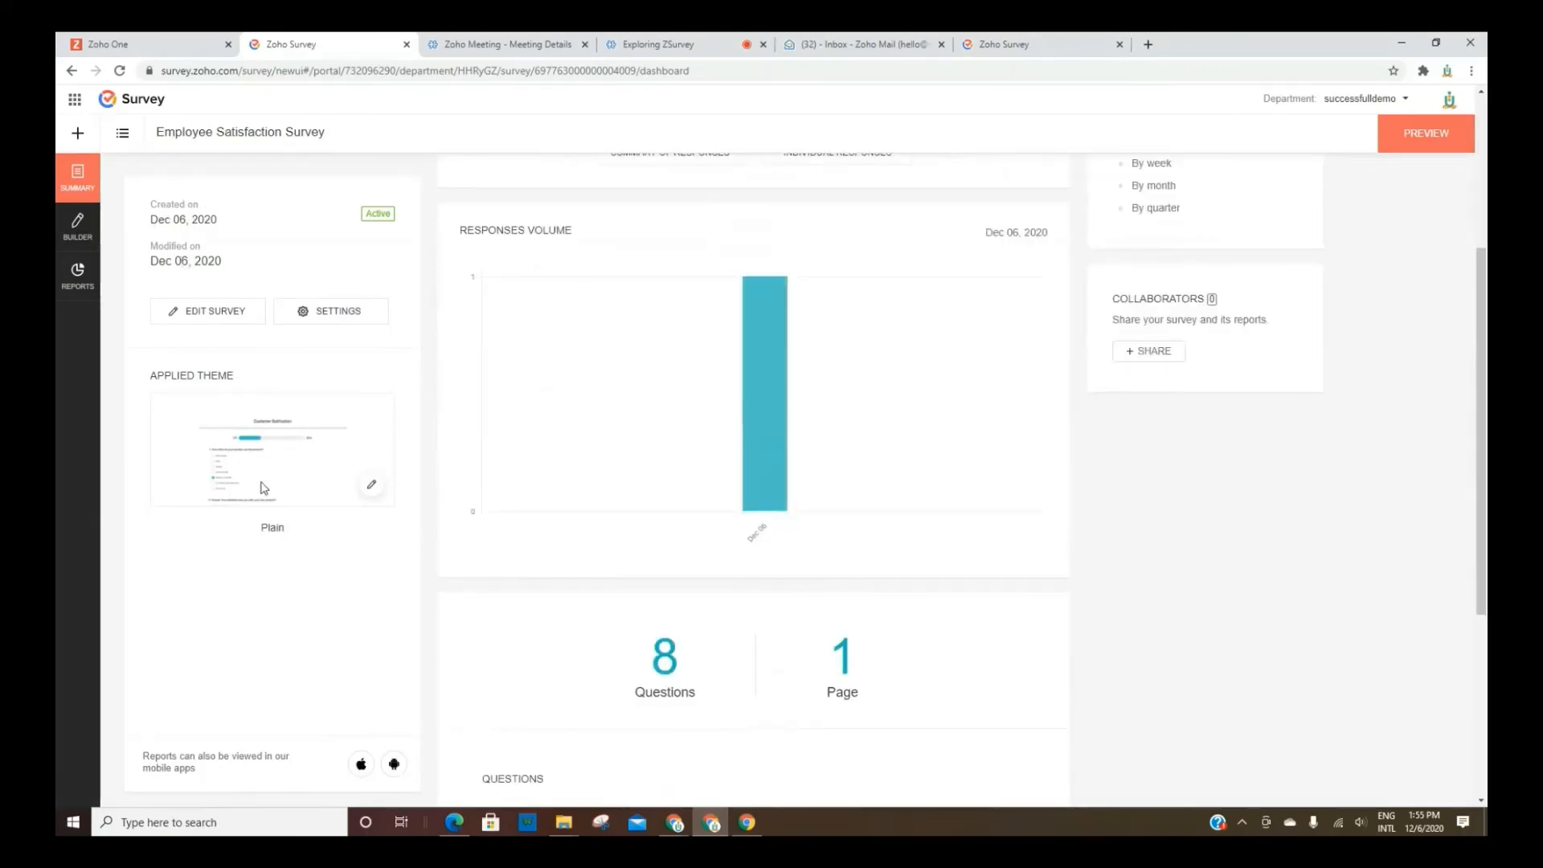
scroll(271, 498, "up", 3)
scroll(756, 442, "up", 1)
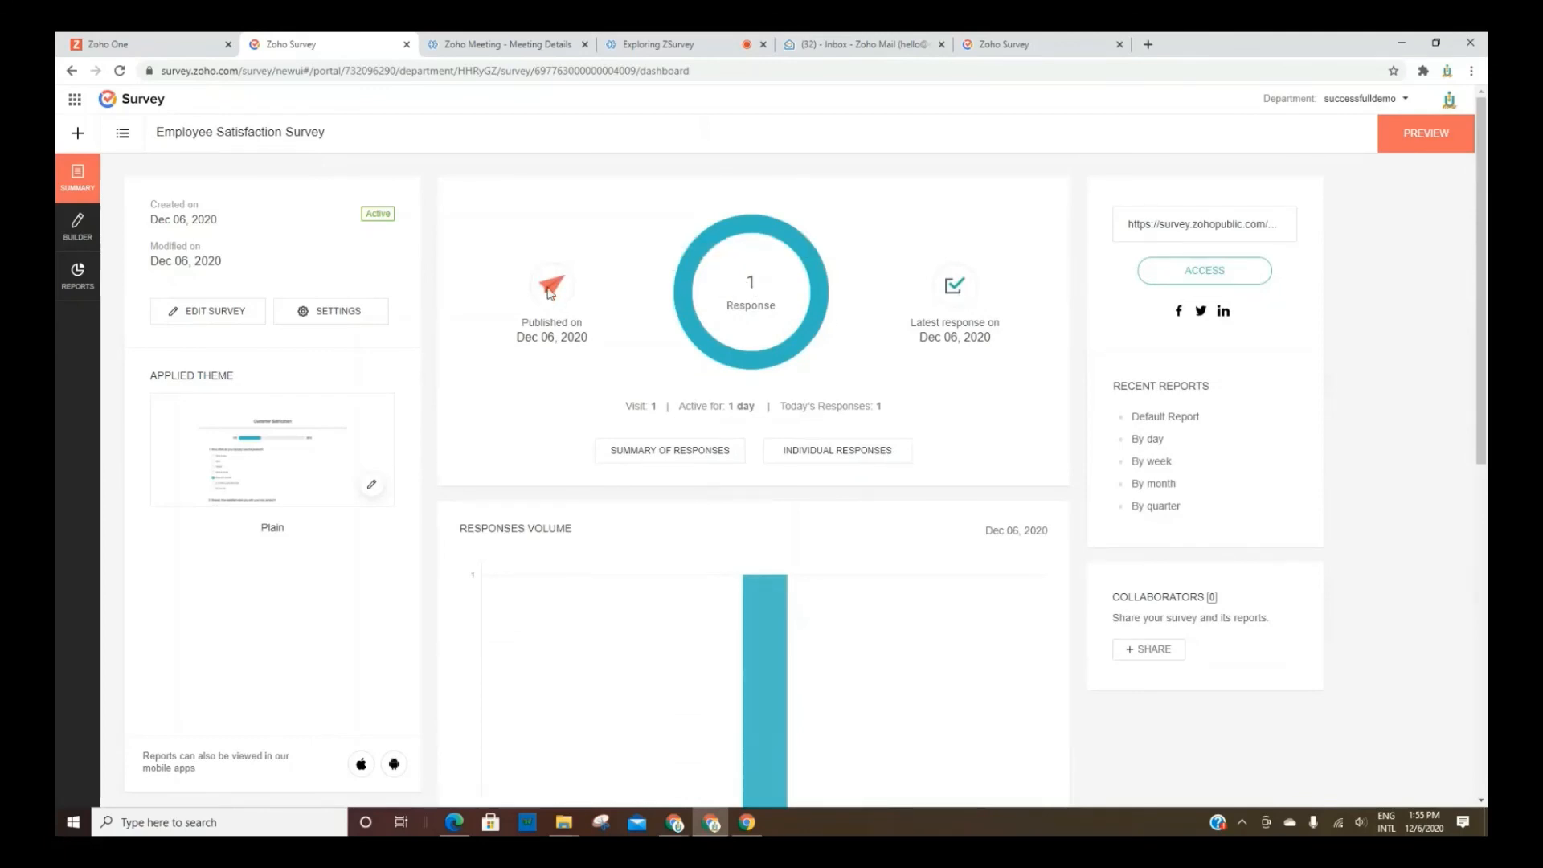
Open the summary of responses and examine the charts and tables for the survey questions.
left_click(652, 465)
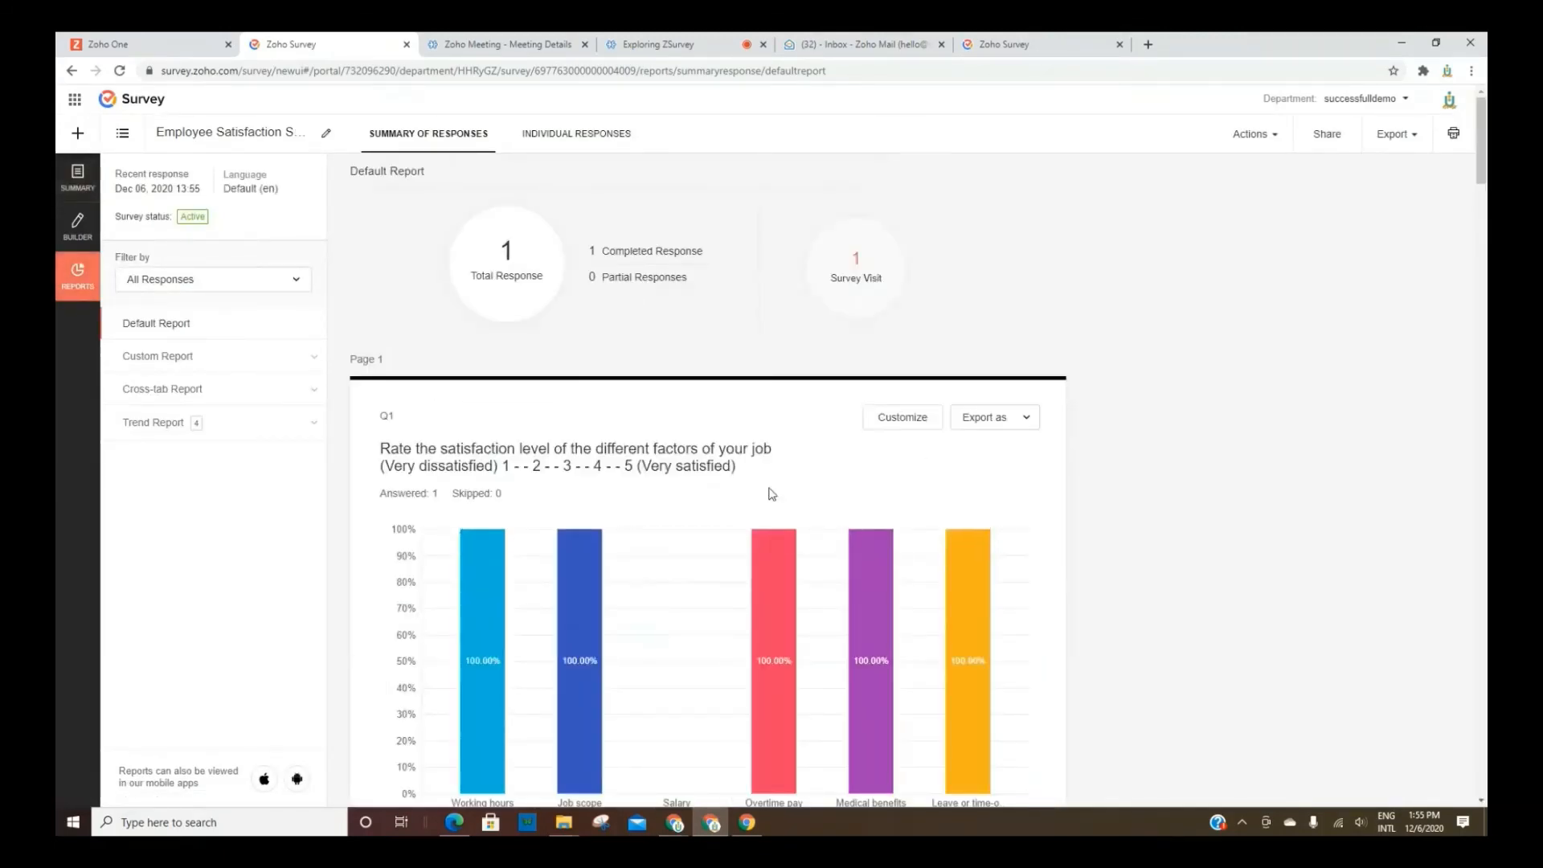
scroll(772, 494, "down", 1)
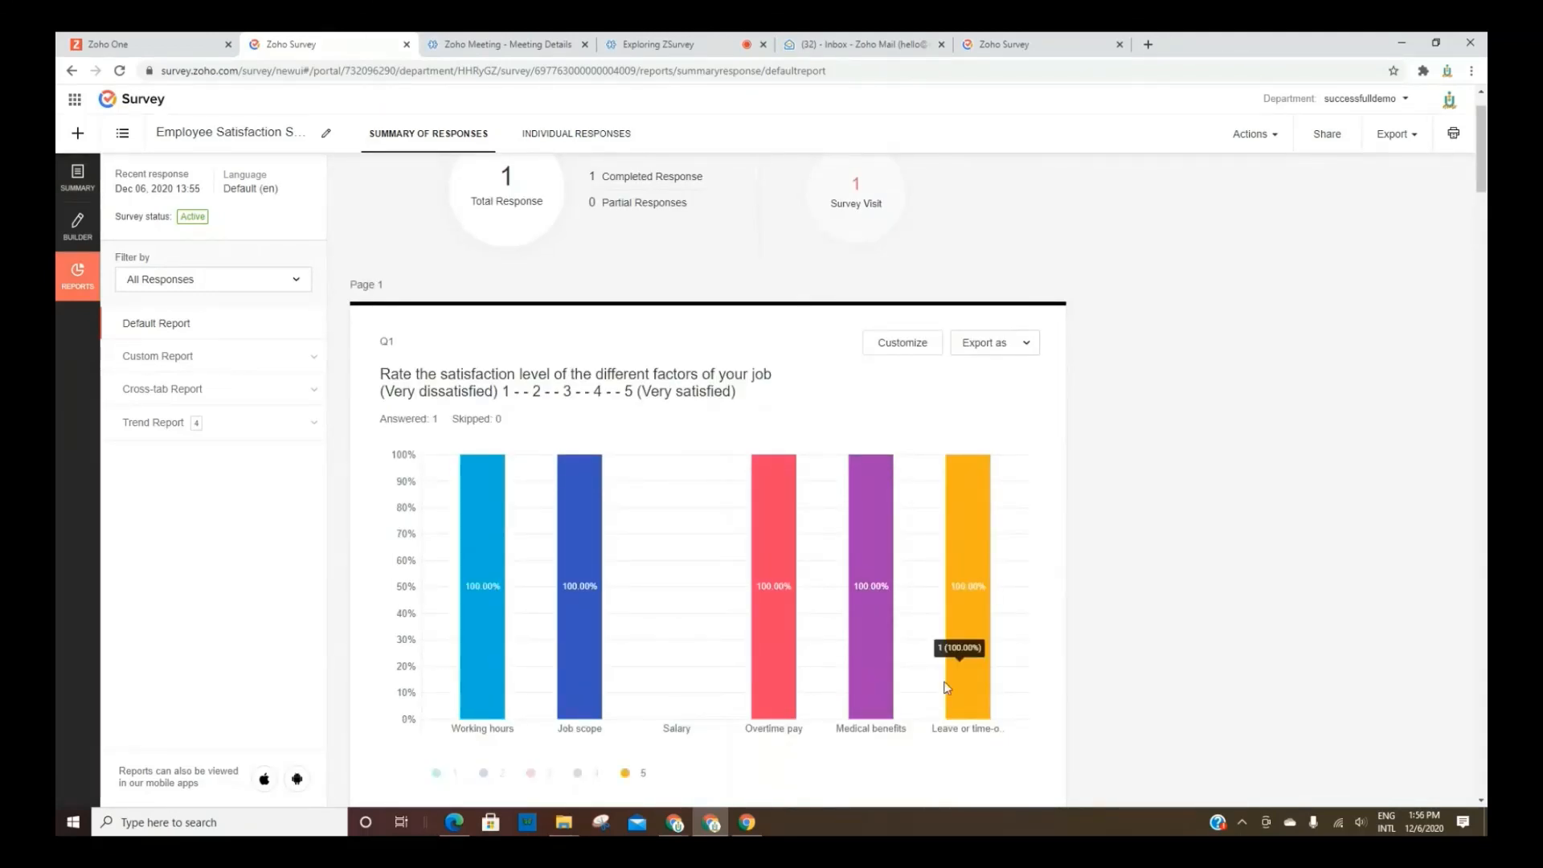
scroll(947, 688, "down", 5)
scroll(852, 595, "down", 3)
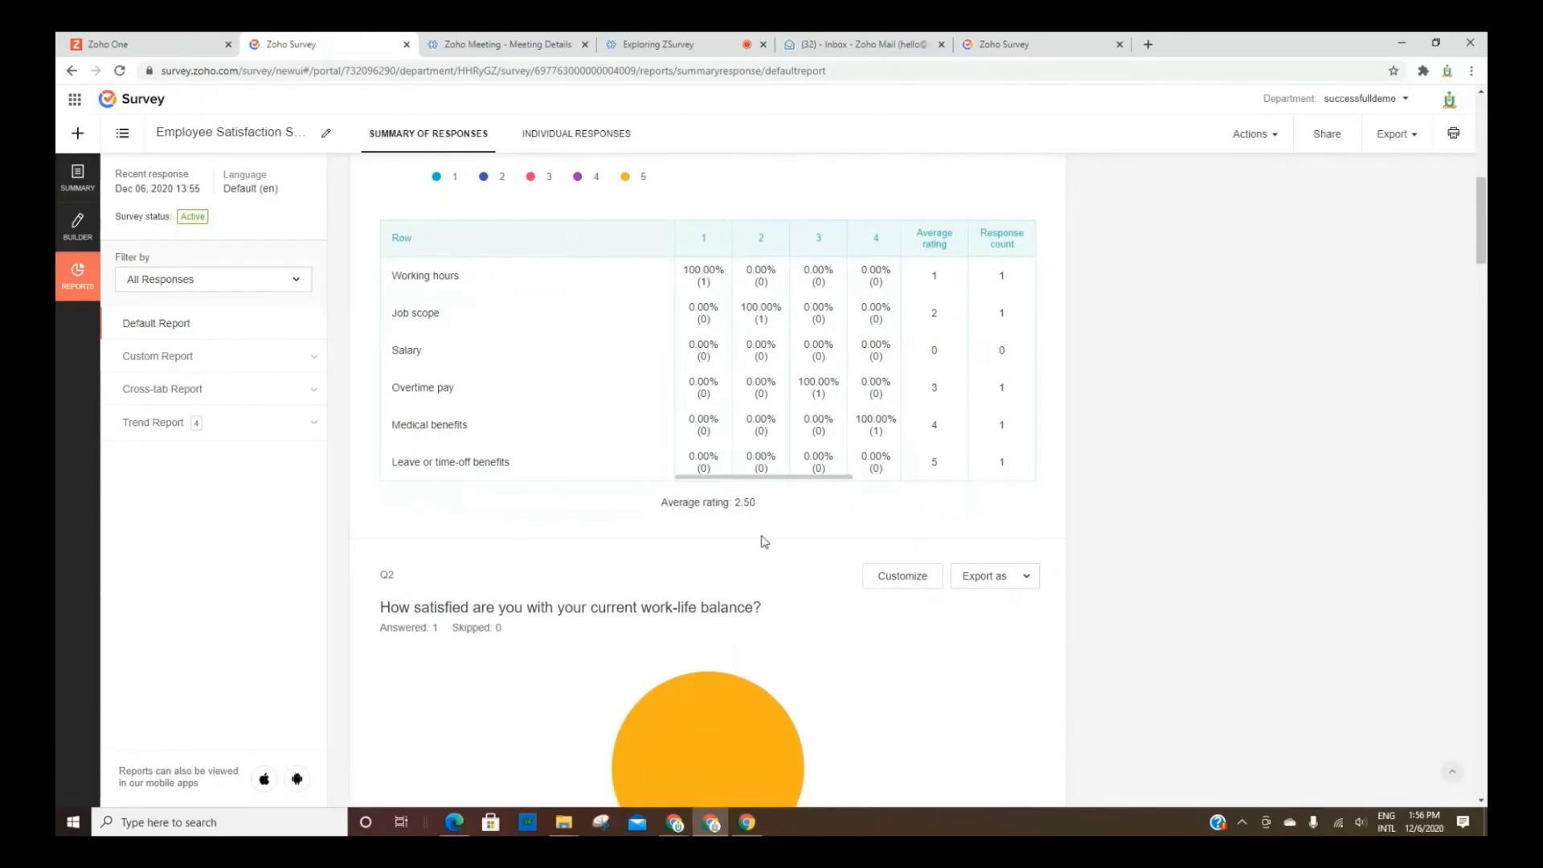
scroll(724, 483, "down", 5)
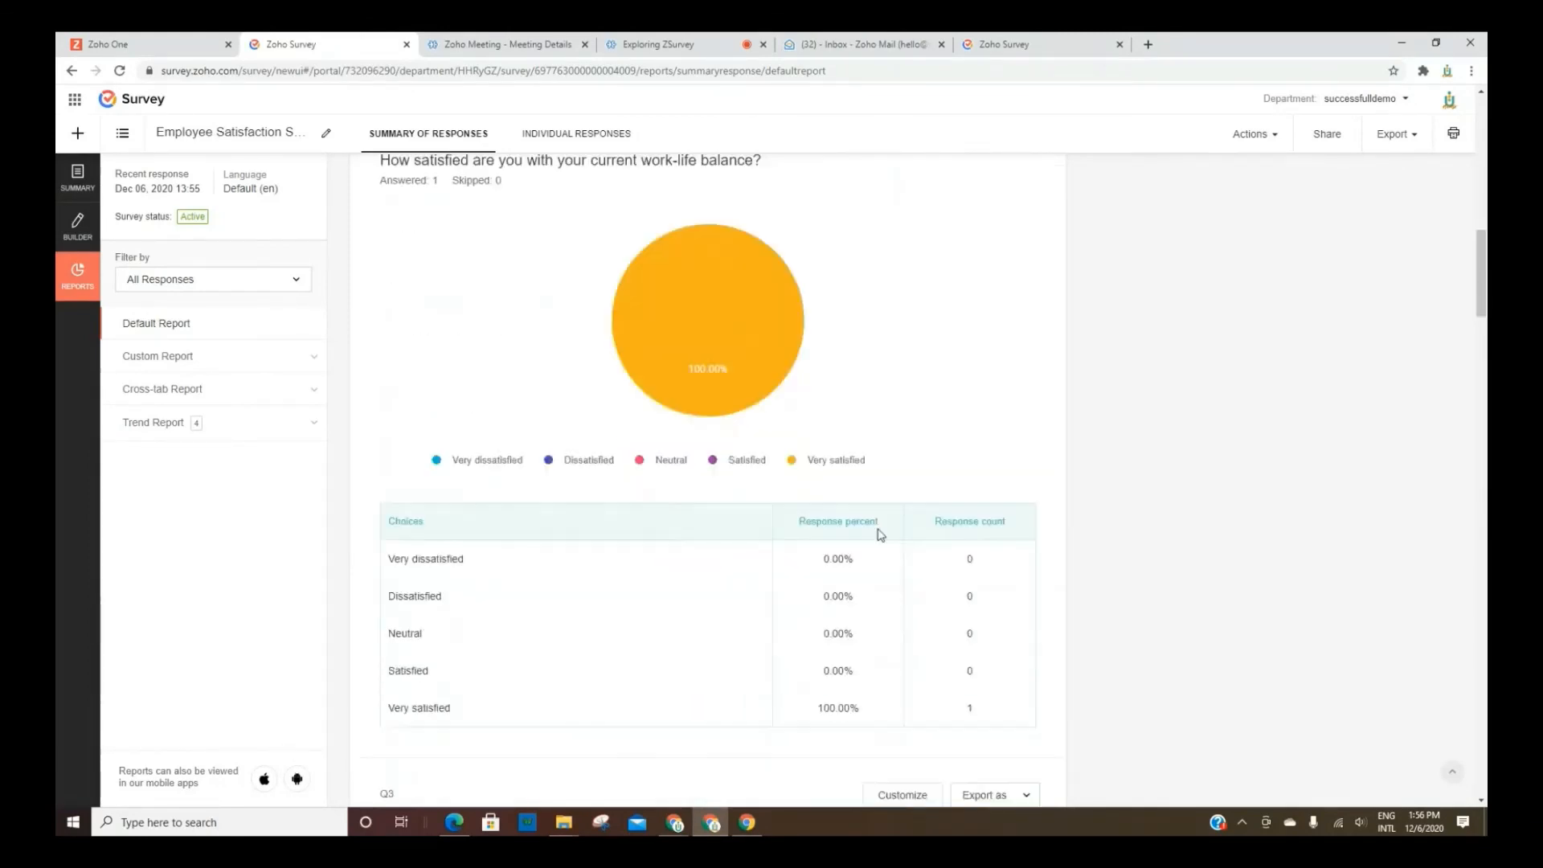
scroll(851, 569, "down", 3)
scroll(851, 568, "up", 7)
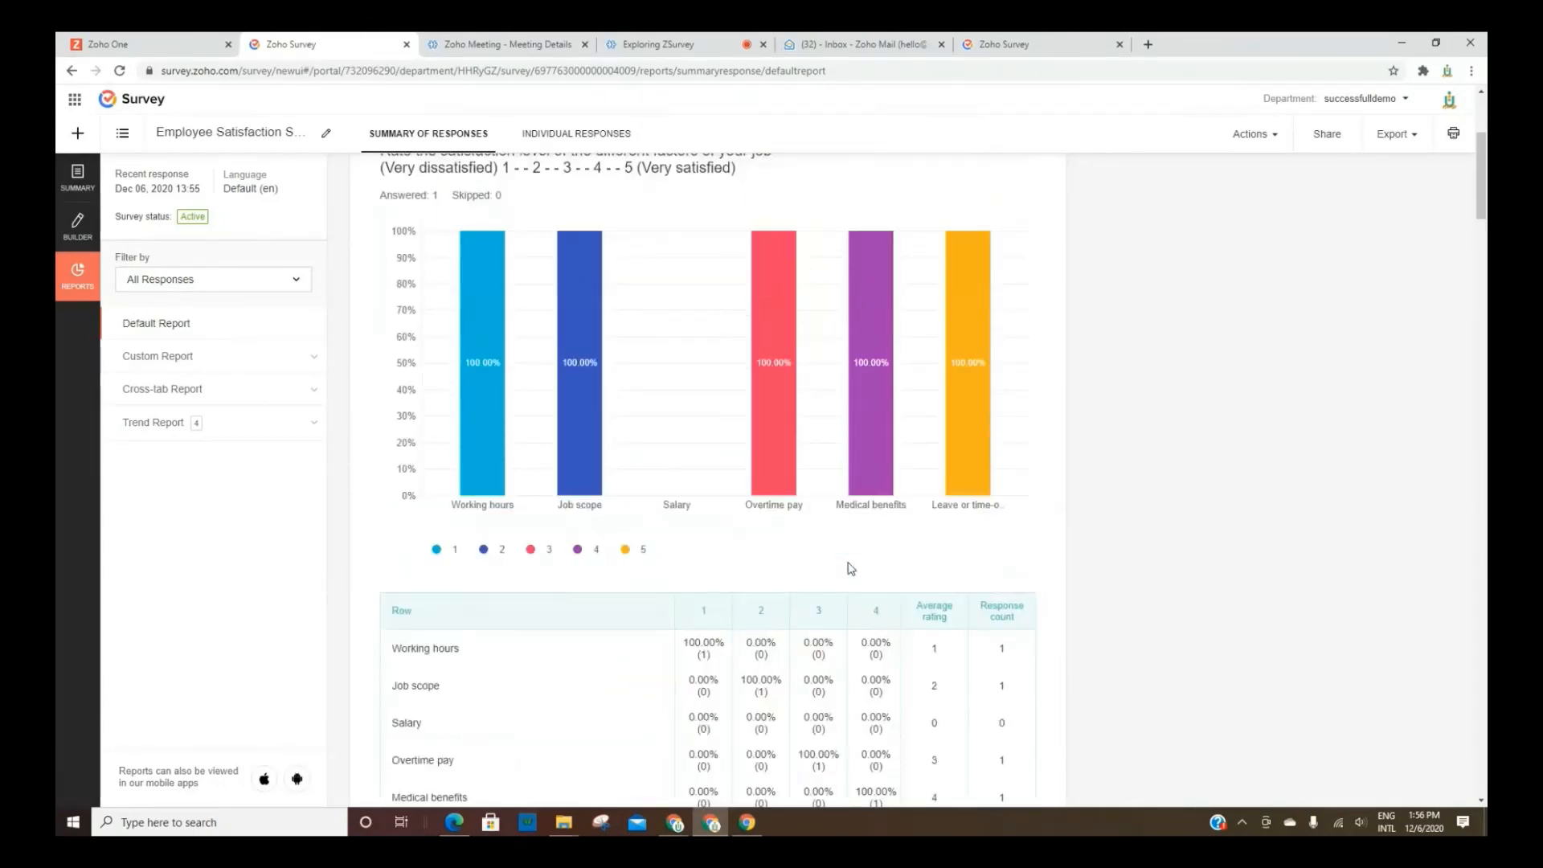
scroll(851, 569, "up", 3)
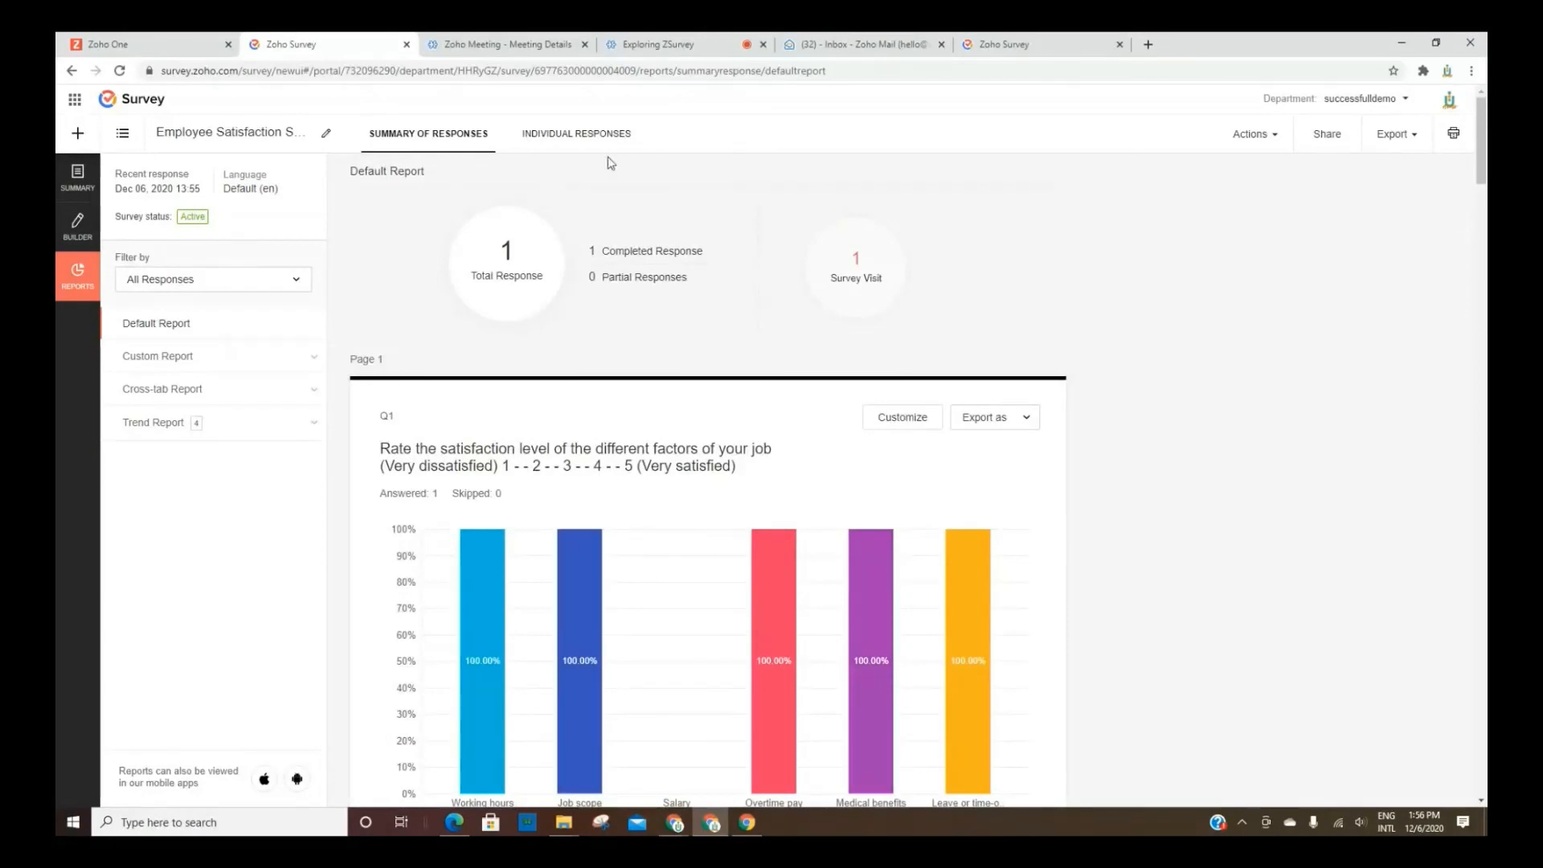
Open the individual responses report and review the submitted response's details and answers.
left_click(591, 135)
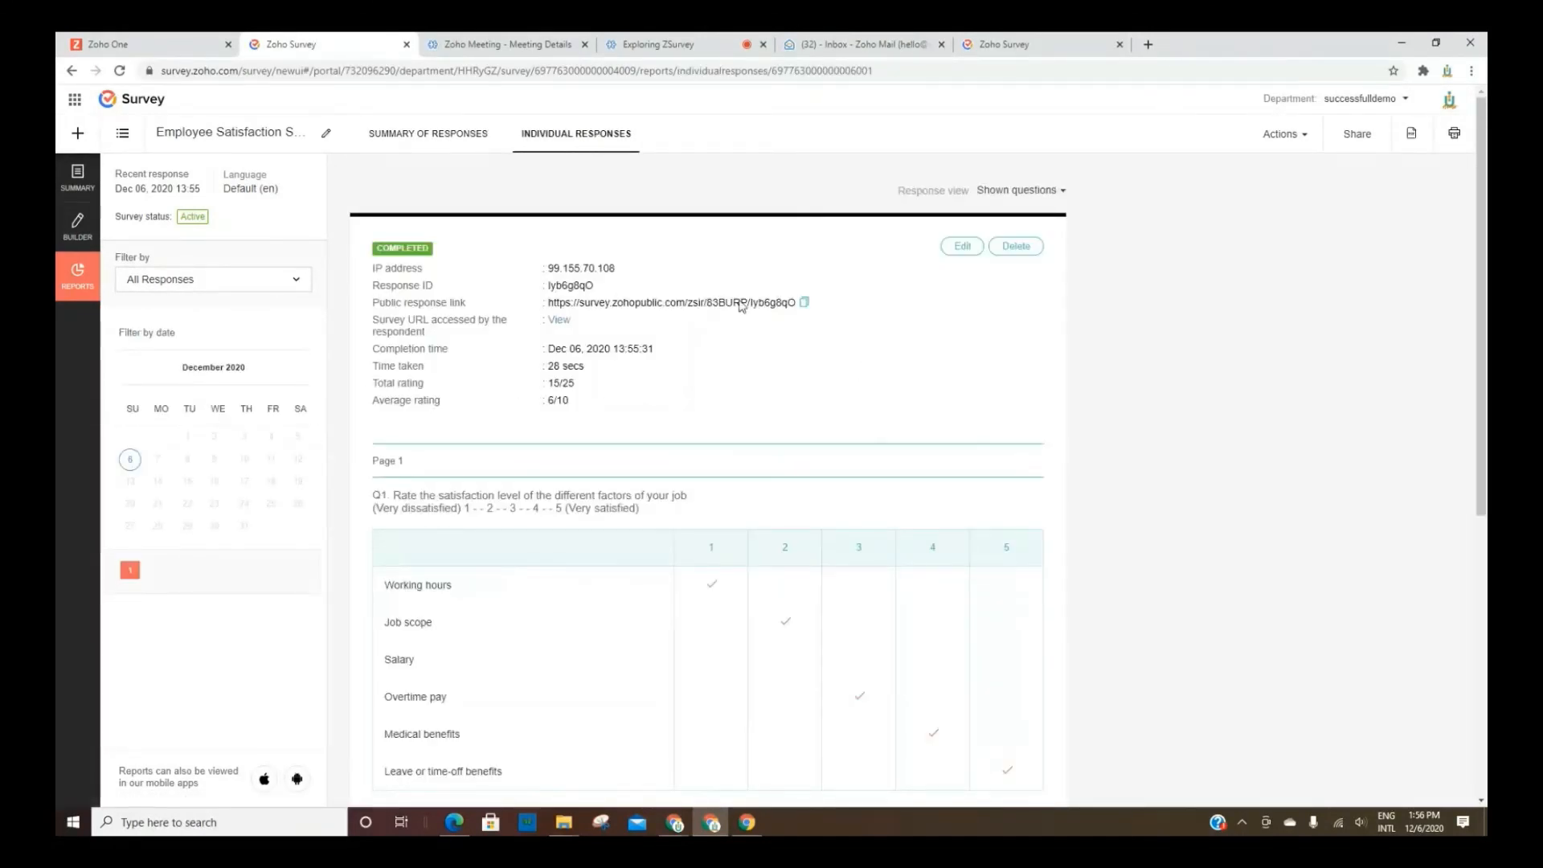
scroll(511, 475, "down", 2)
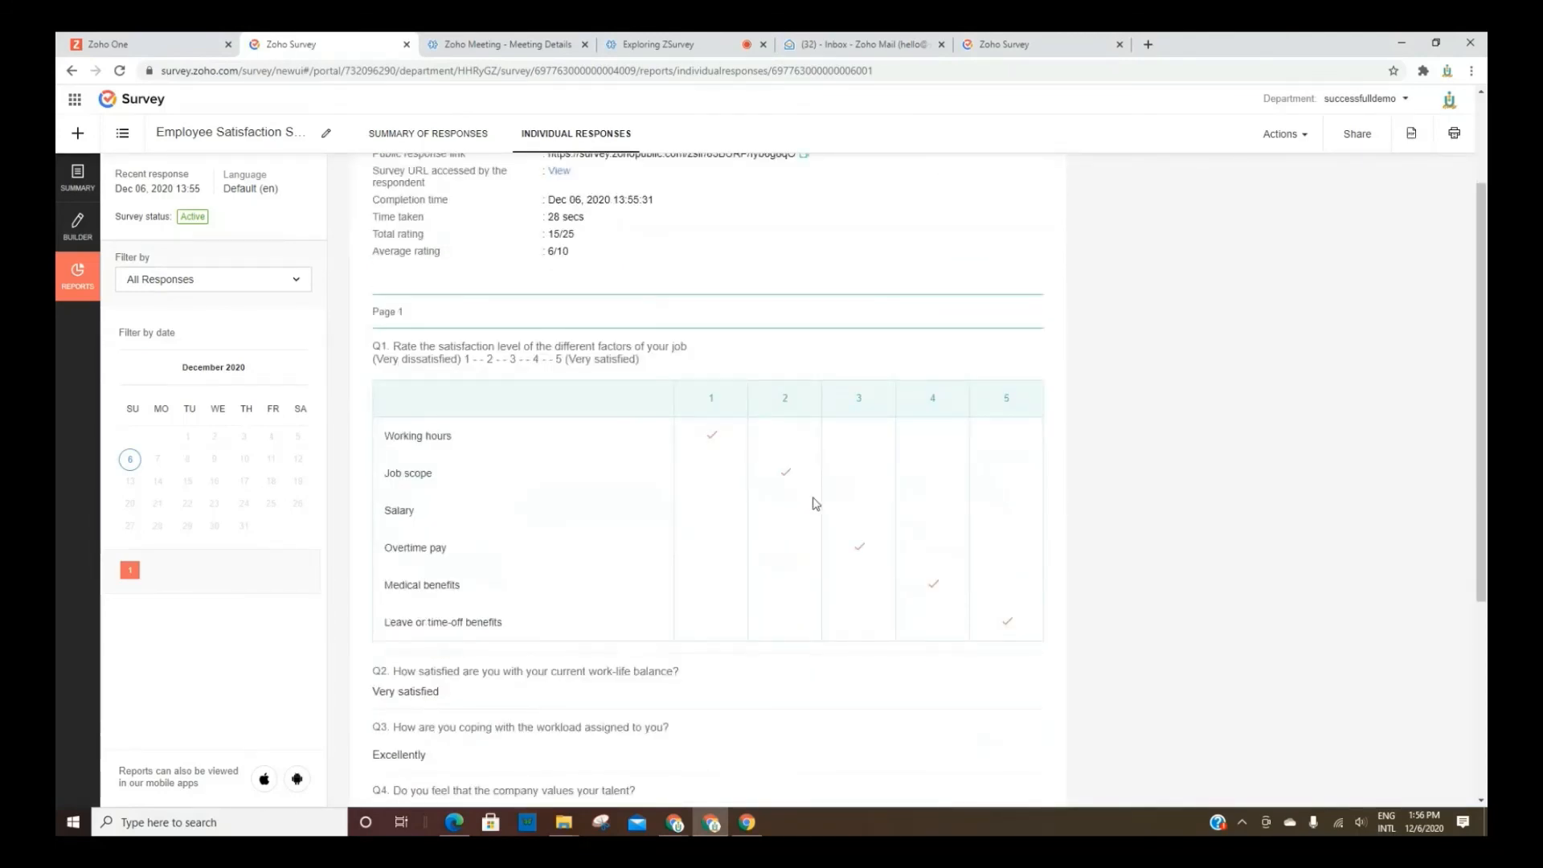
scroll(620, 523, "down", 2)
scroll(586, 475, "down", 3)
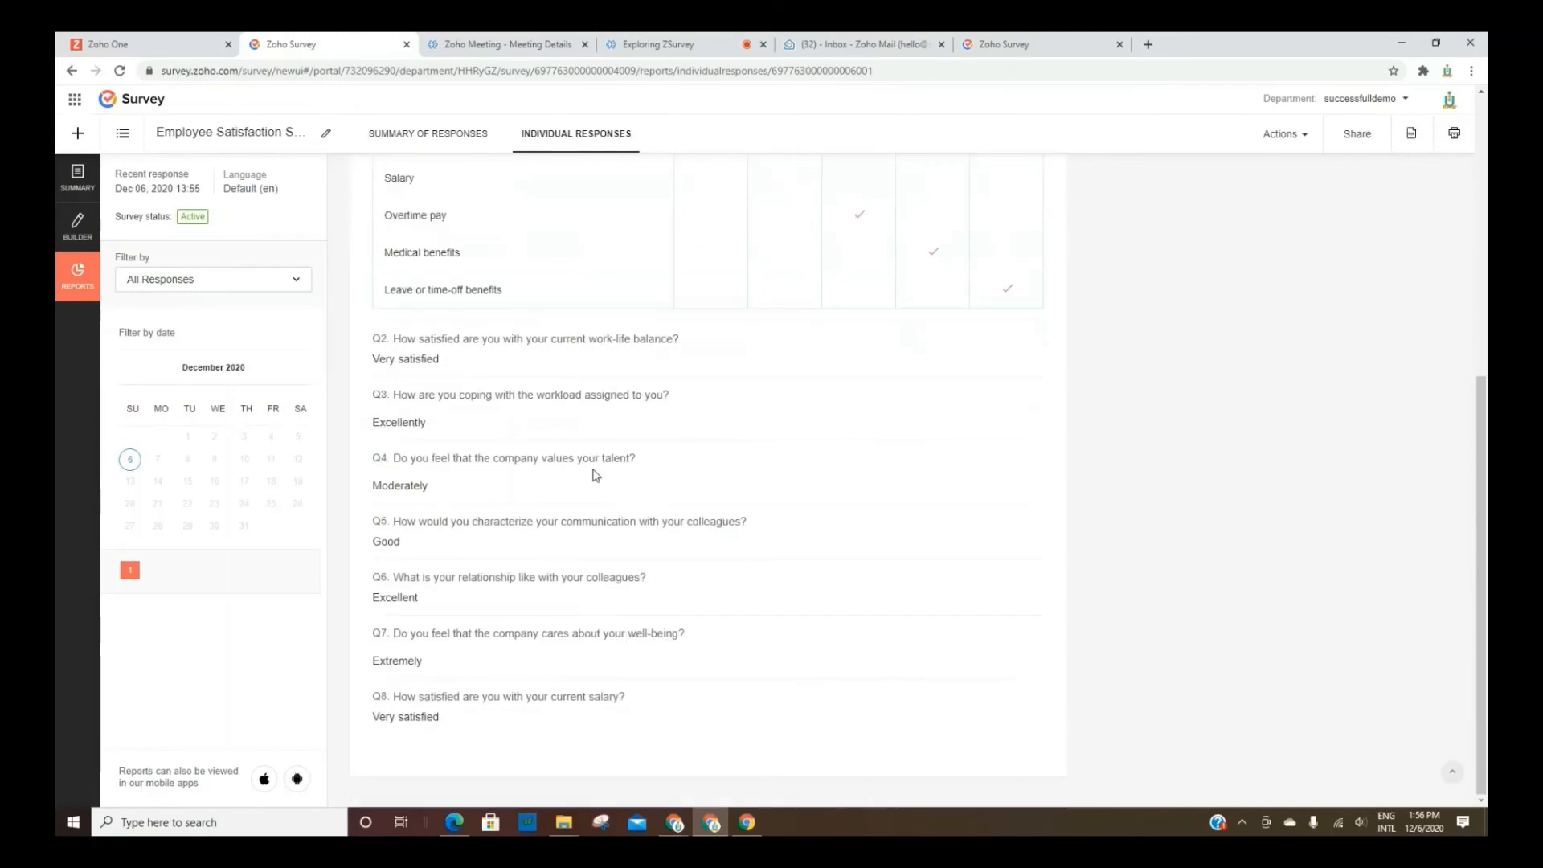
scroll(590, 554, "up", 6)
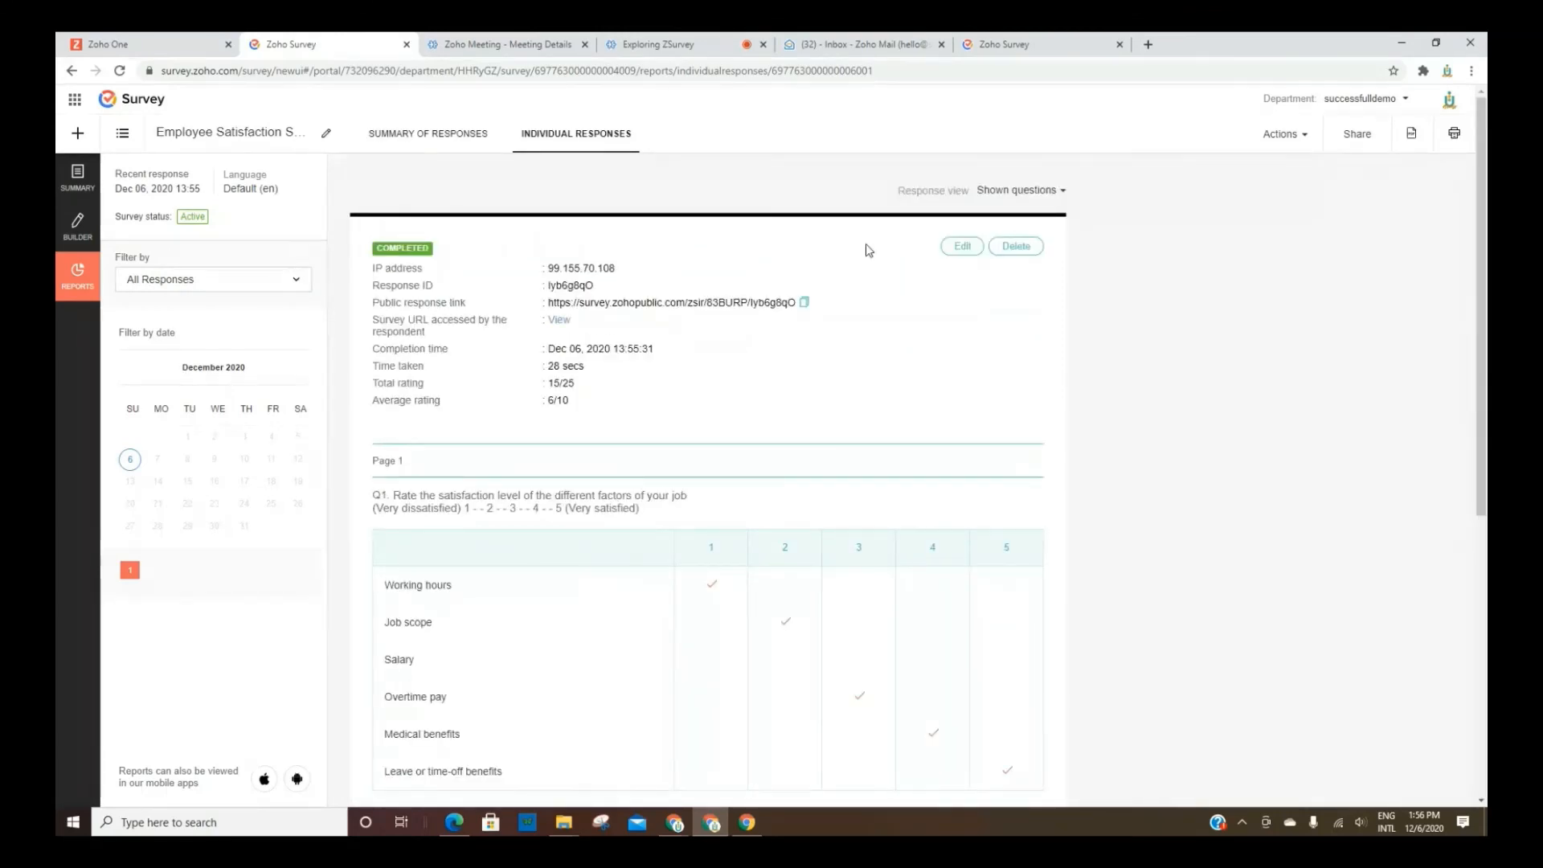
Return to the list of surveys and switch to the Exploring ZSurvey browser tab.
left_click(136, 100)
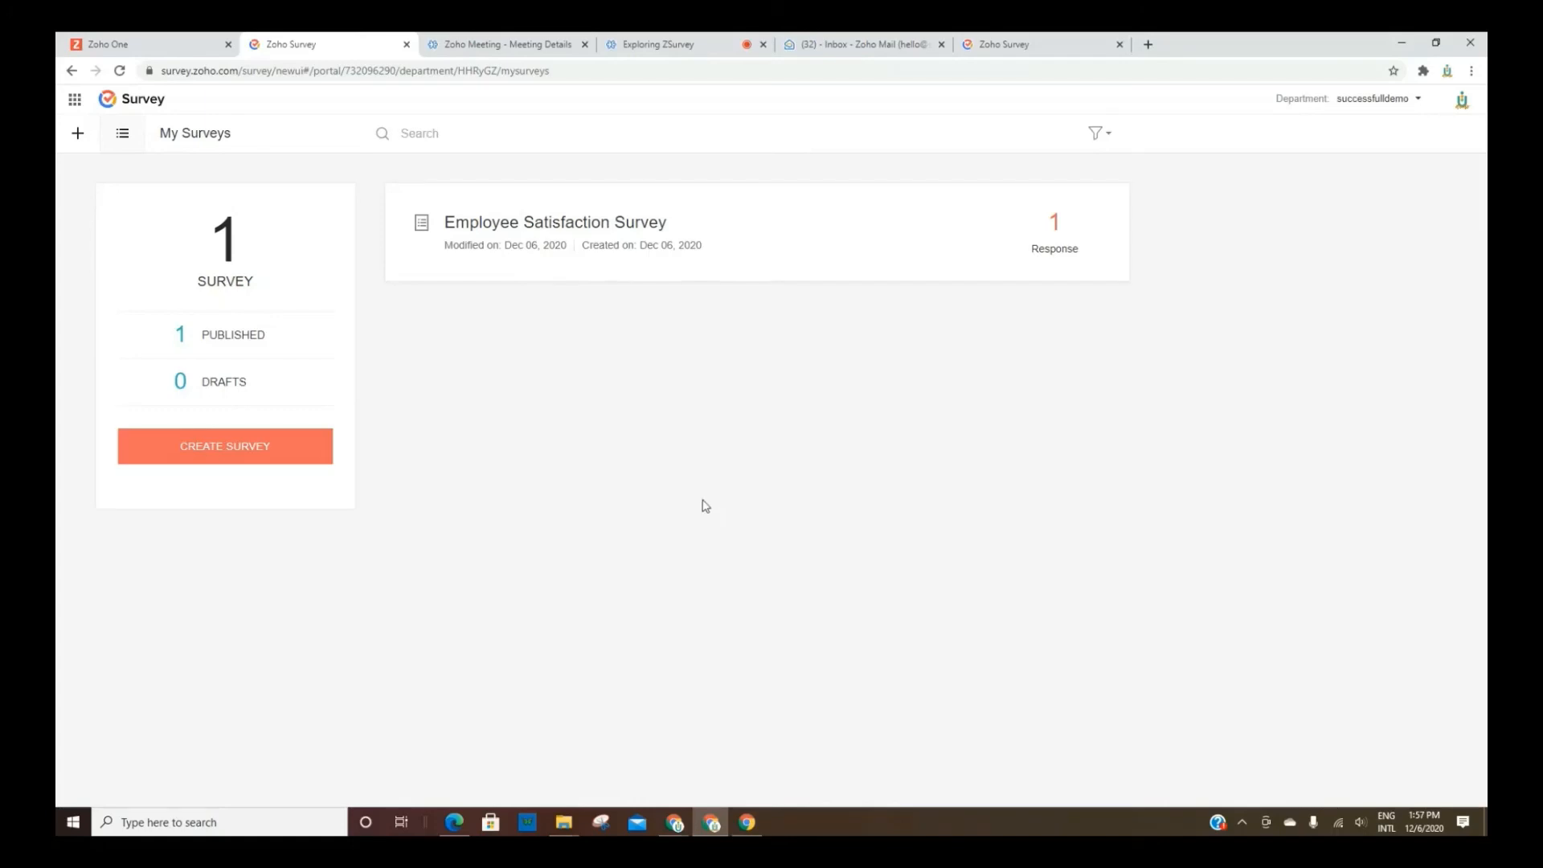
left_click(655, 47)
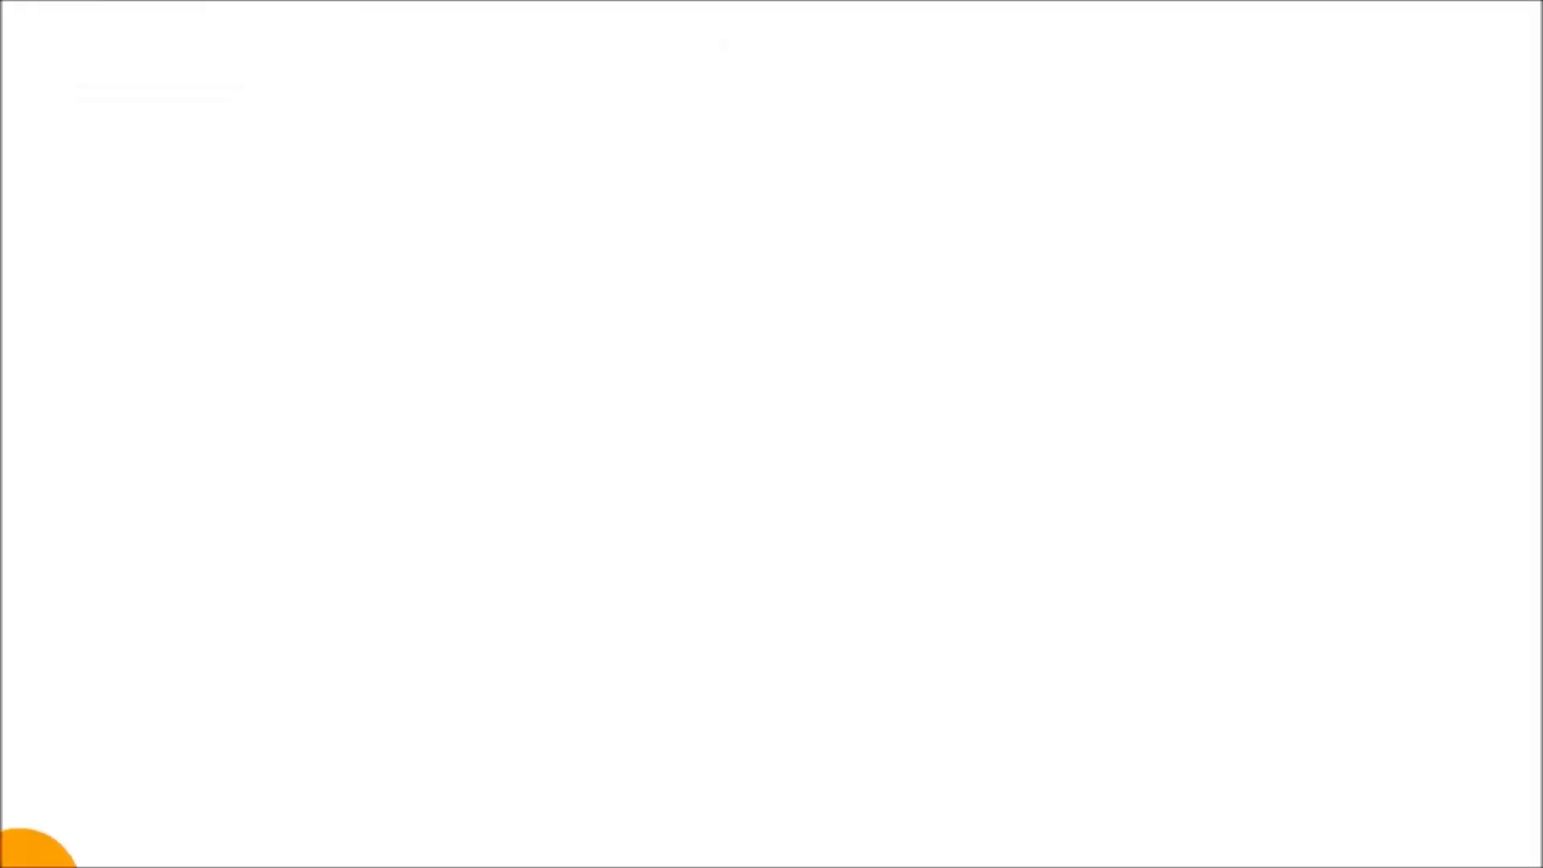